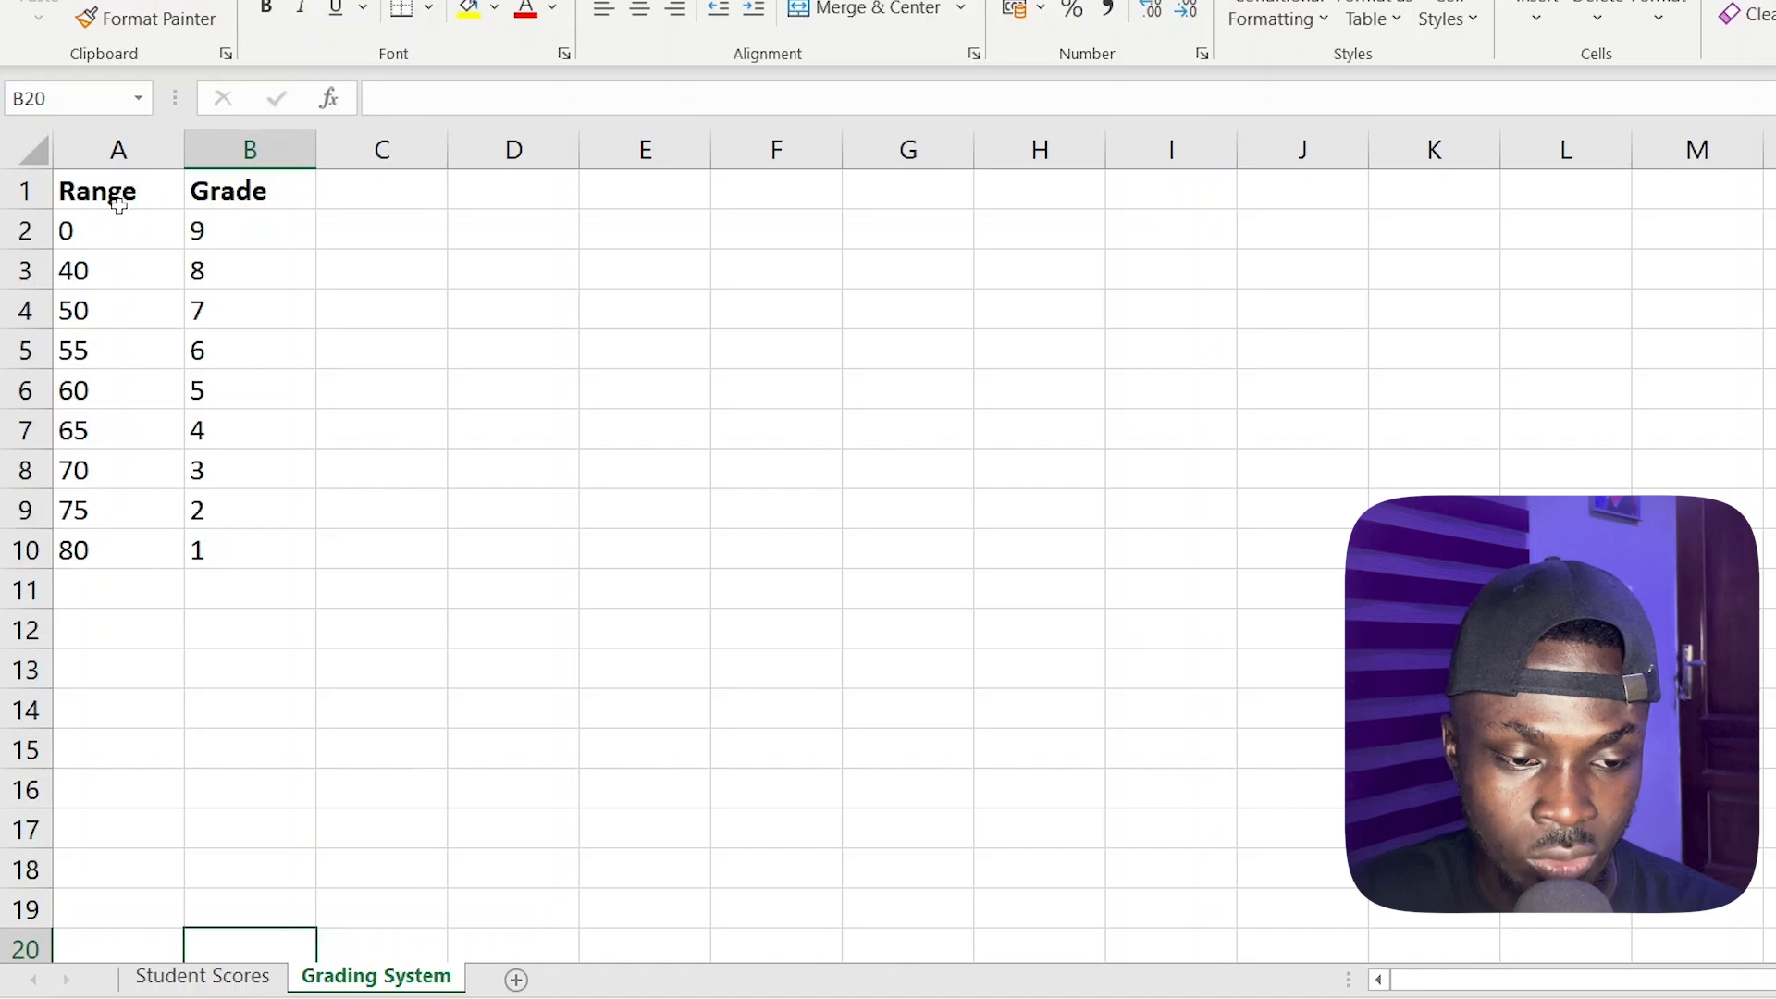
Examine the score ranges and their grades in A1:B10 of the Grading System sheet
{"action": "left_click_drag", "start_coordinate": [112, 190], "coordinate": [220, 546]}
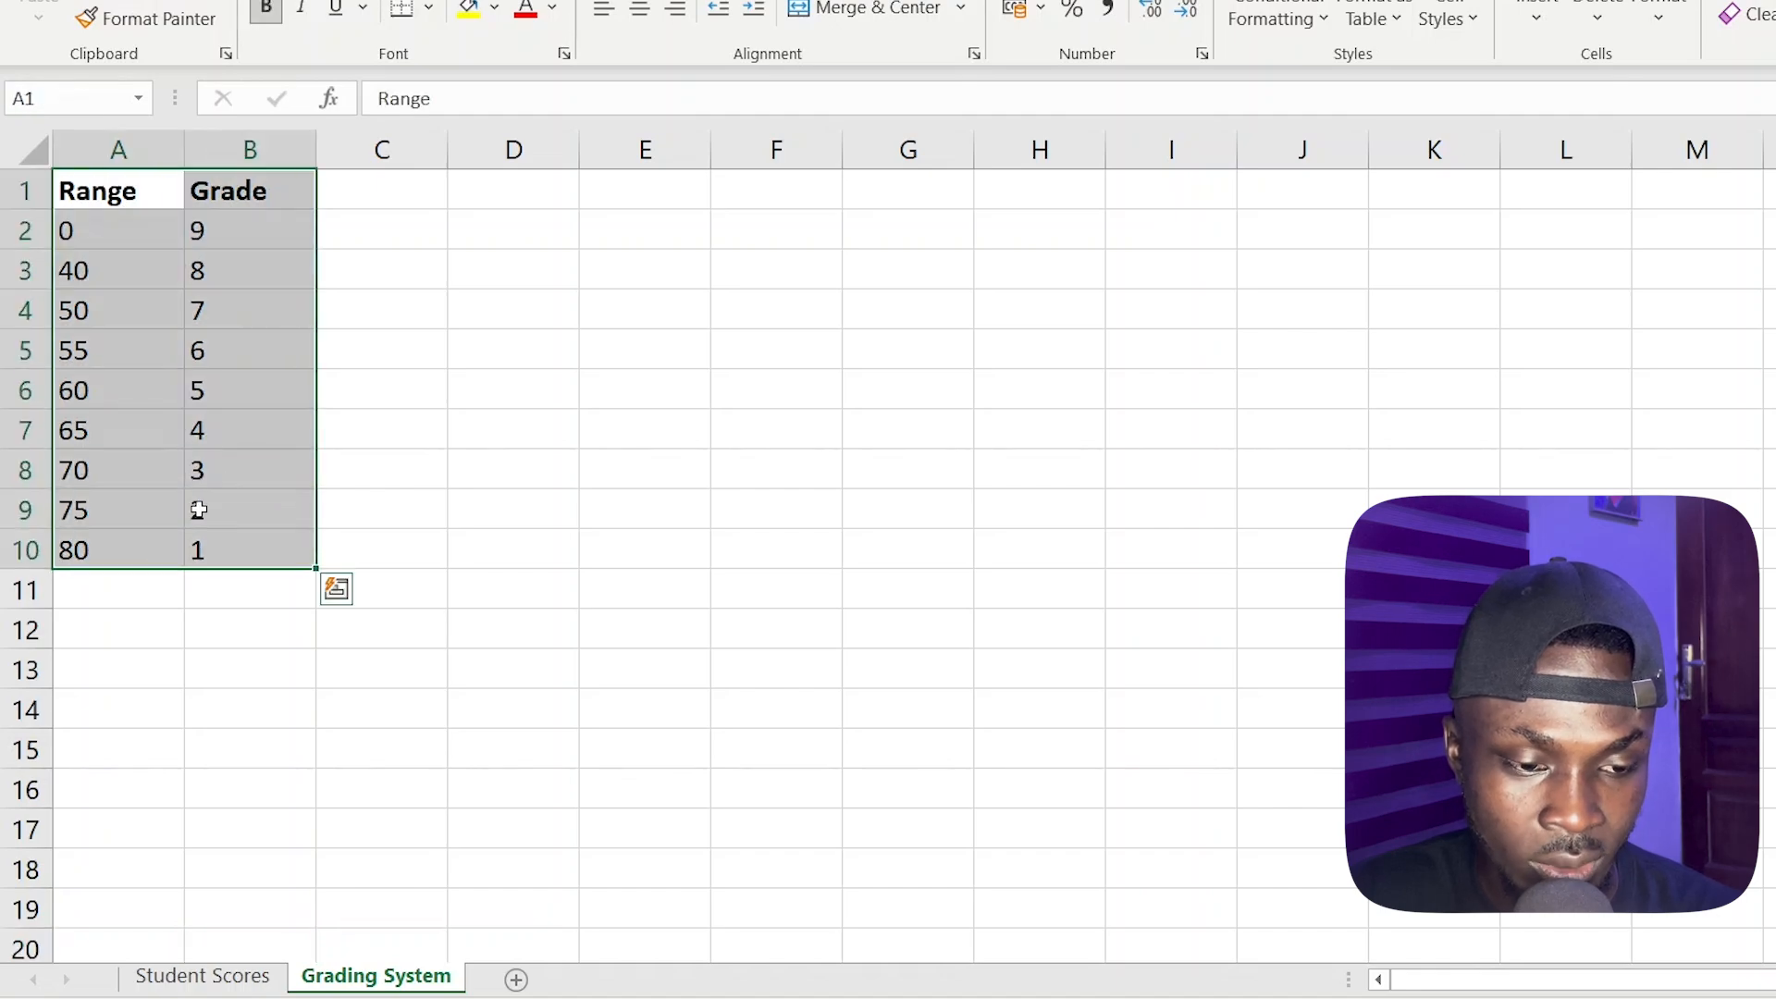
{"action": "left_click", "coordinate": [118, 252]}
{"action": "left_click", "coordinate": [124, 231]}
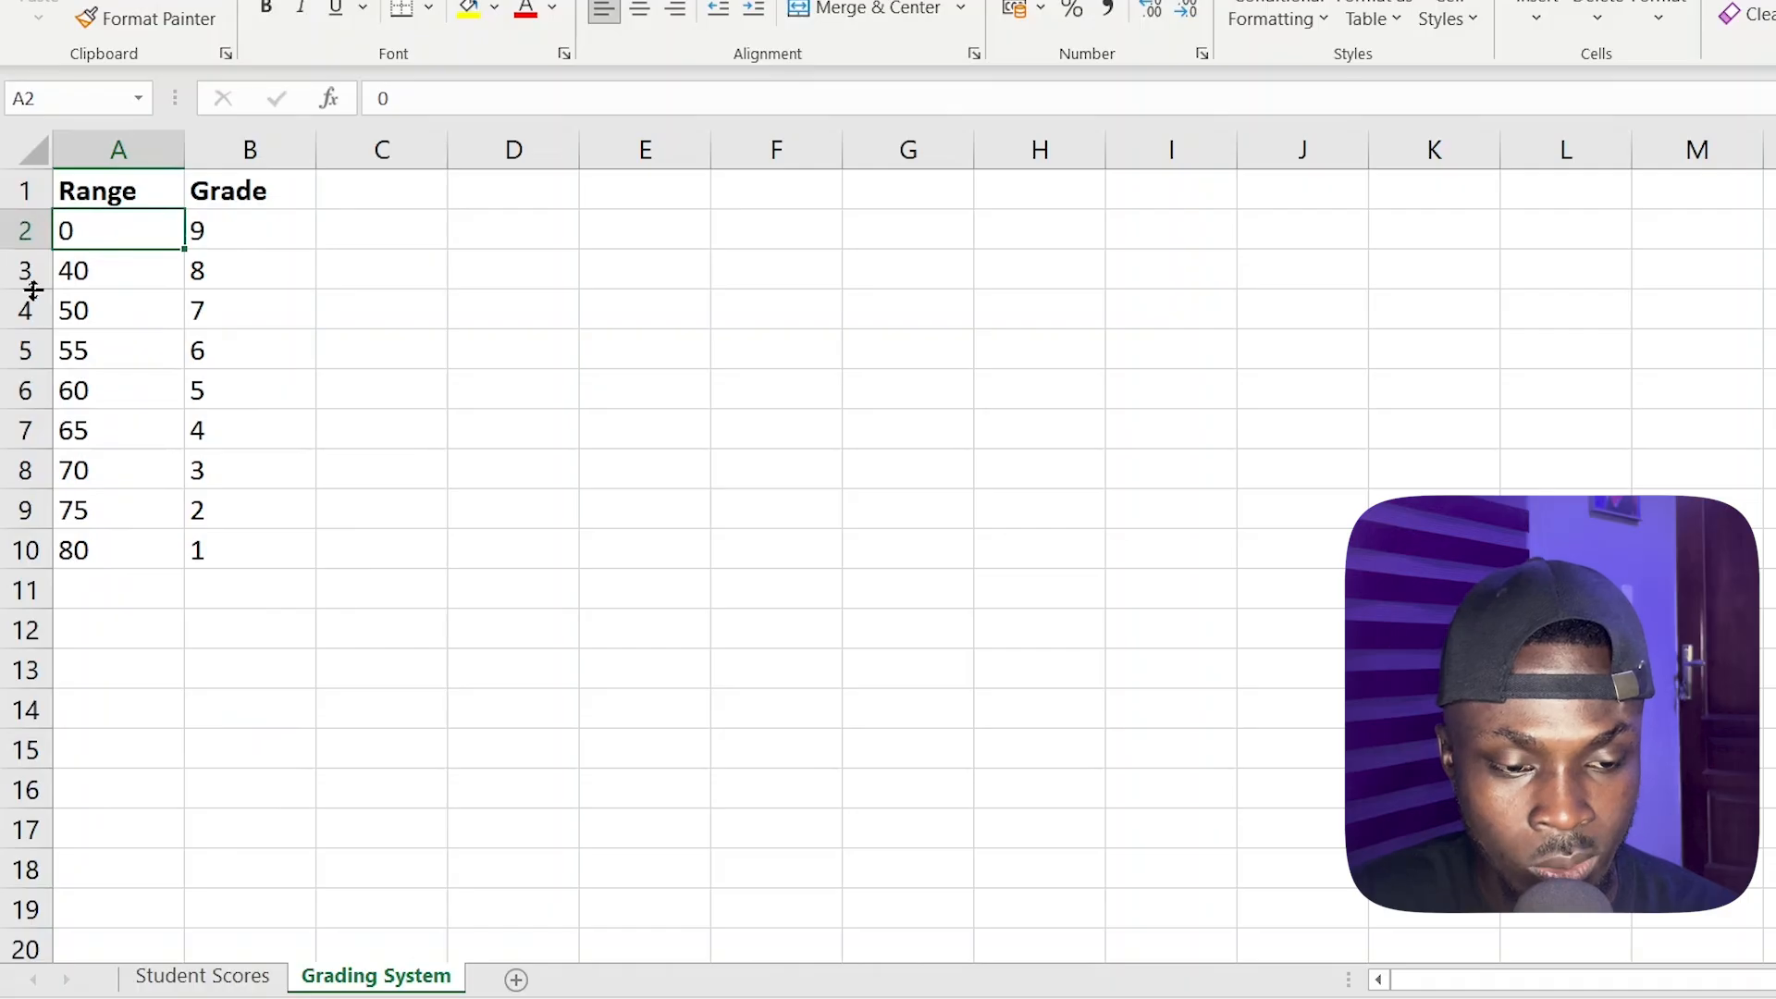
{"action": "left_click", "coordinate": [84, 270]}
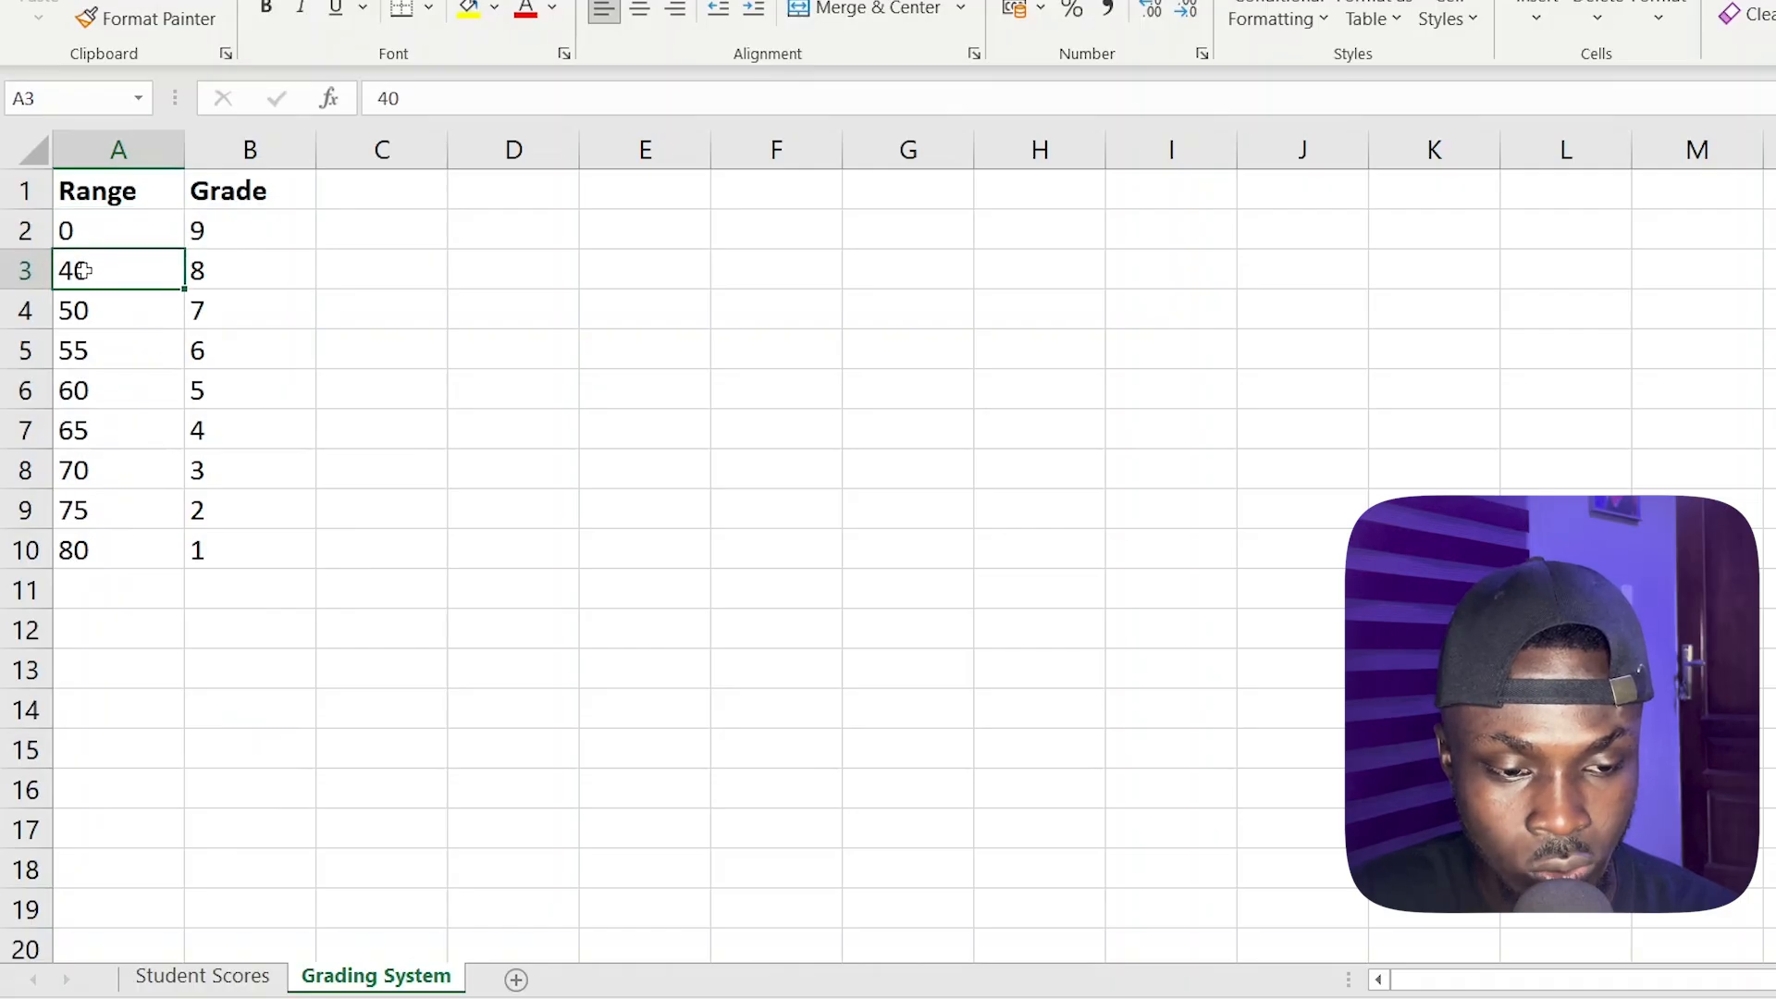
{"action": "left_click", "coordinate": [96, 311]}
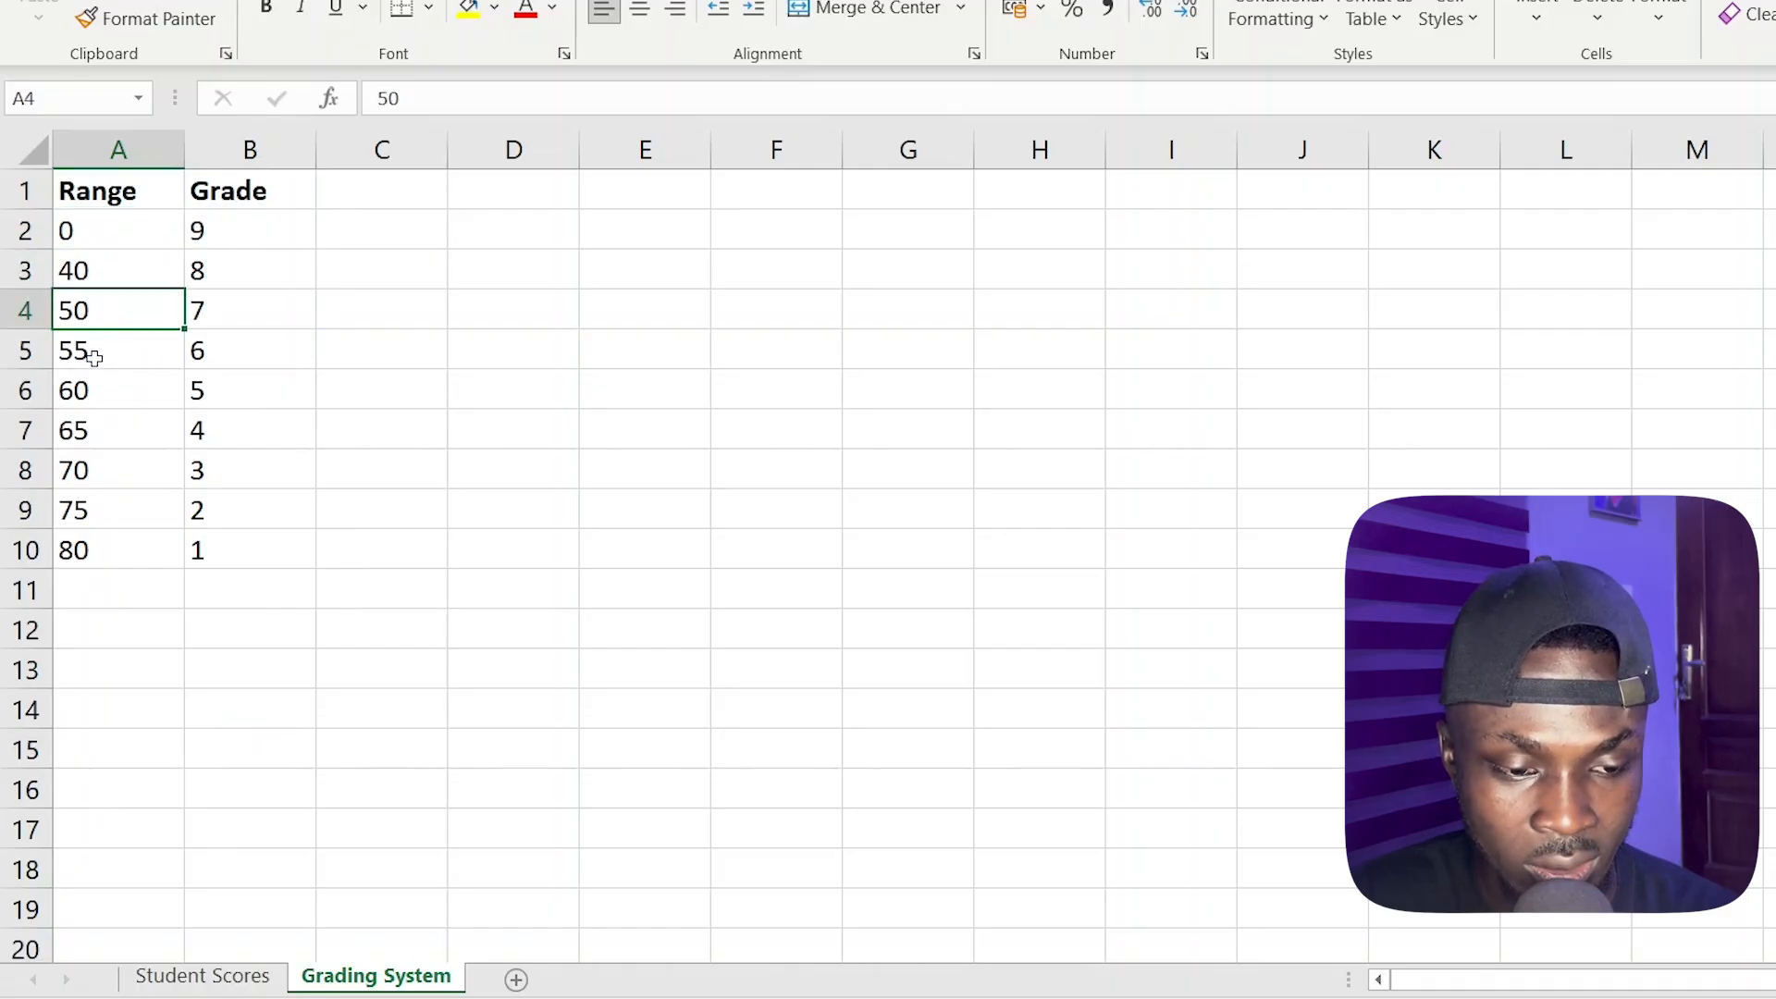
{"action": "left_click_drag", "start_coordinate": [121, 187], "coordinate": [187, 548]}
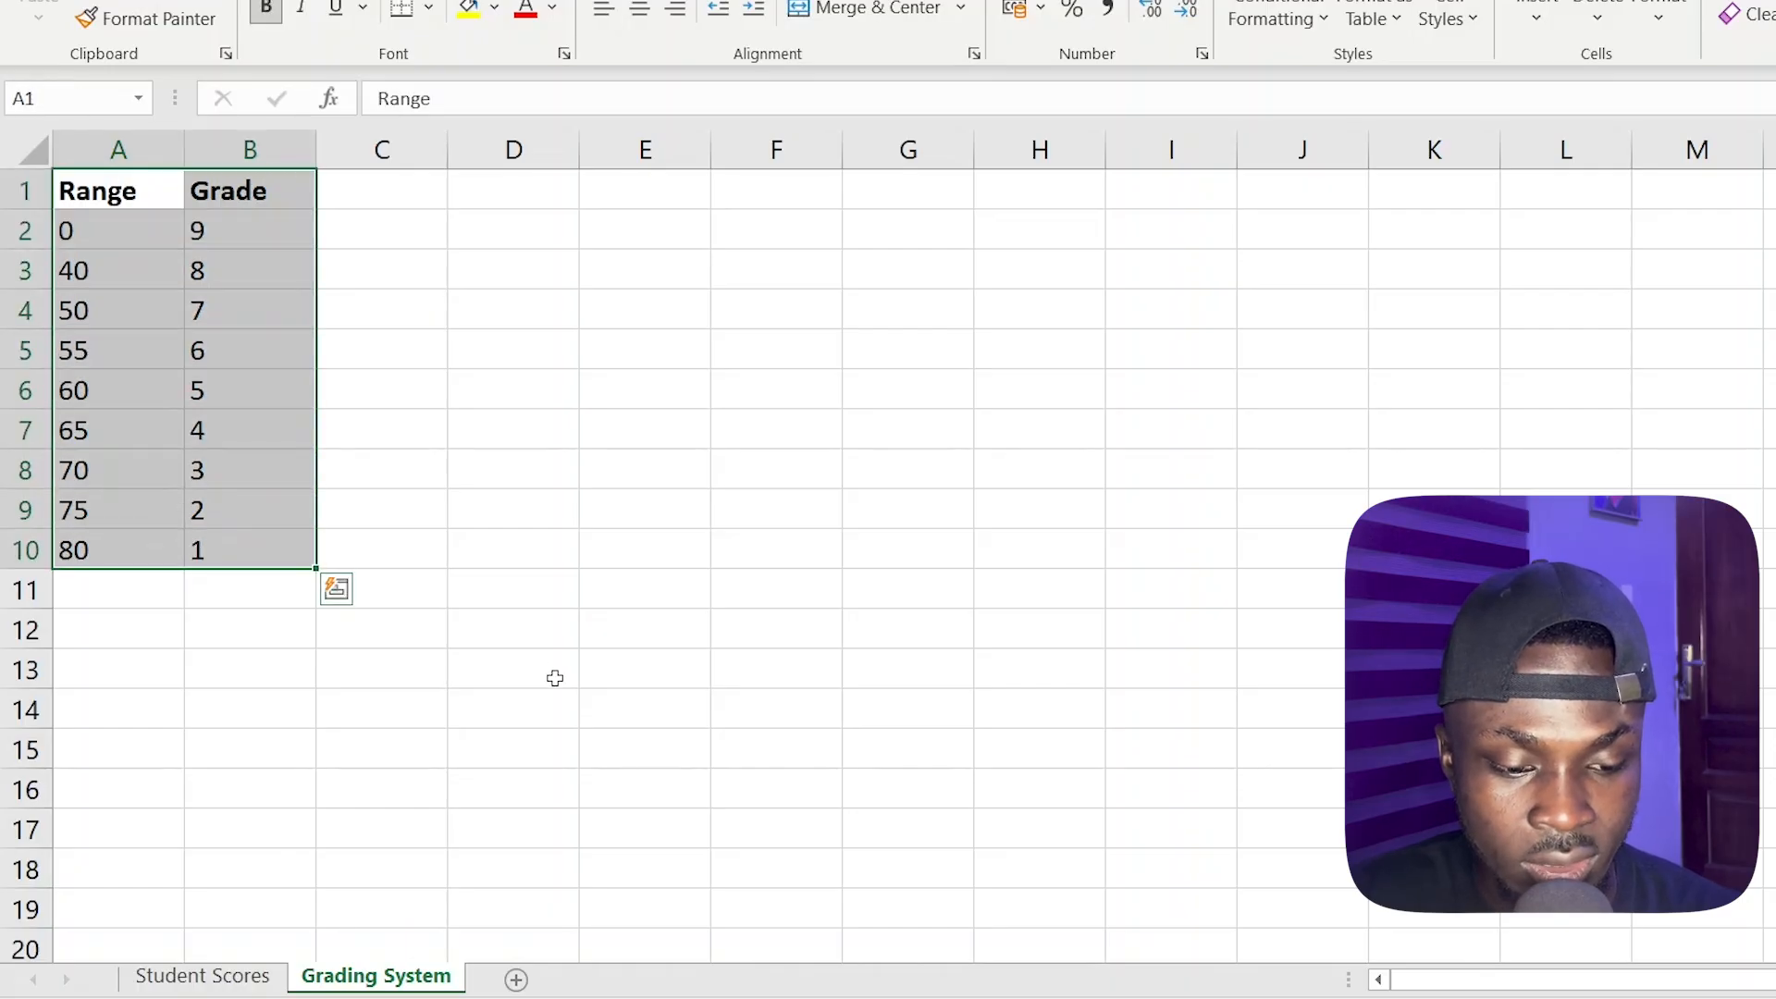
Open the Student Scores sheet and review the subject score columns and the empty grade columns for the first student
{"action": "left_click", "coordinate": [203, 977]}
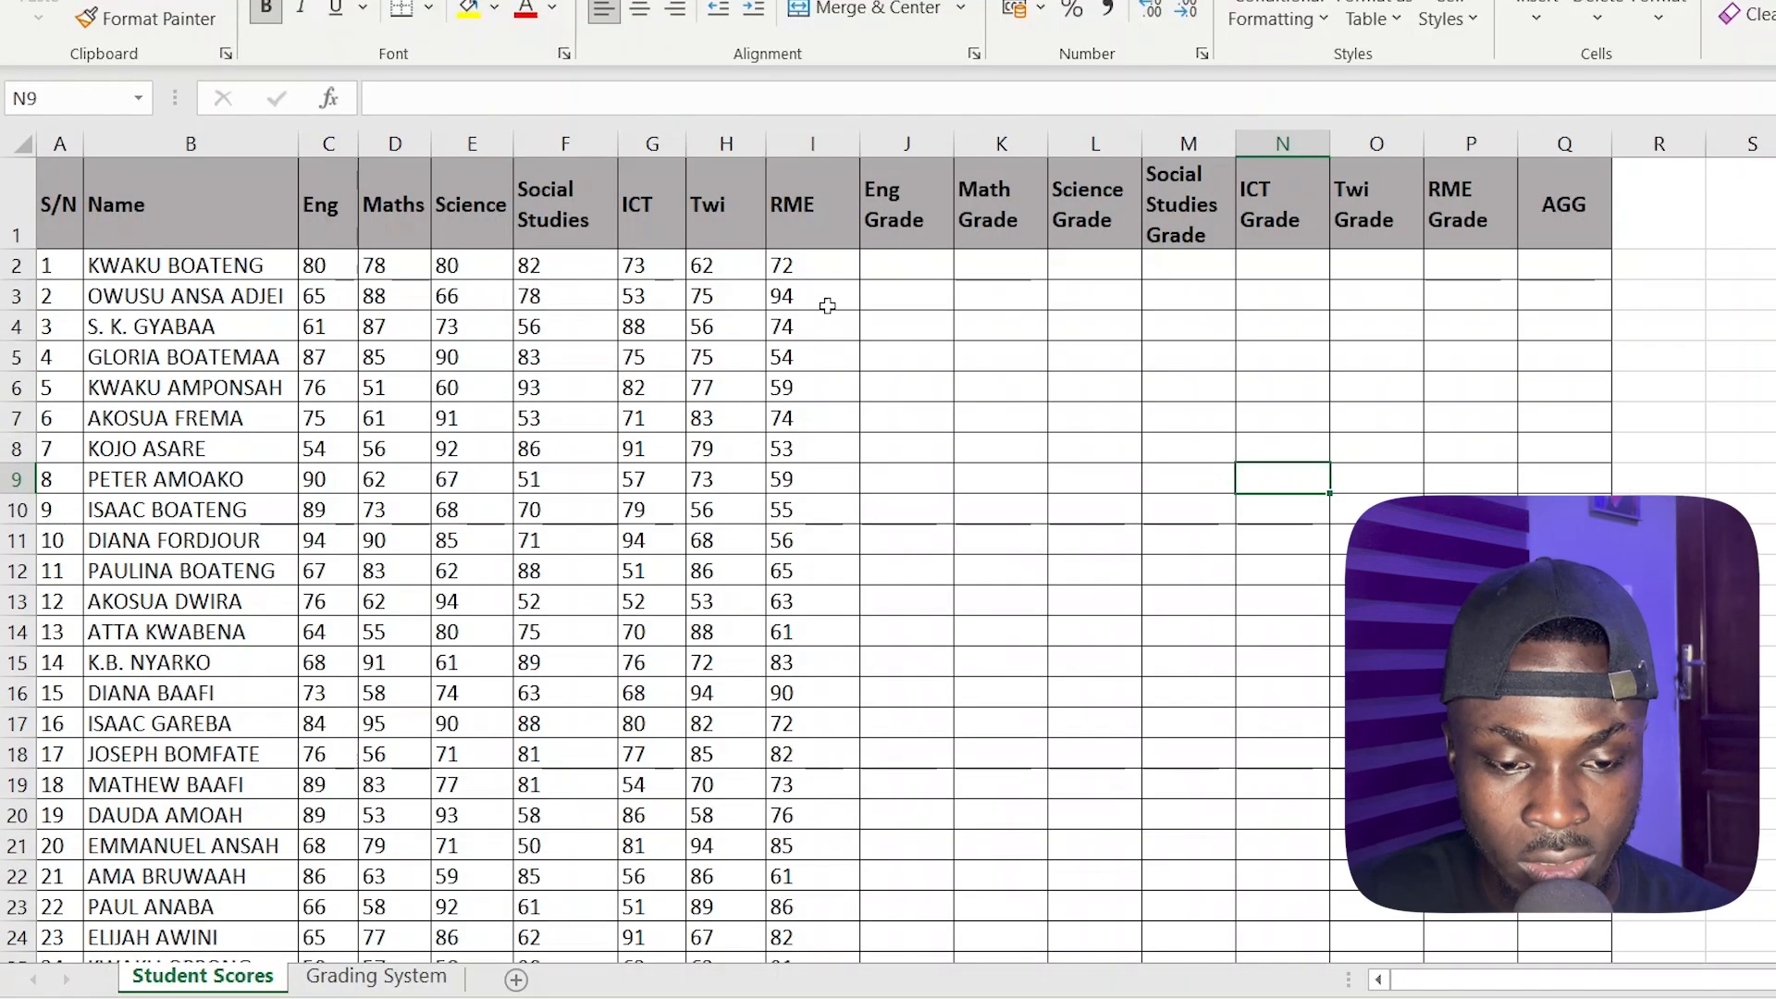
{"action": "left_click", "coordinate": [902, 273]}
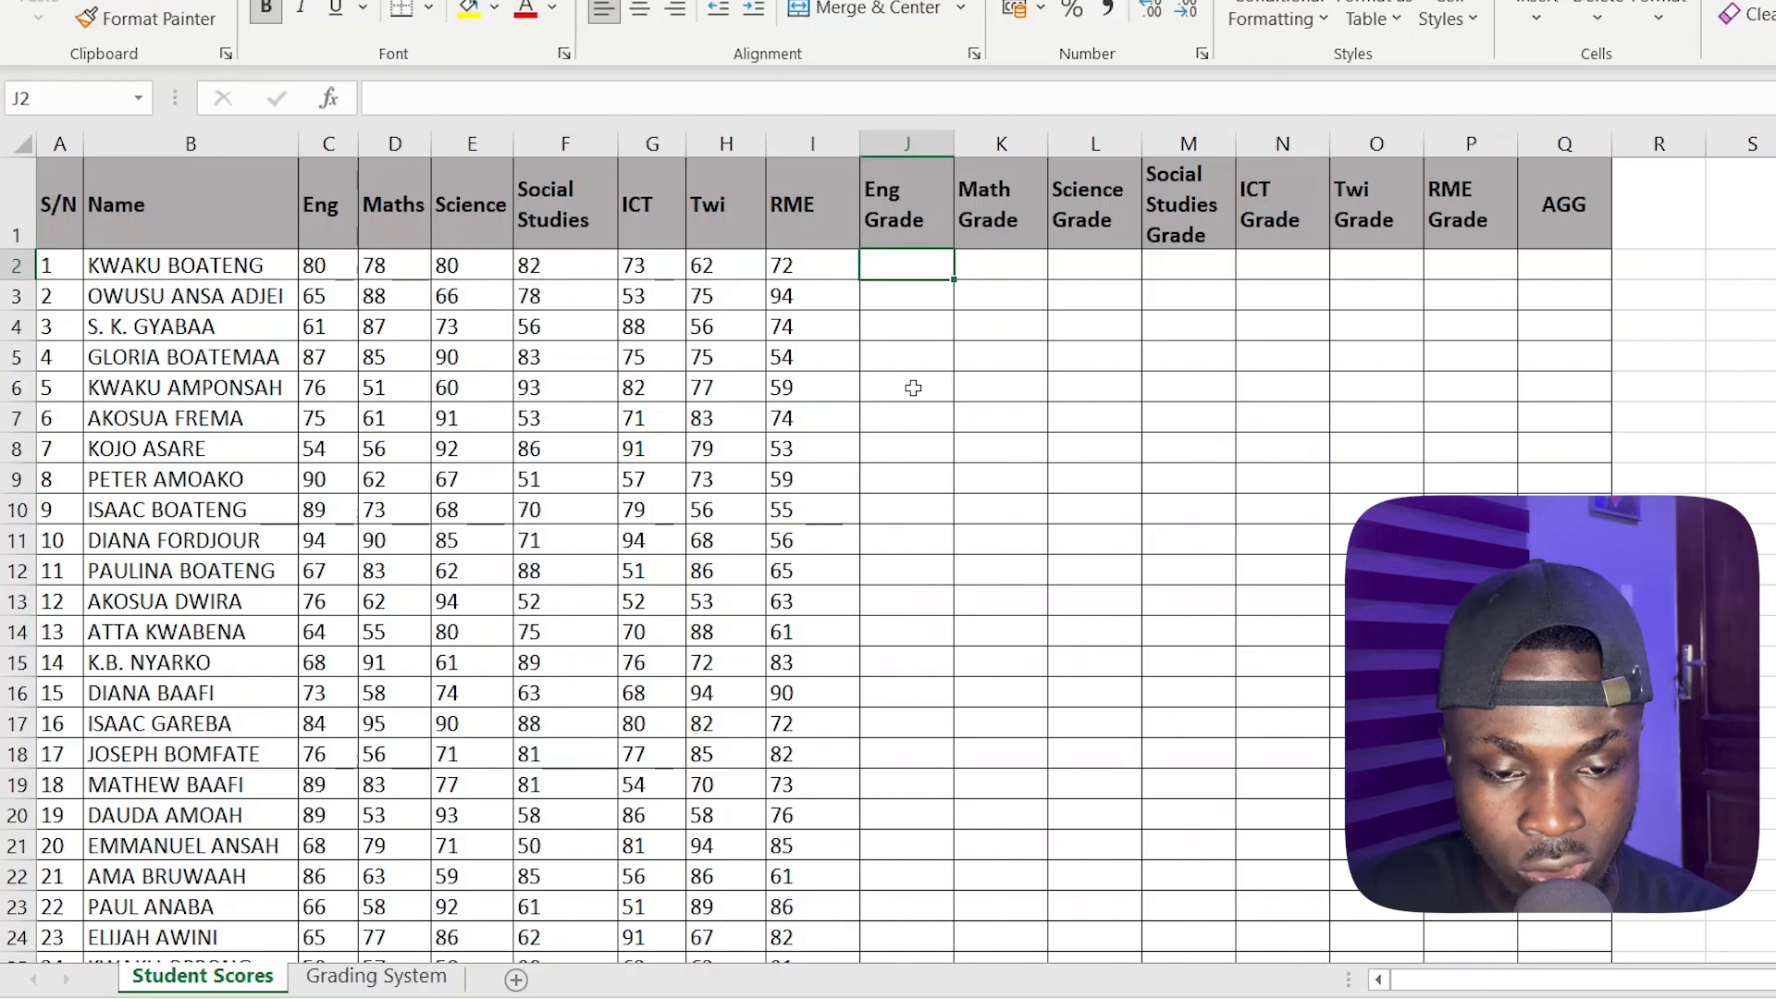
{"action": "left_click", "coordinate": [1009, 271]}
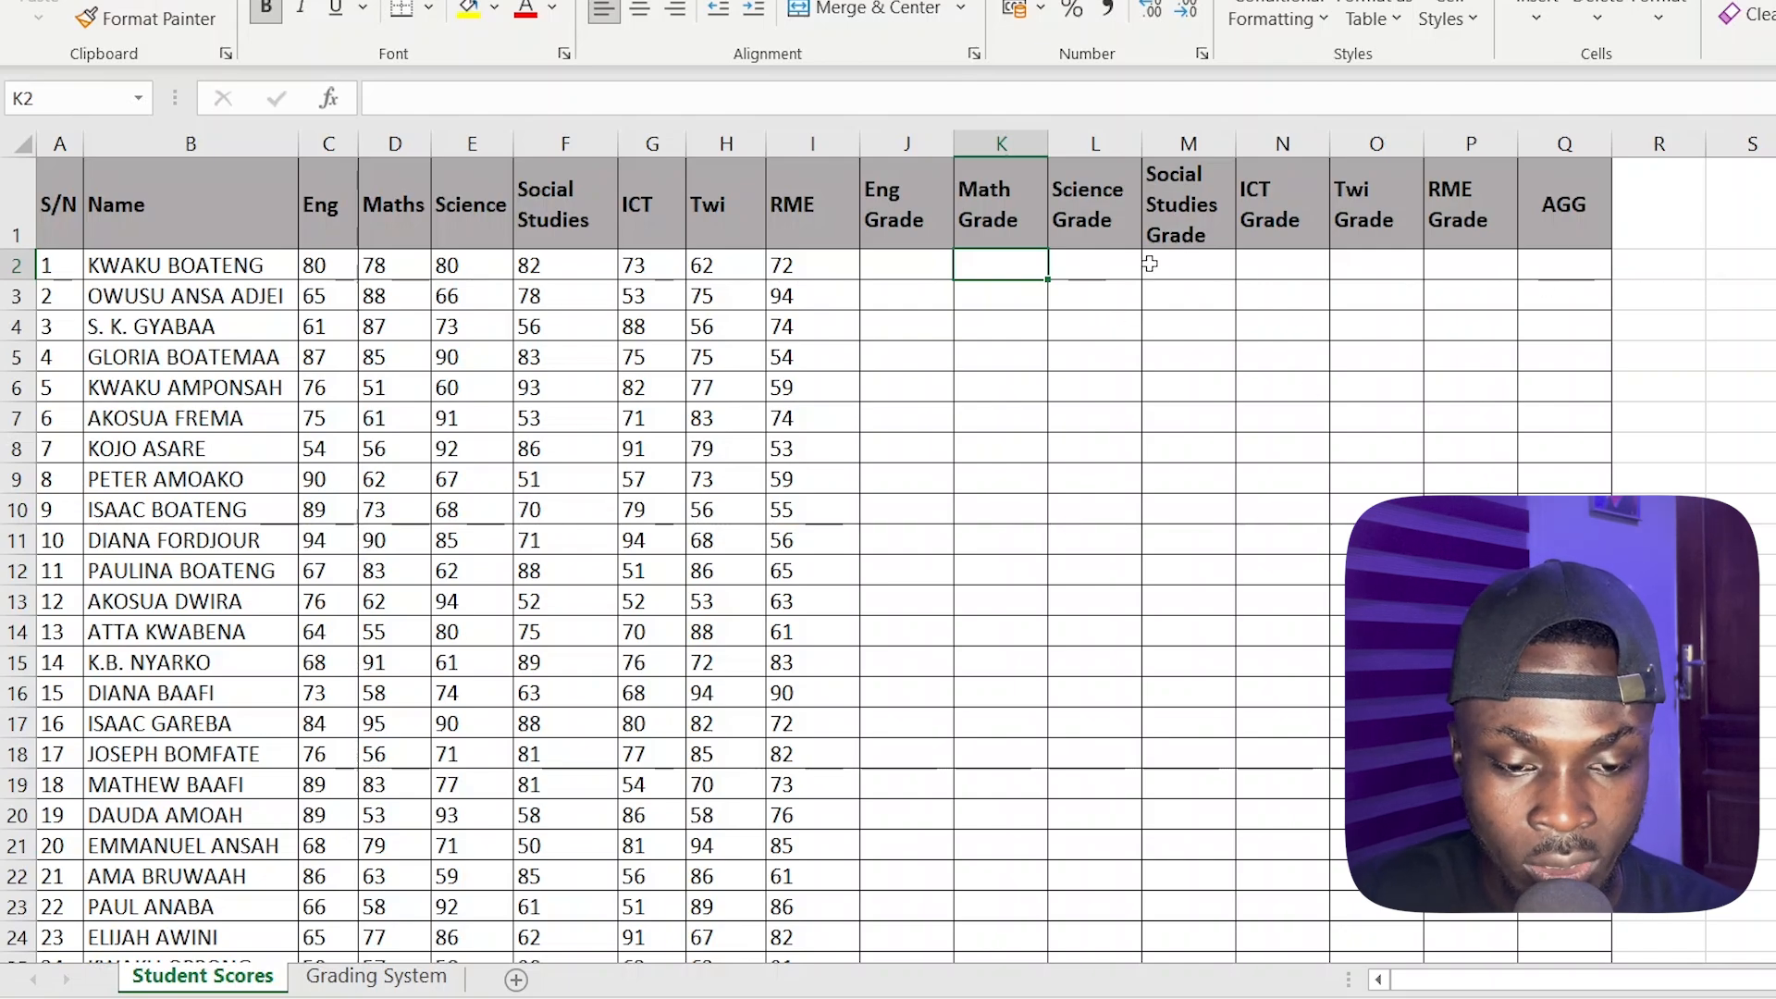
{"action": "left_click", "coordinate": [895, 268]}
{"action": "left_click_drag", "start_coordinate": [895, 268], "coordinate": [1397, 265]}
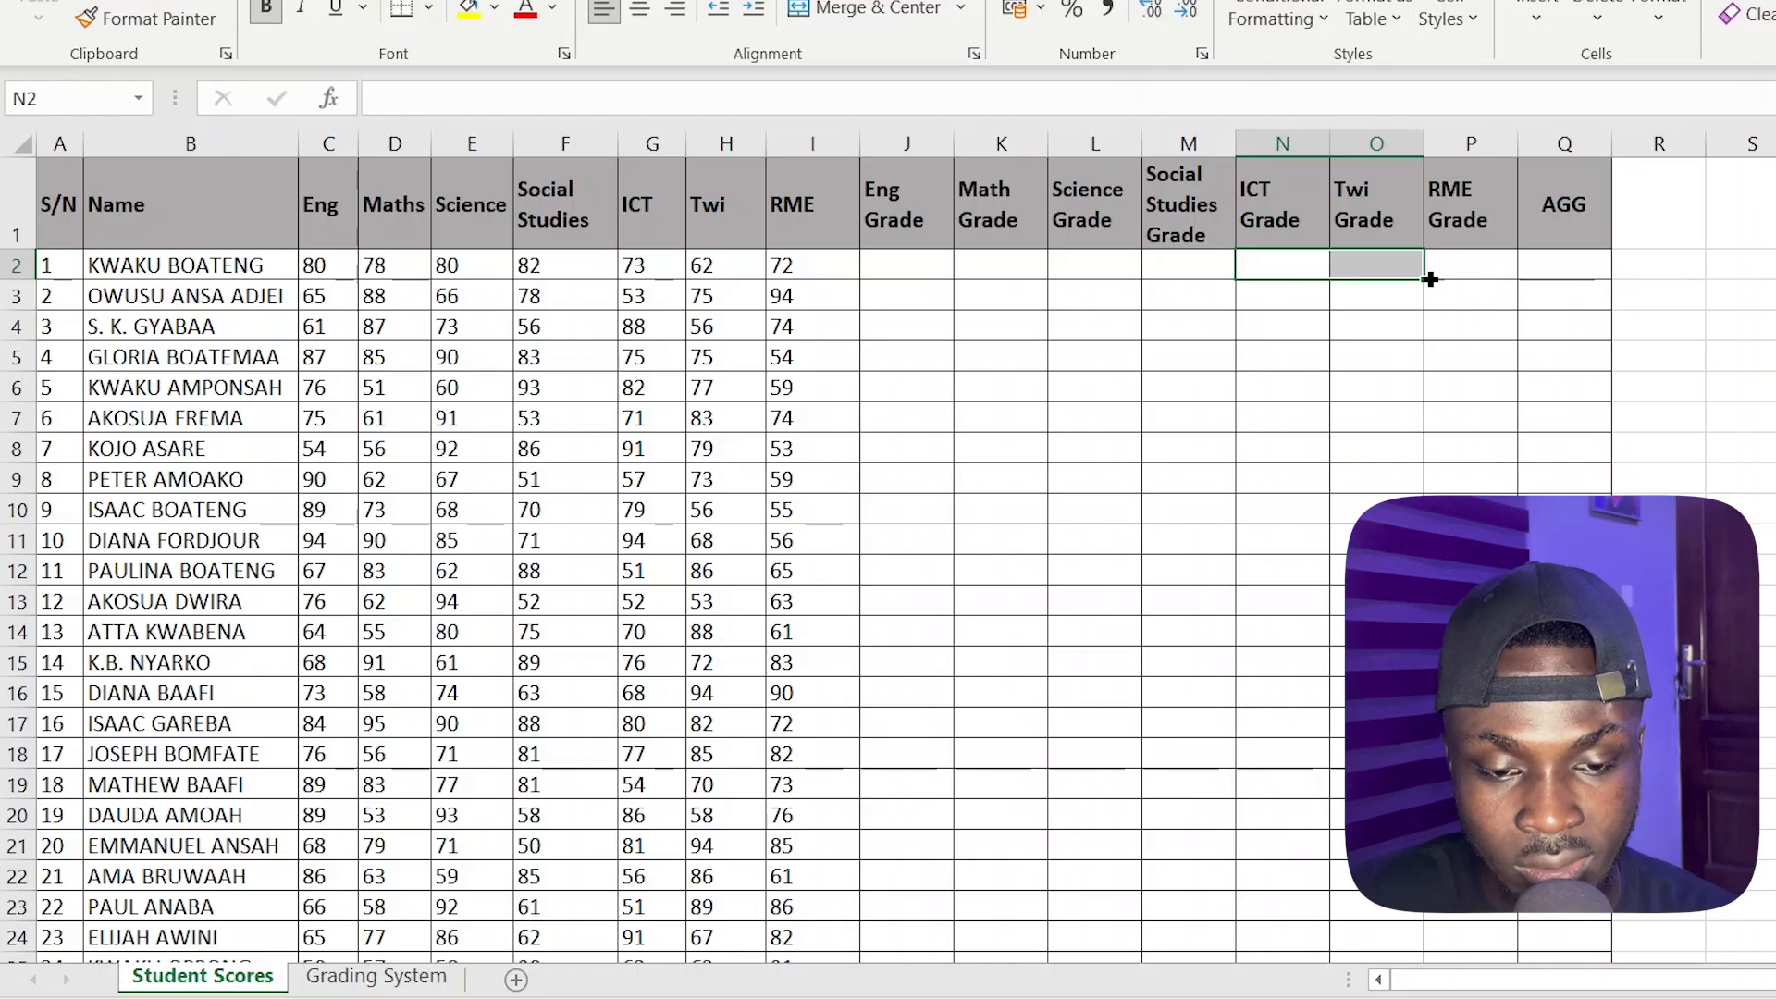
{"action": "left_click", "coordinate": [896, 265]}
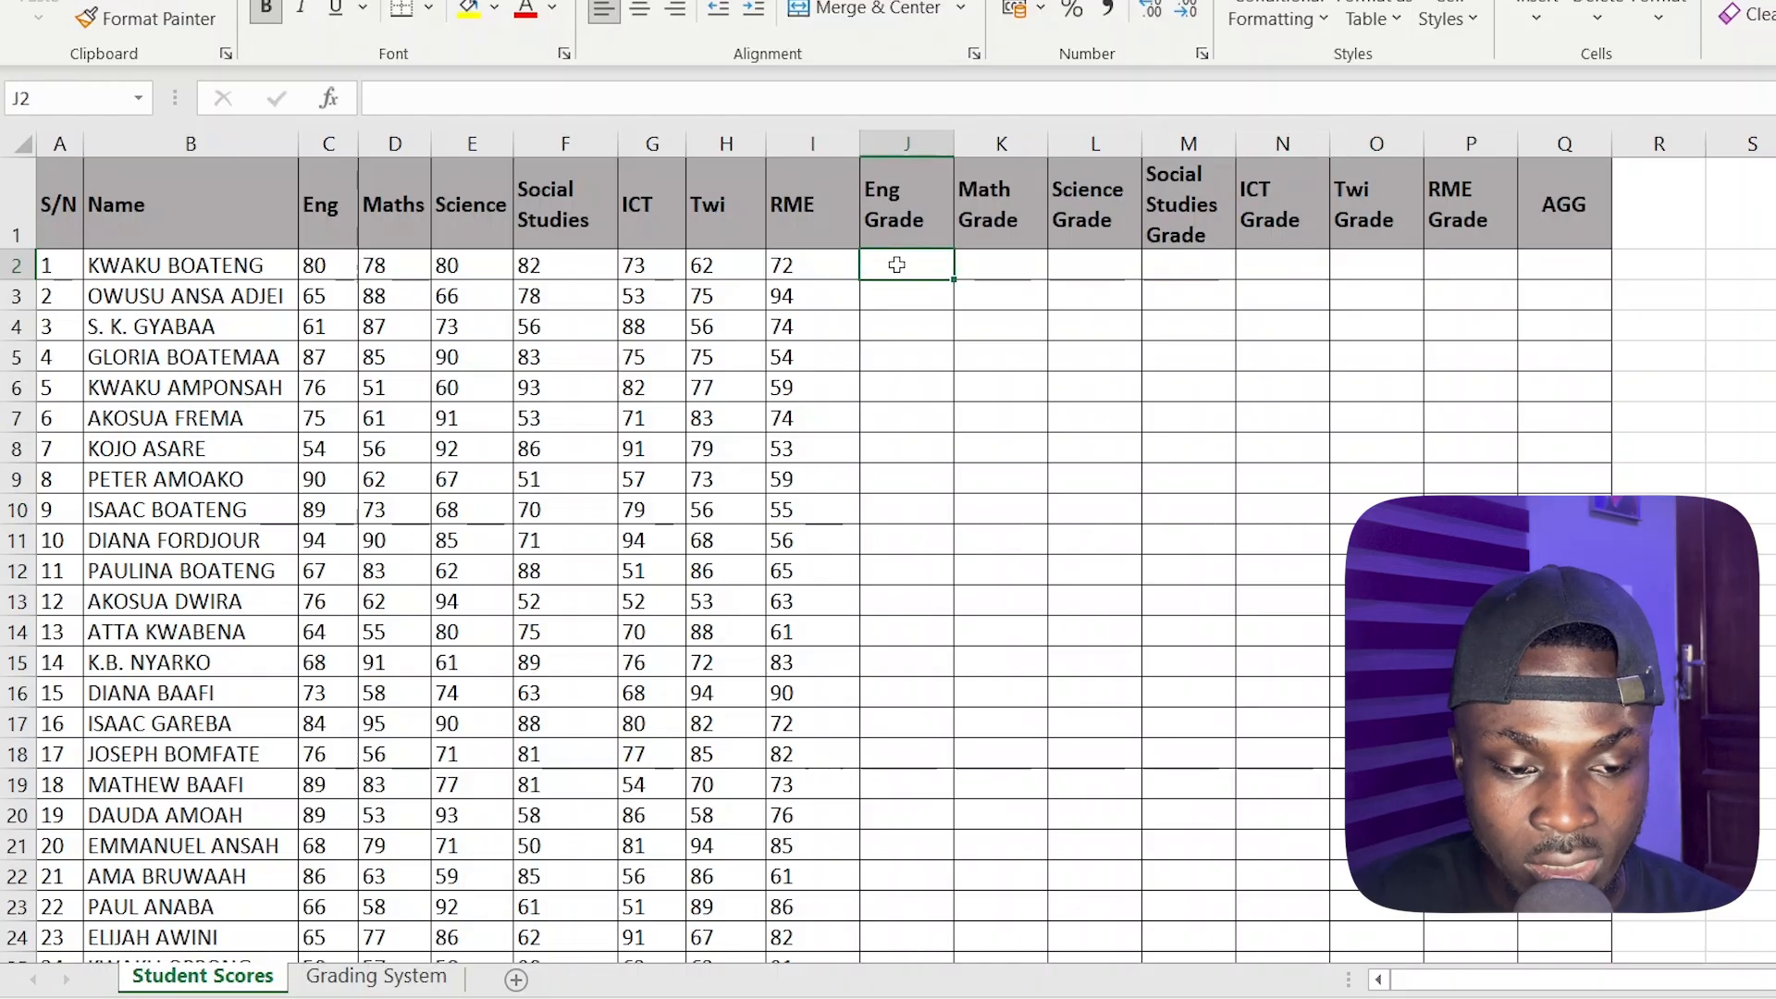
{"action": "left_click", "coordinate": [344, 268]}
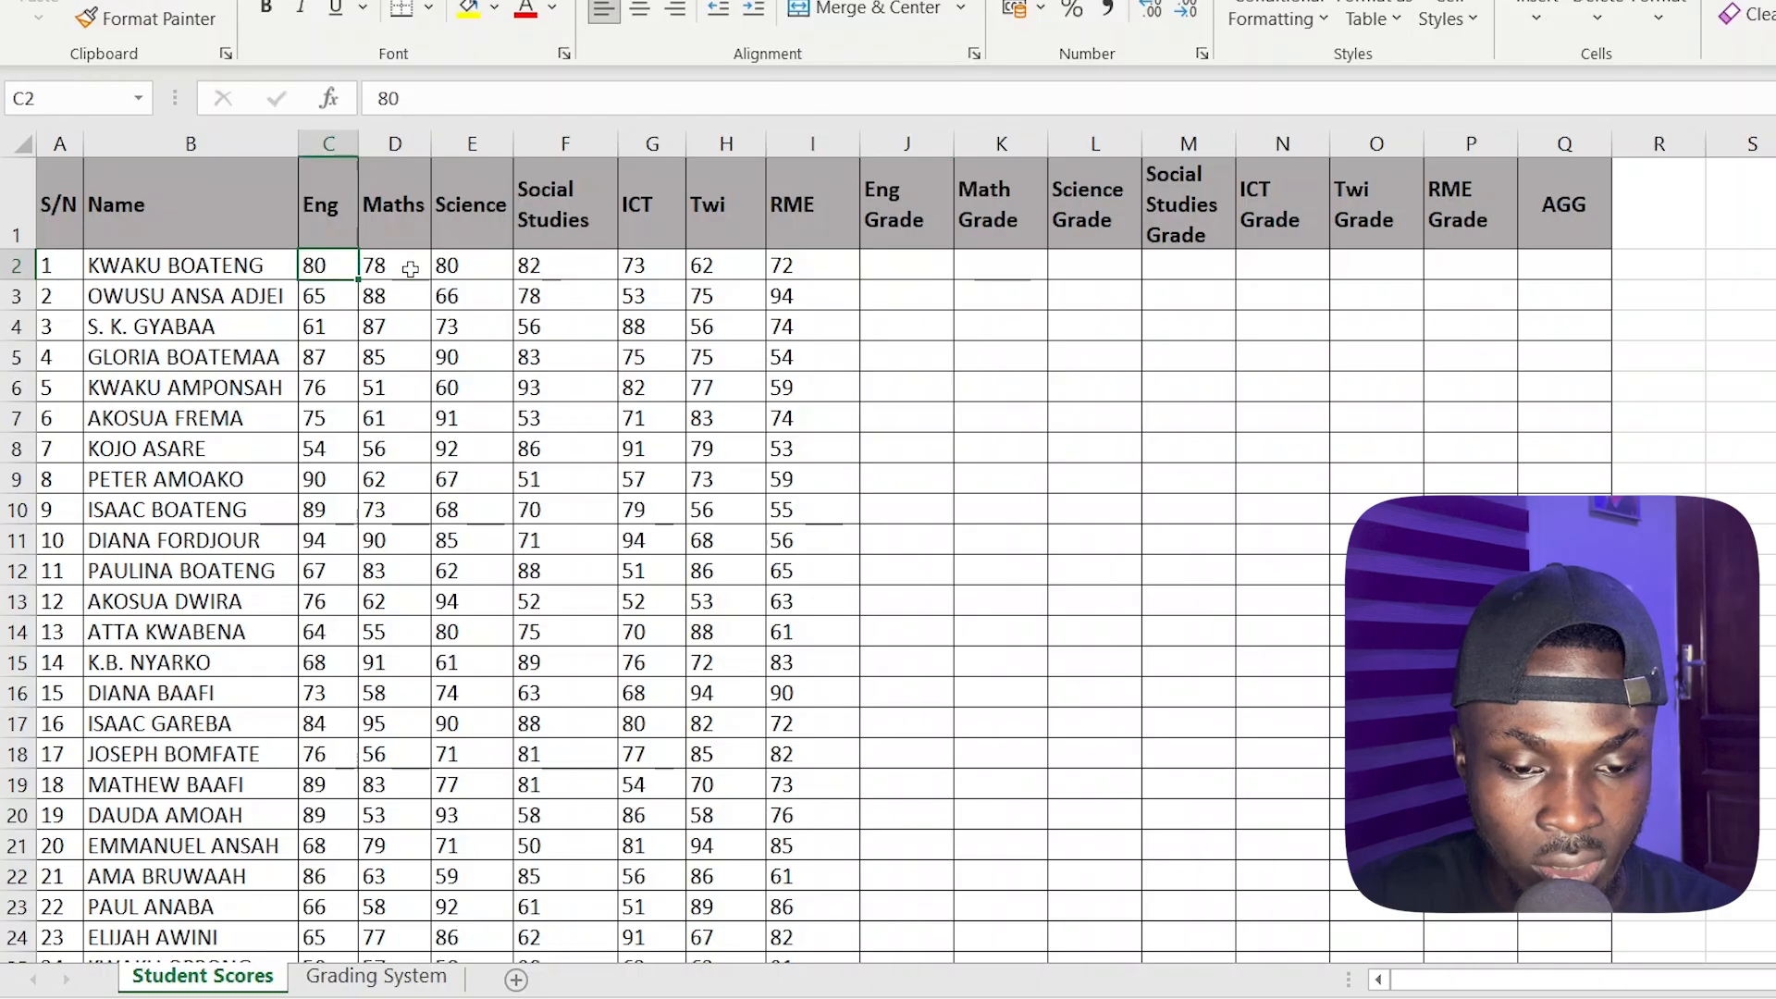
Begin a VLOOKUP formula in the Eng Grade cell J2 with the English score C2 as the lookup value
{"action": "left_click", "coordinate": [942, 276]}
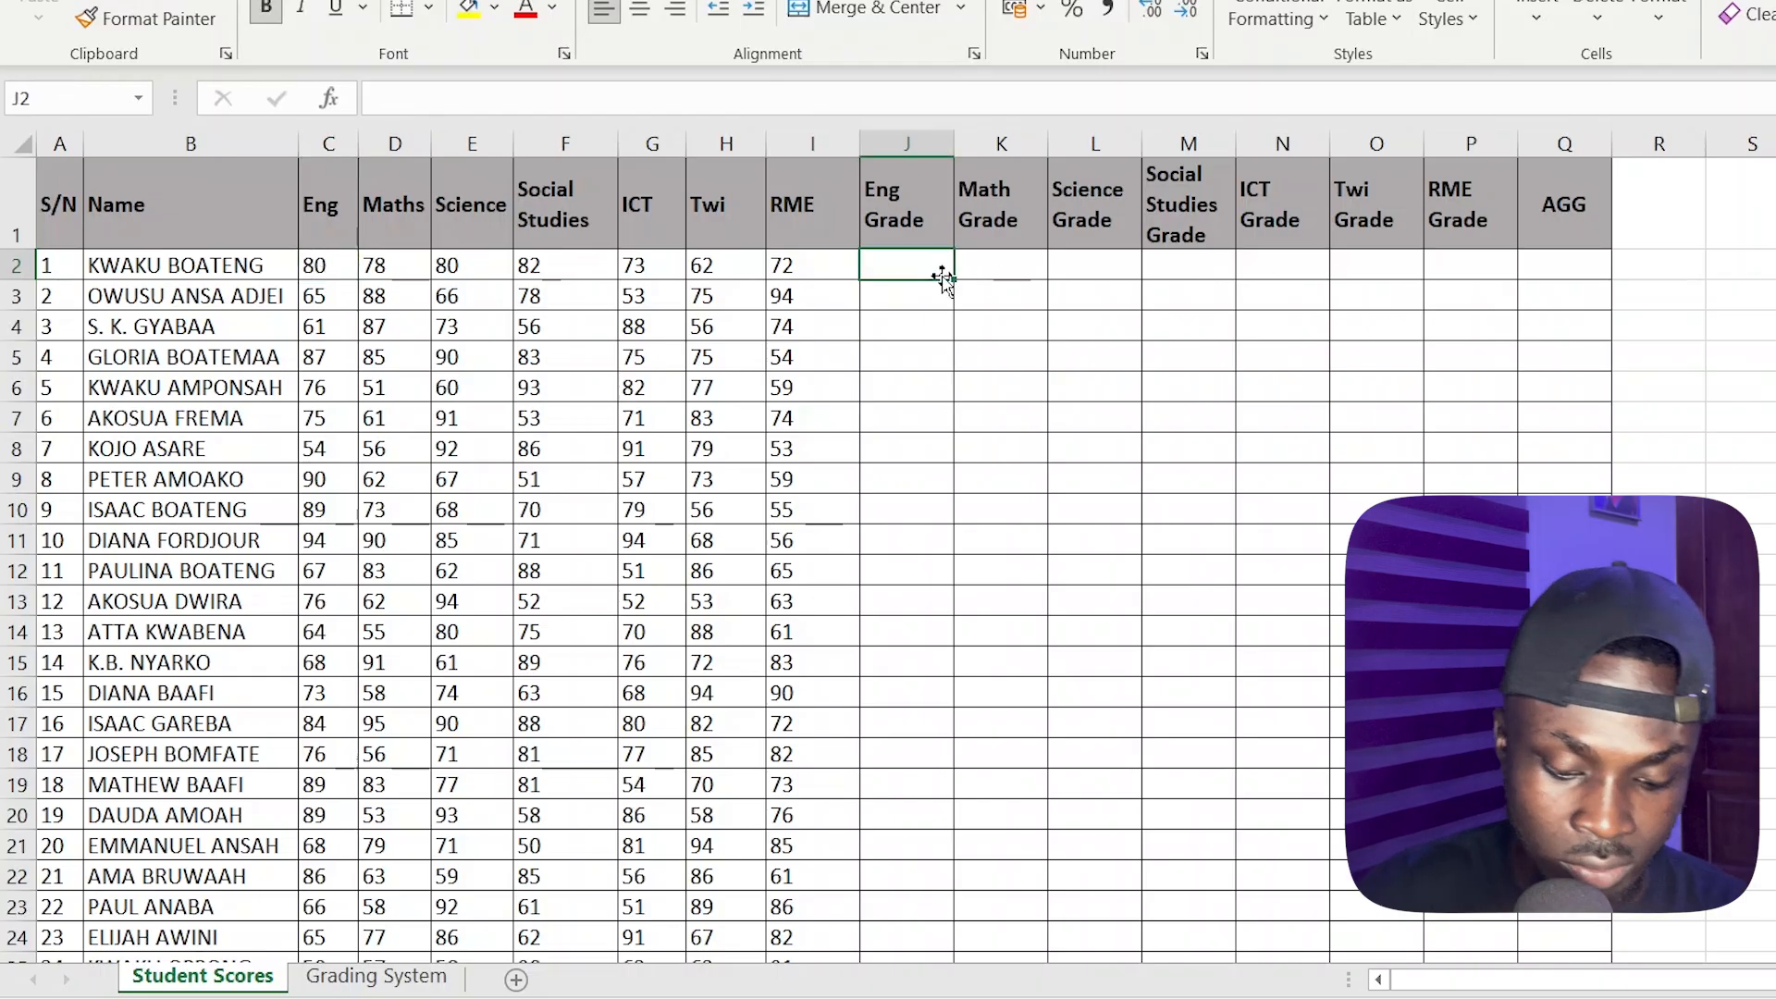
{"action": "type", "text": "=vlo"}
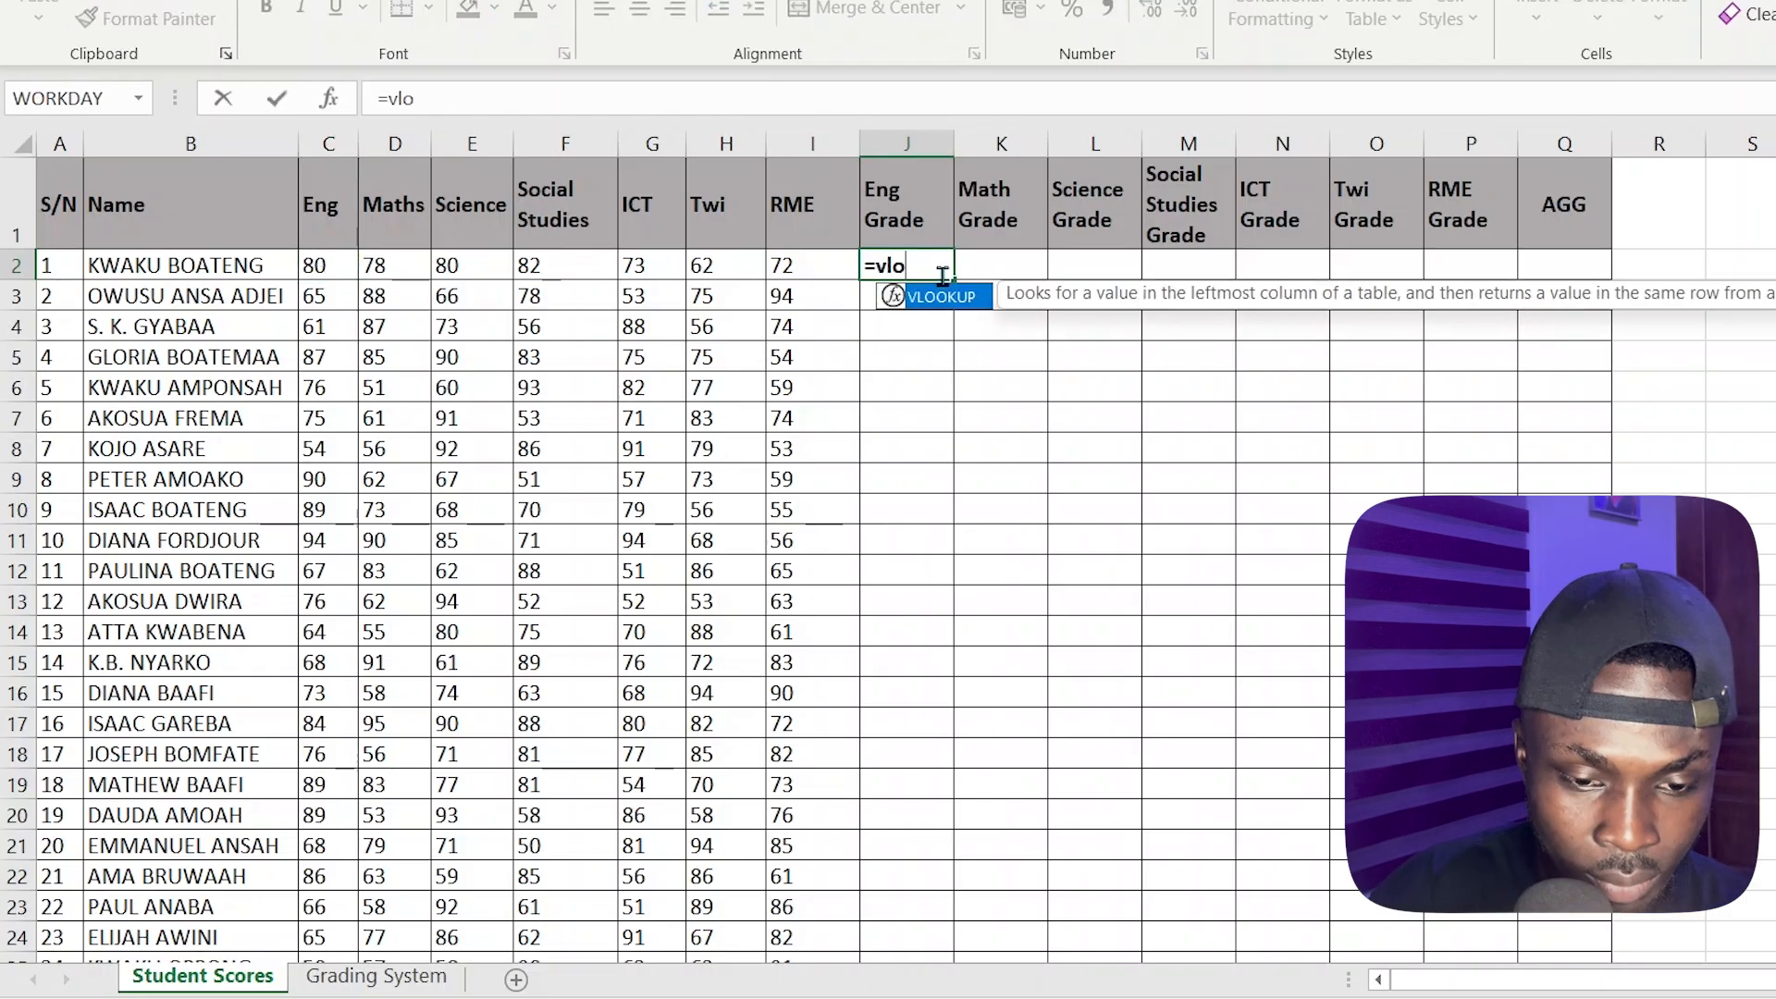
{"action": "type", "text": "o"}
{"action": "key", "text": "Tab"}
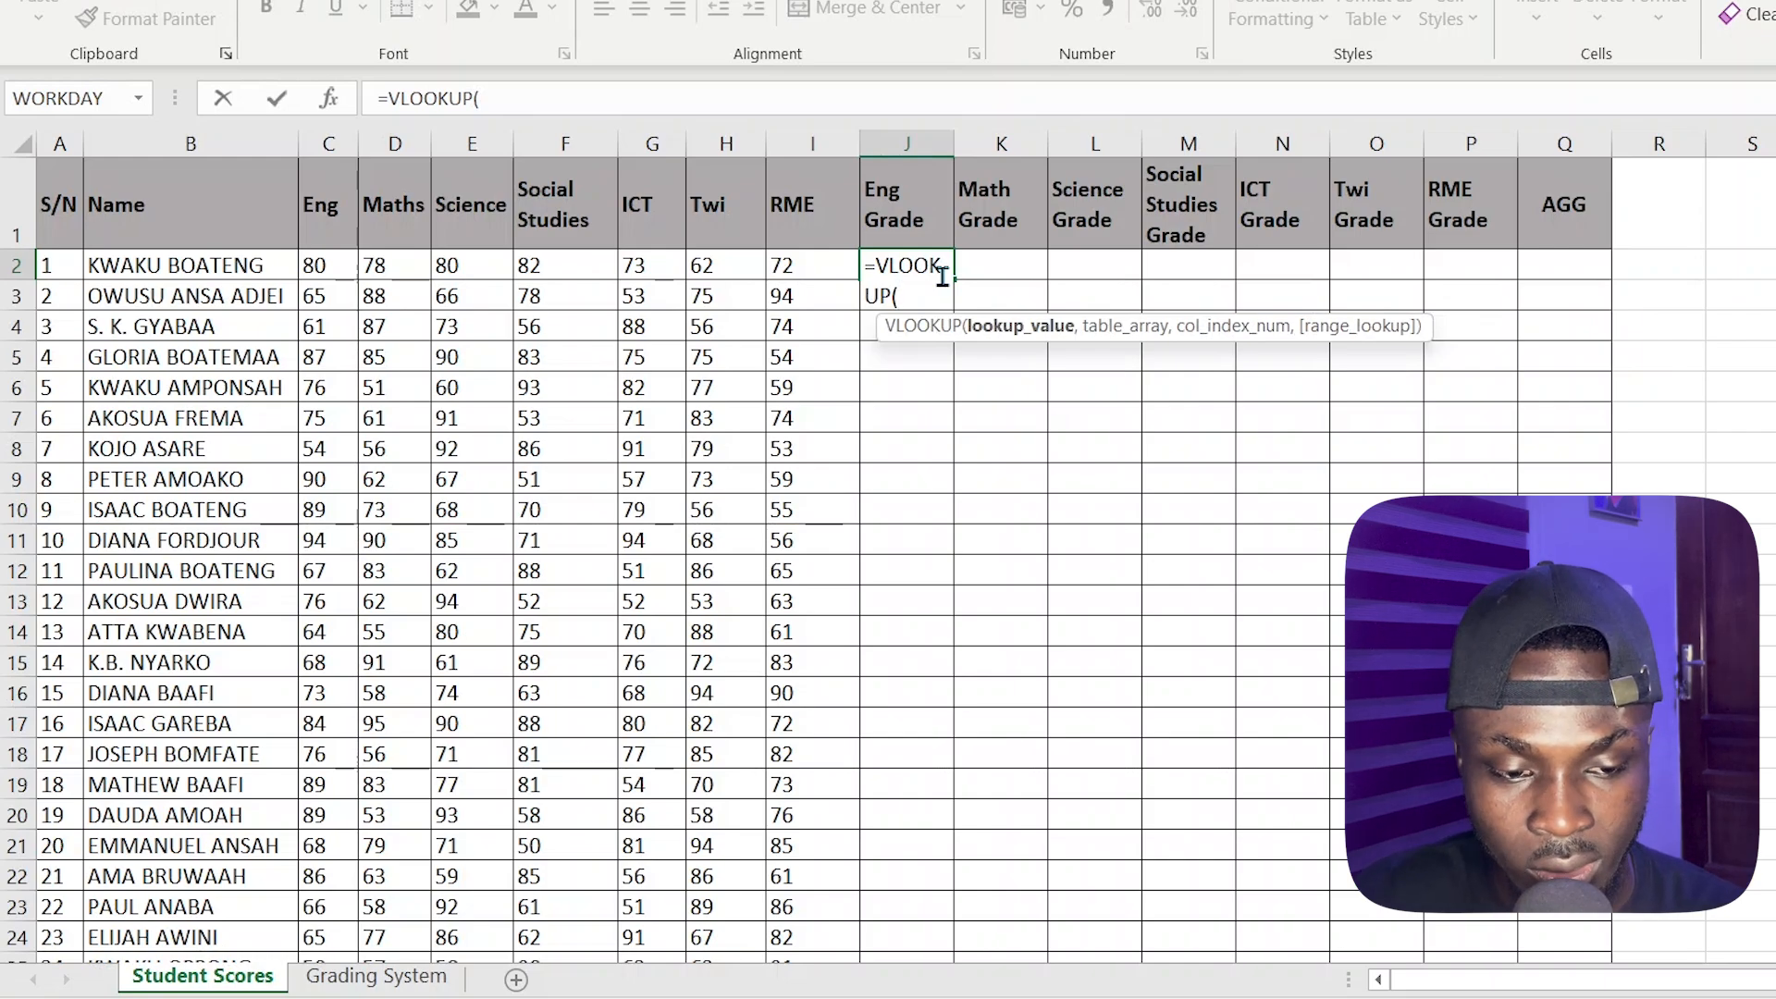
{"action": "left_click", "coordinate": [332, 263]}
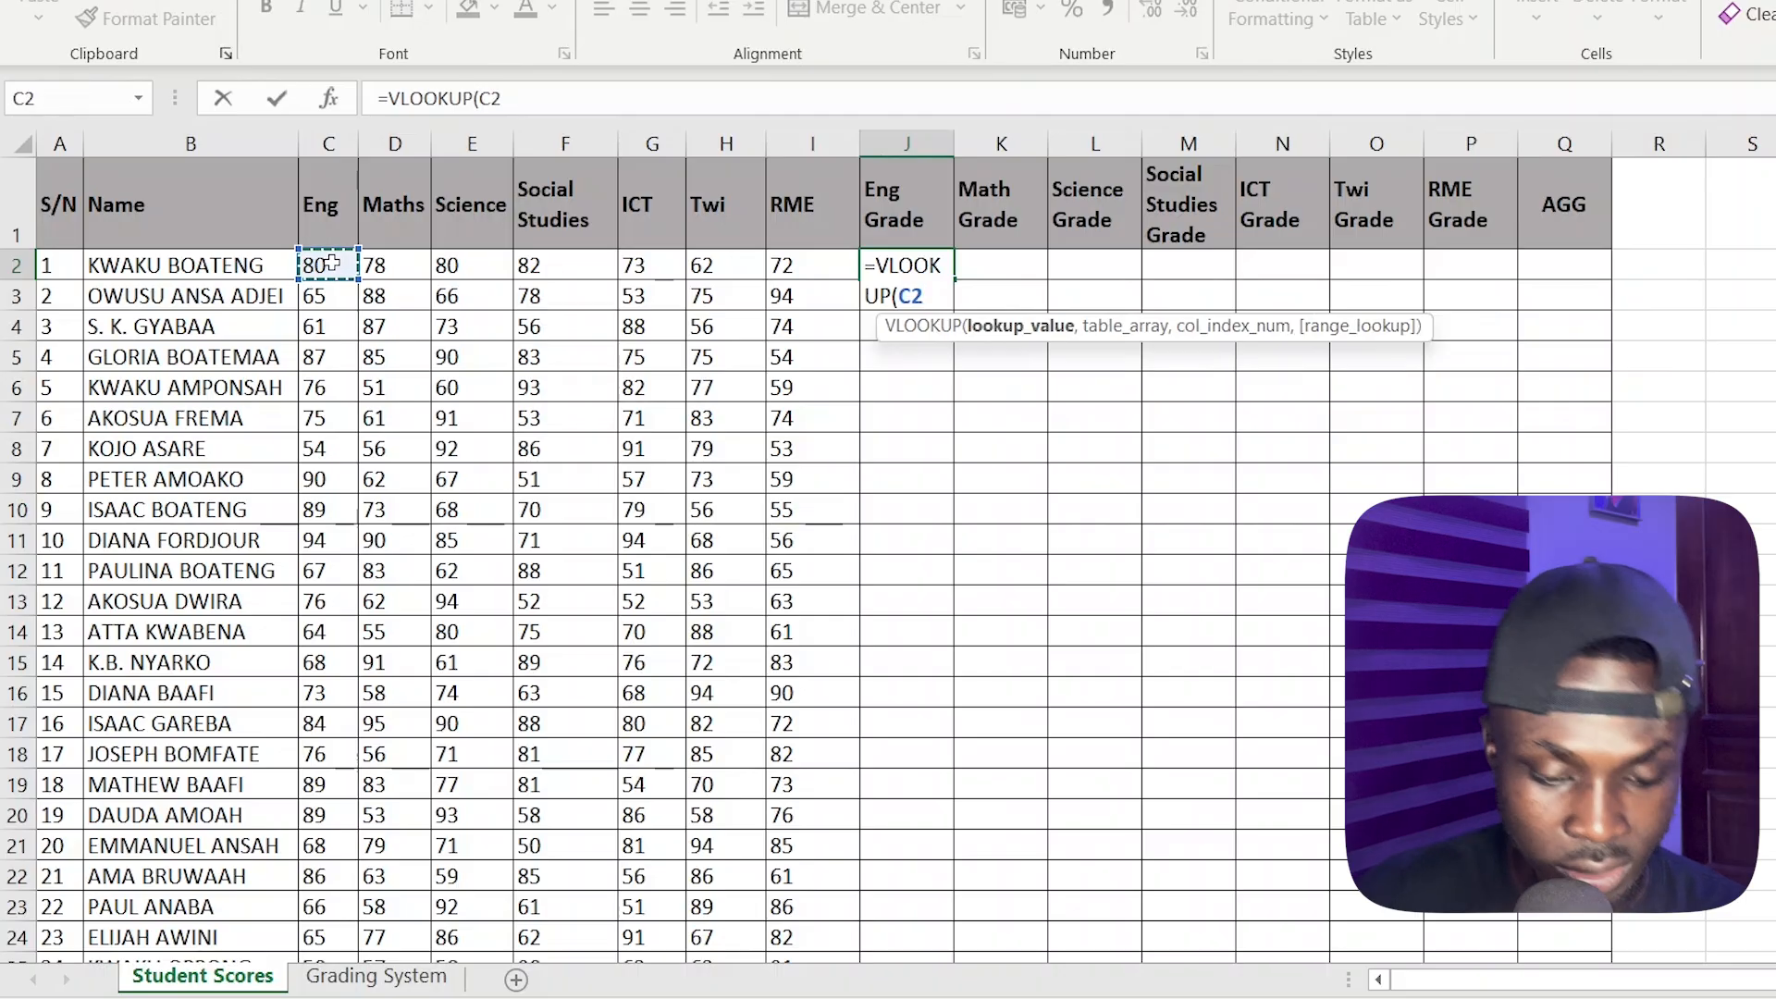
{"action": "type", "text": ","}
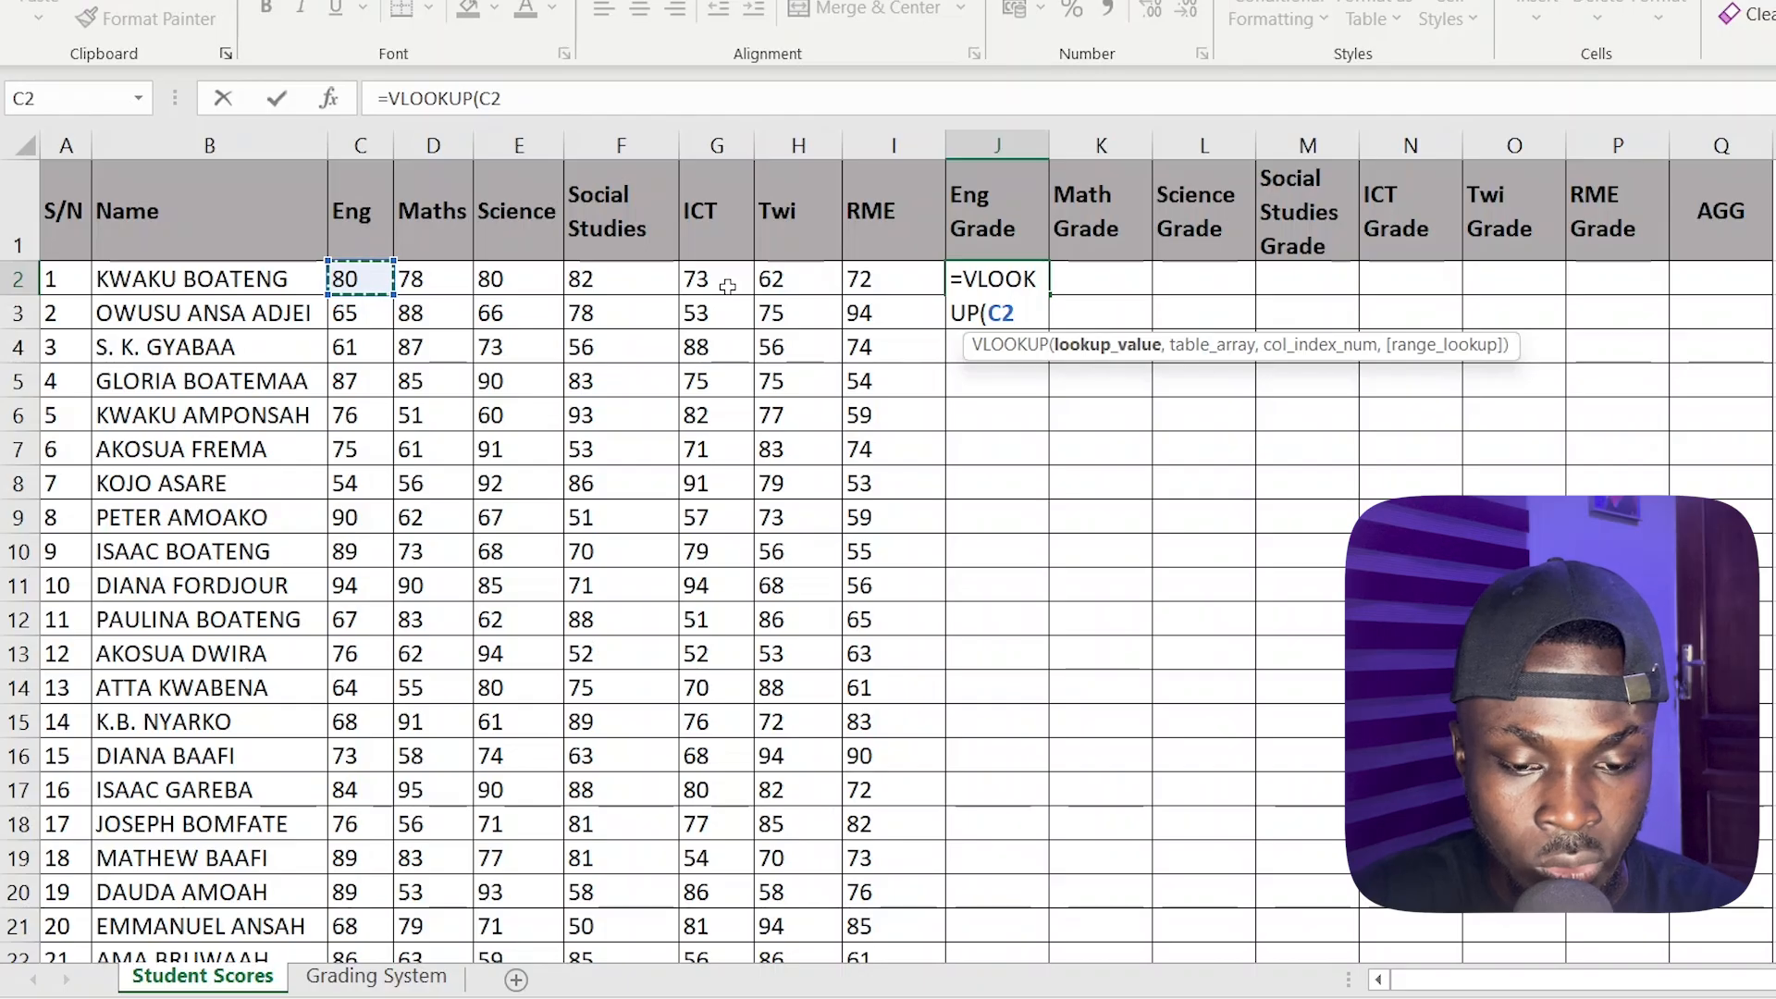
{"action": "type", "text": ","}
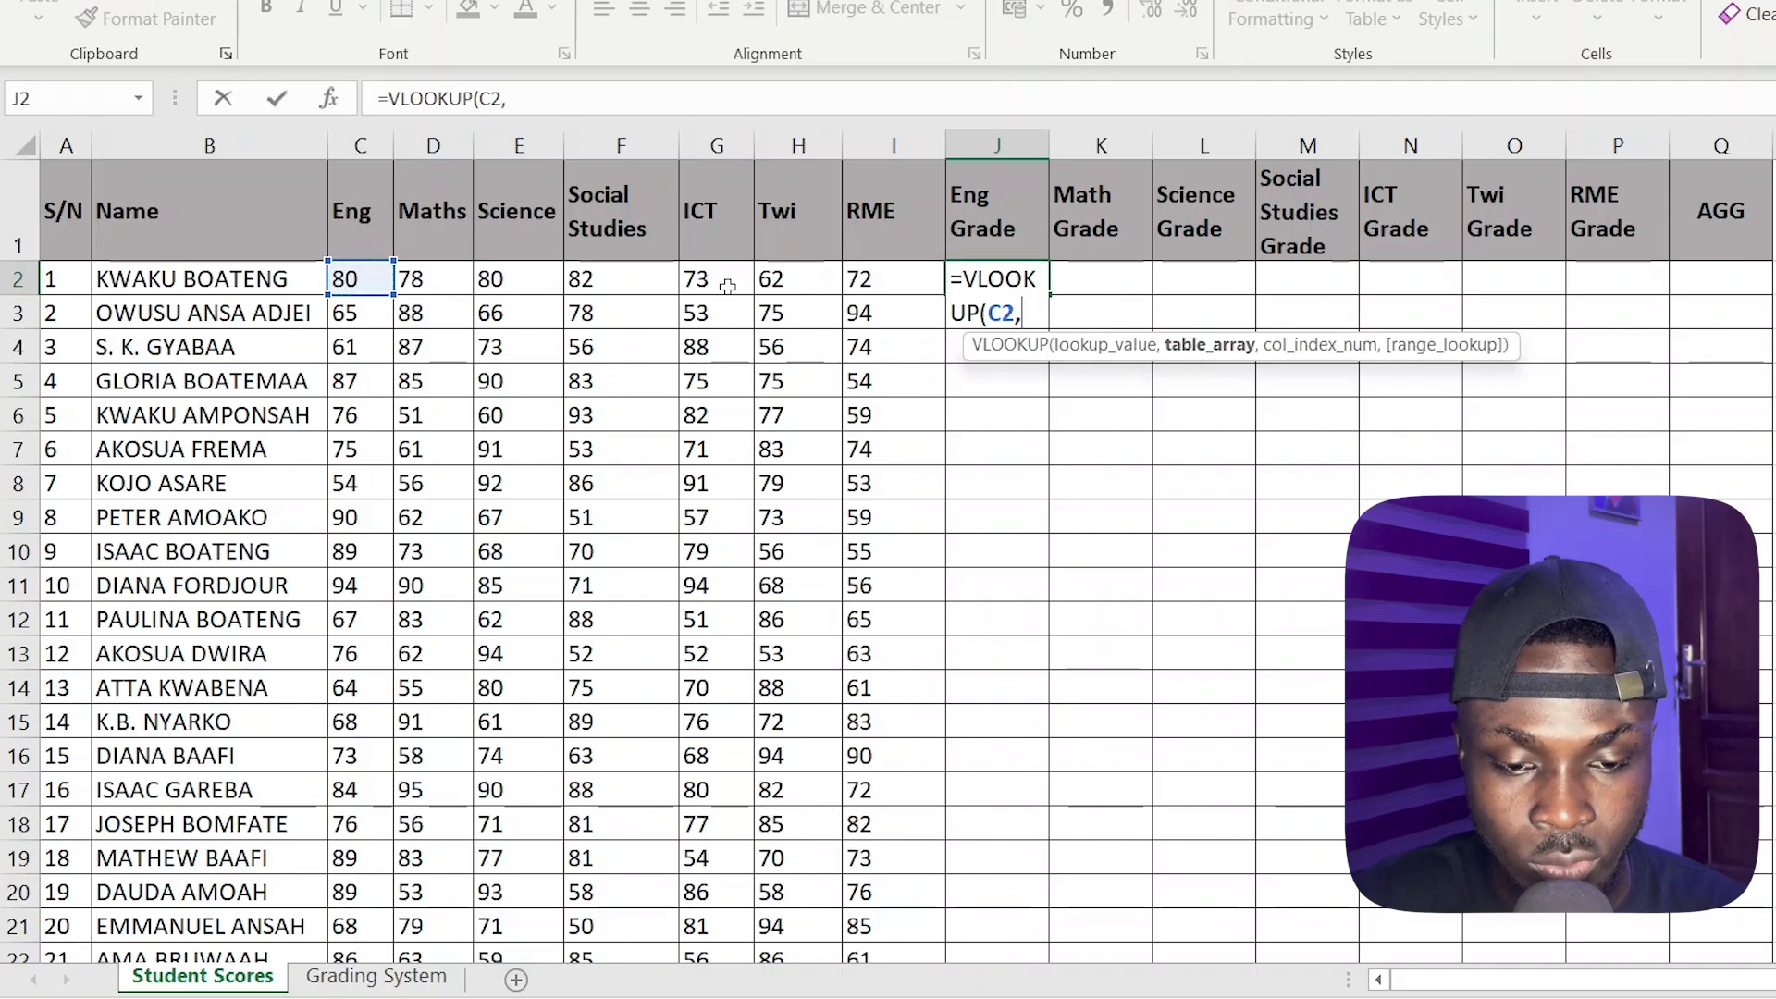
Set the VLOOKUP table array to the absolute range $A$1:$B$10 on the Grading System sheet
{"action": "left_click", "coordinate": [376, 976]}
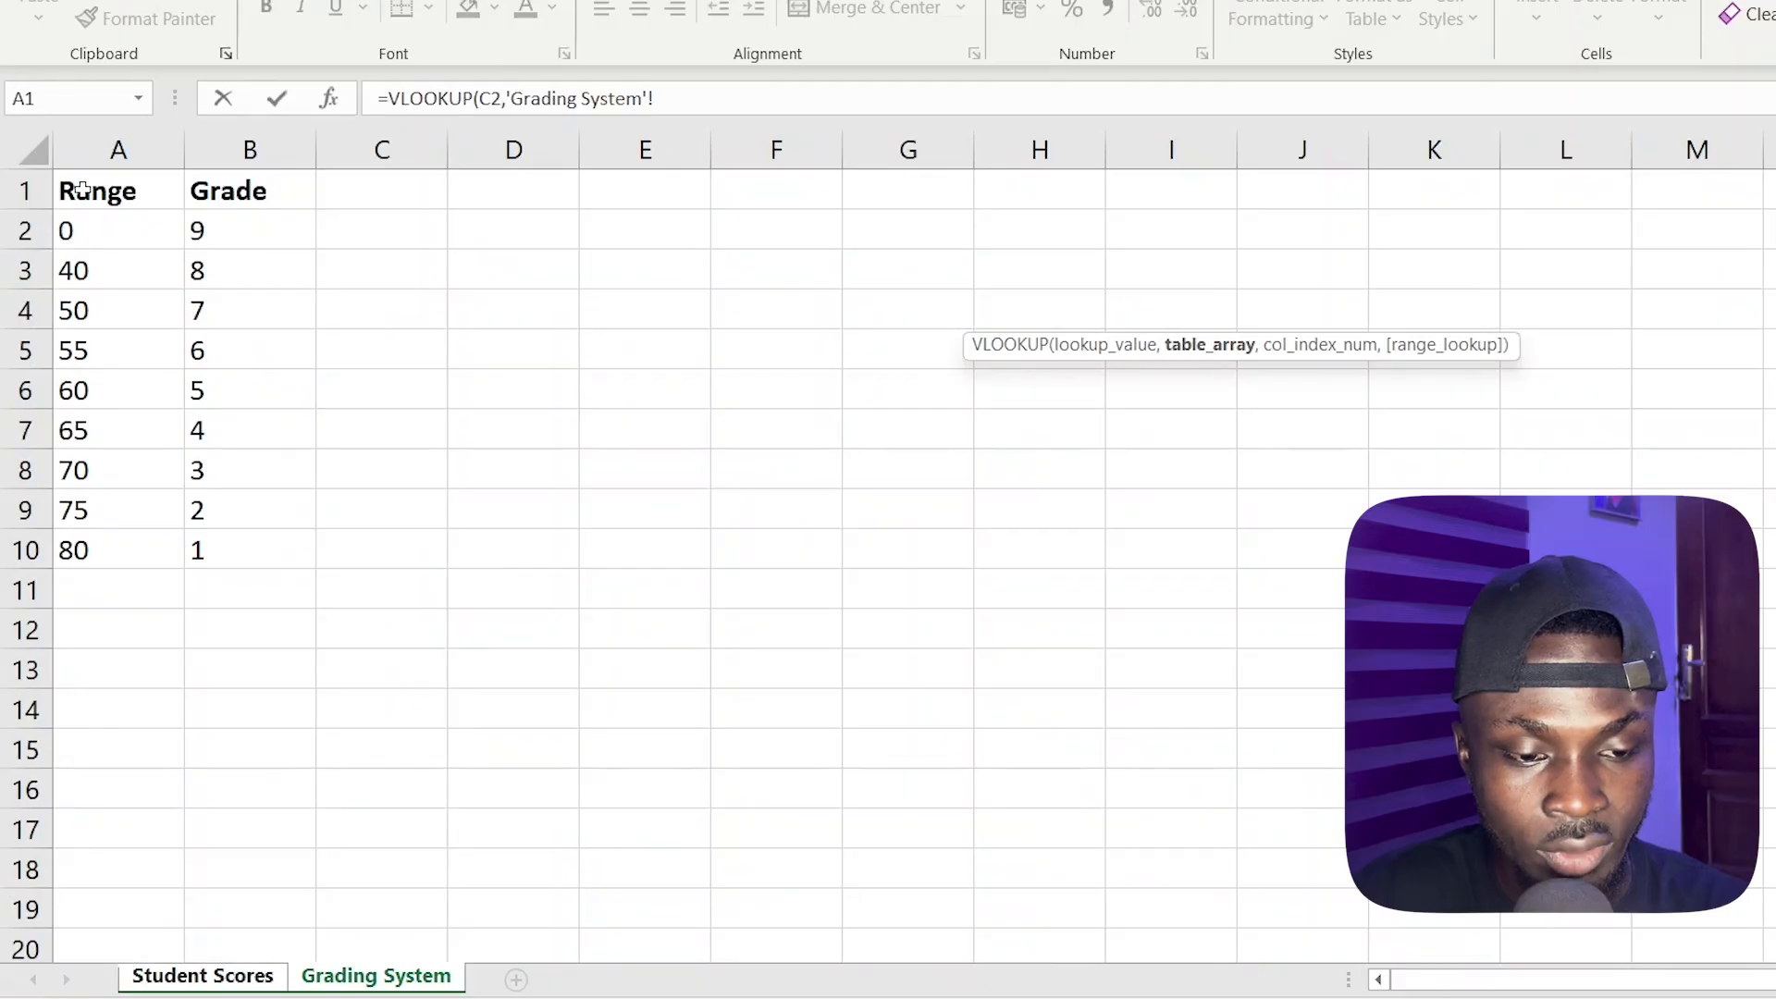
{"action": "left_click_drag", "start_coordinate": [81, 190], "coordinate": [239, 543]}
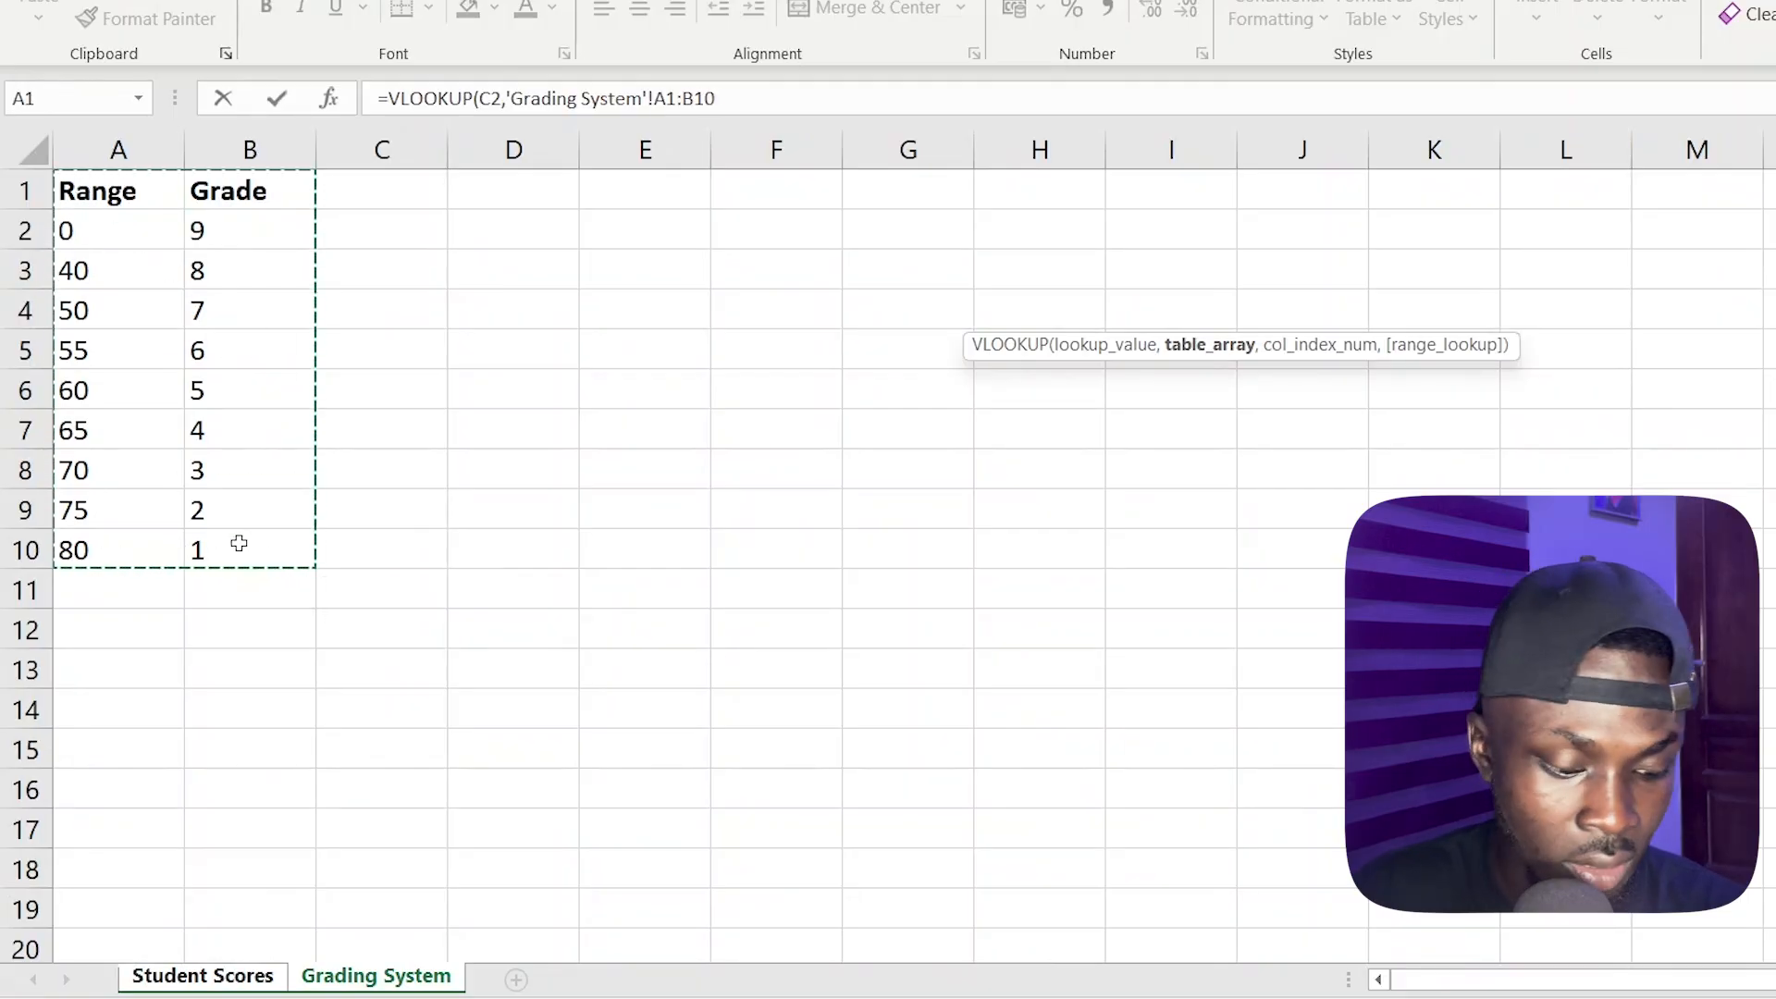
{"action": "key", "text": "F4"}
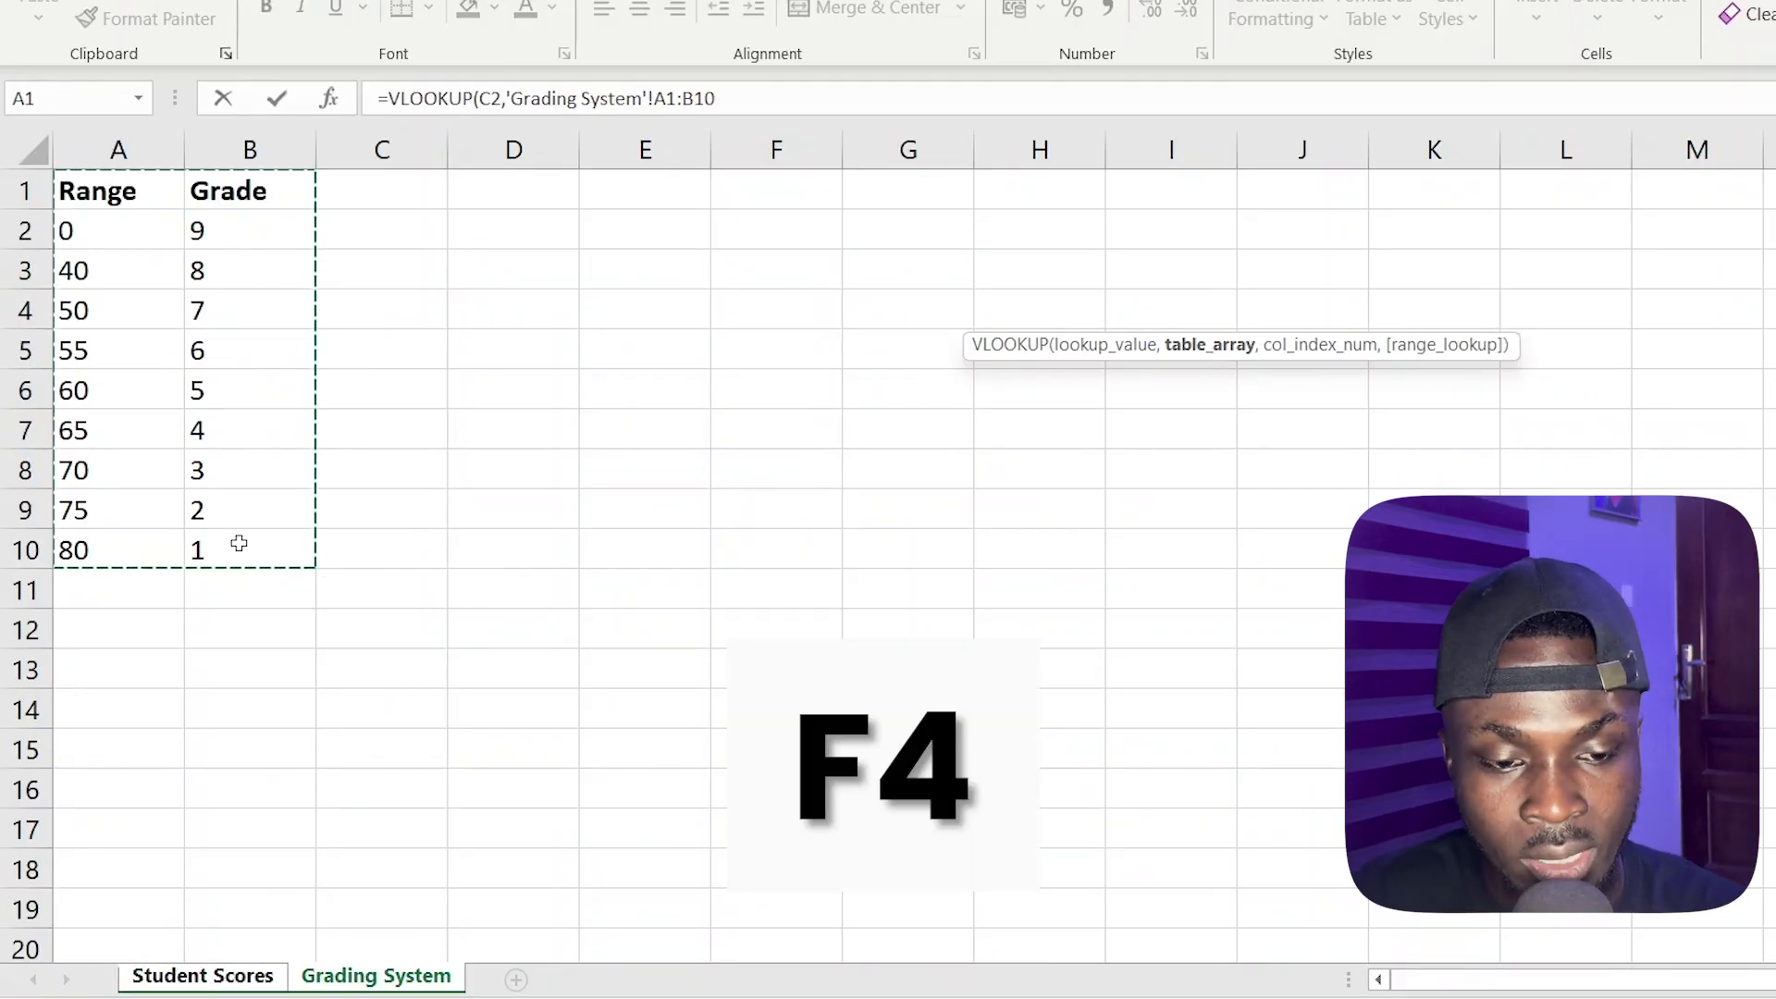
{"action": "key", "text": "F4"}
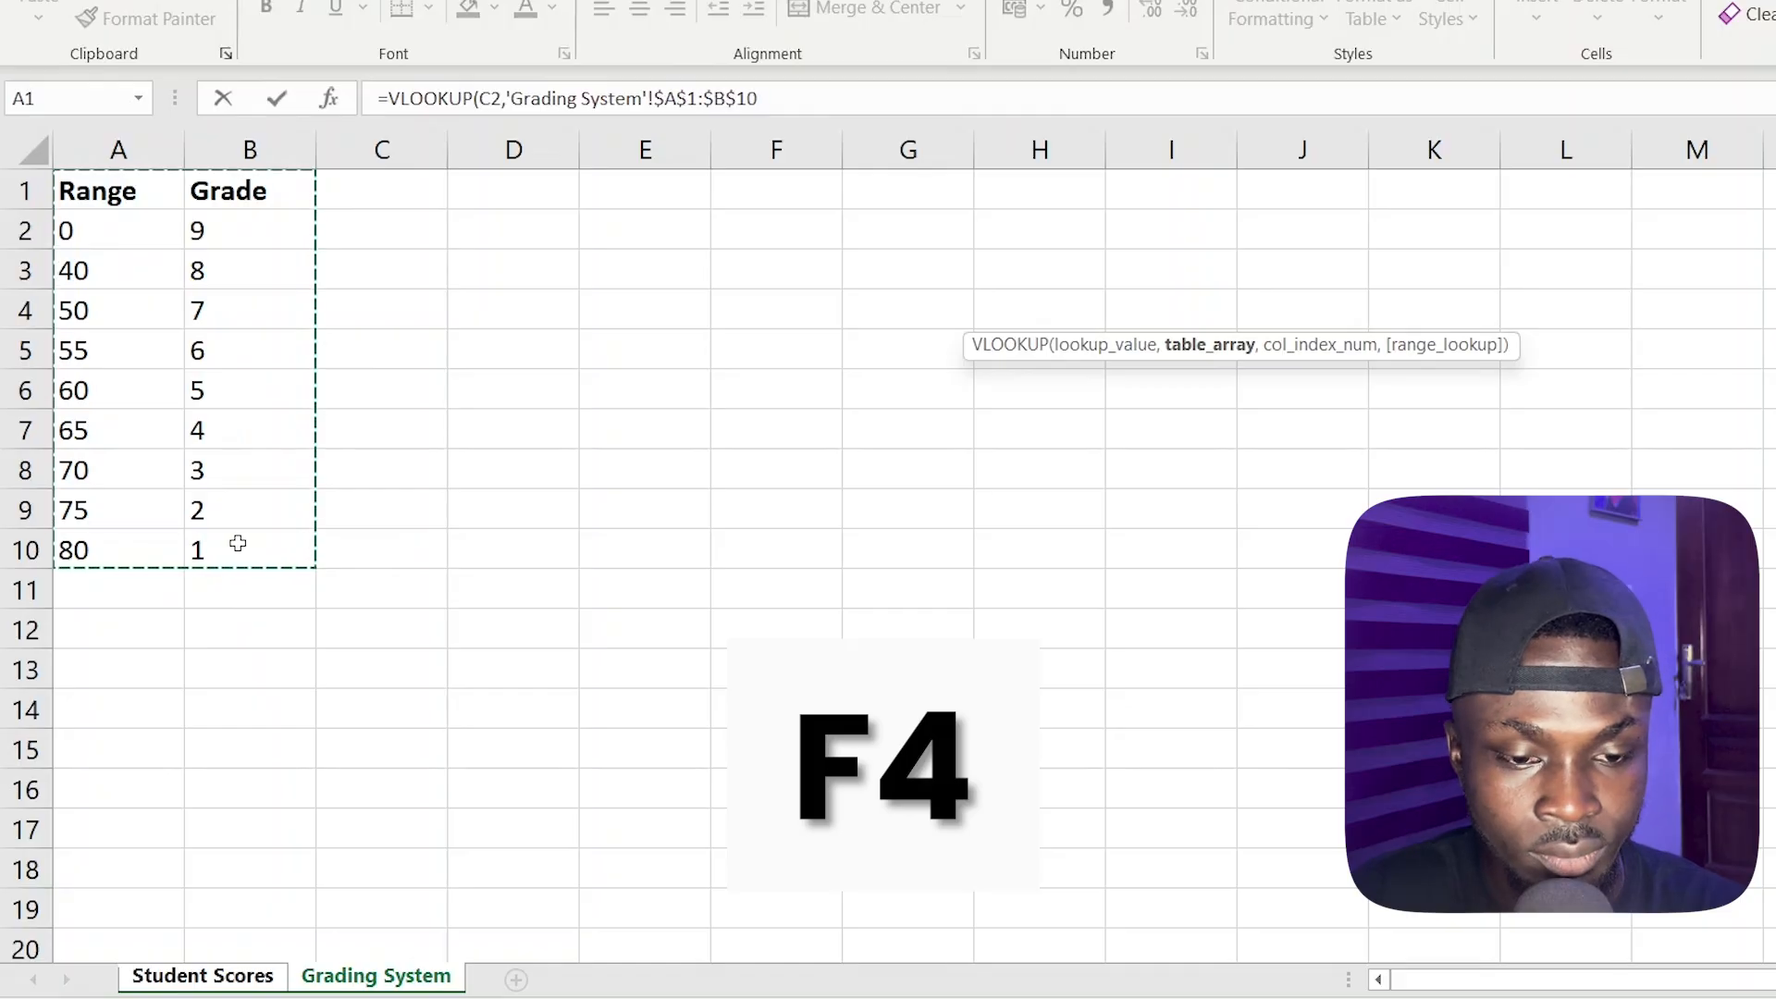
Complete the VLOOKUP formula with column index 2 and approximate match TRUE, and enter it in J2
{"action": "type", "text": ",2"}
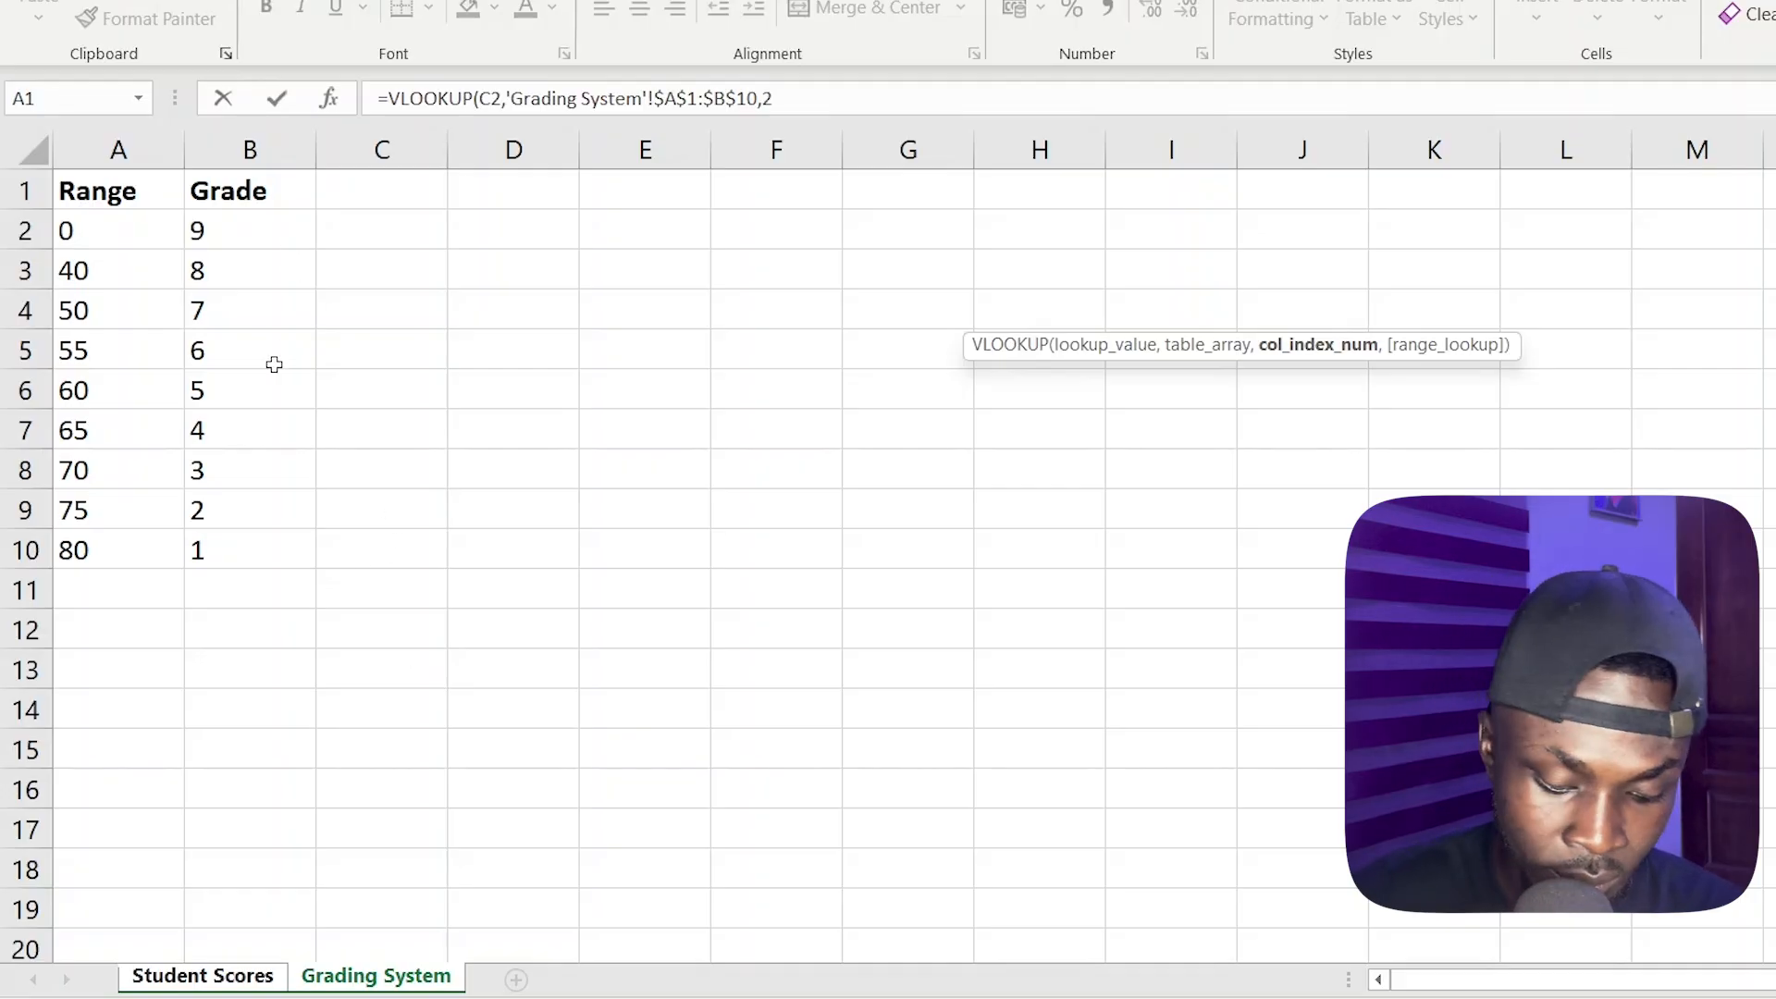
{"action": "type", "text": ","}
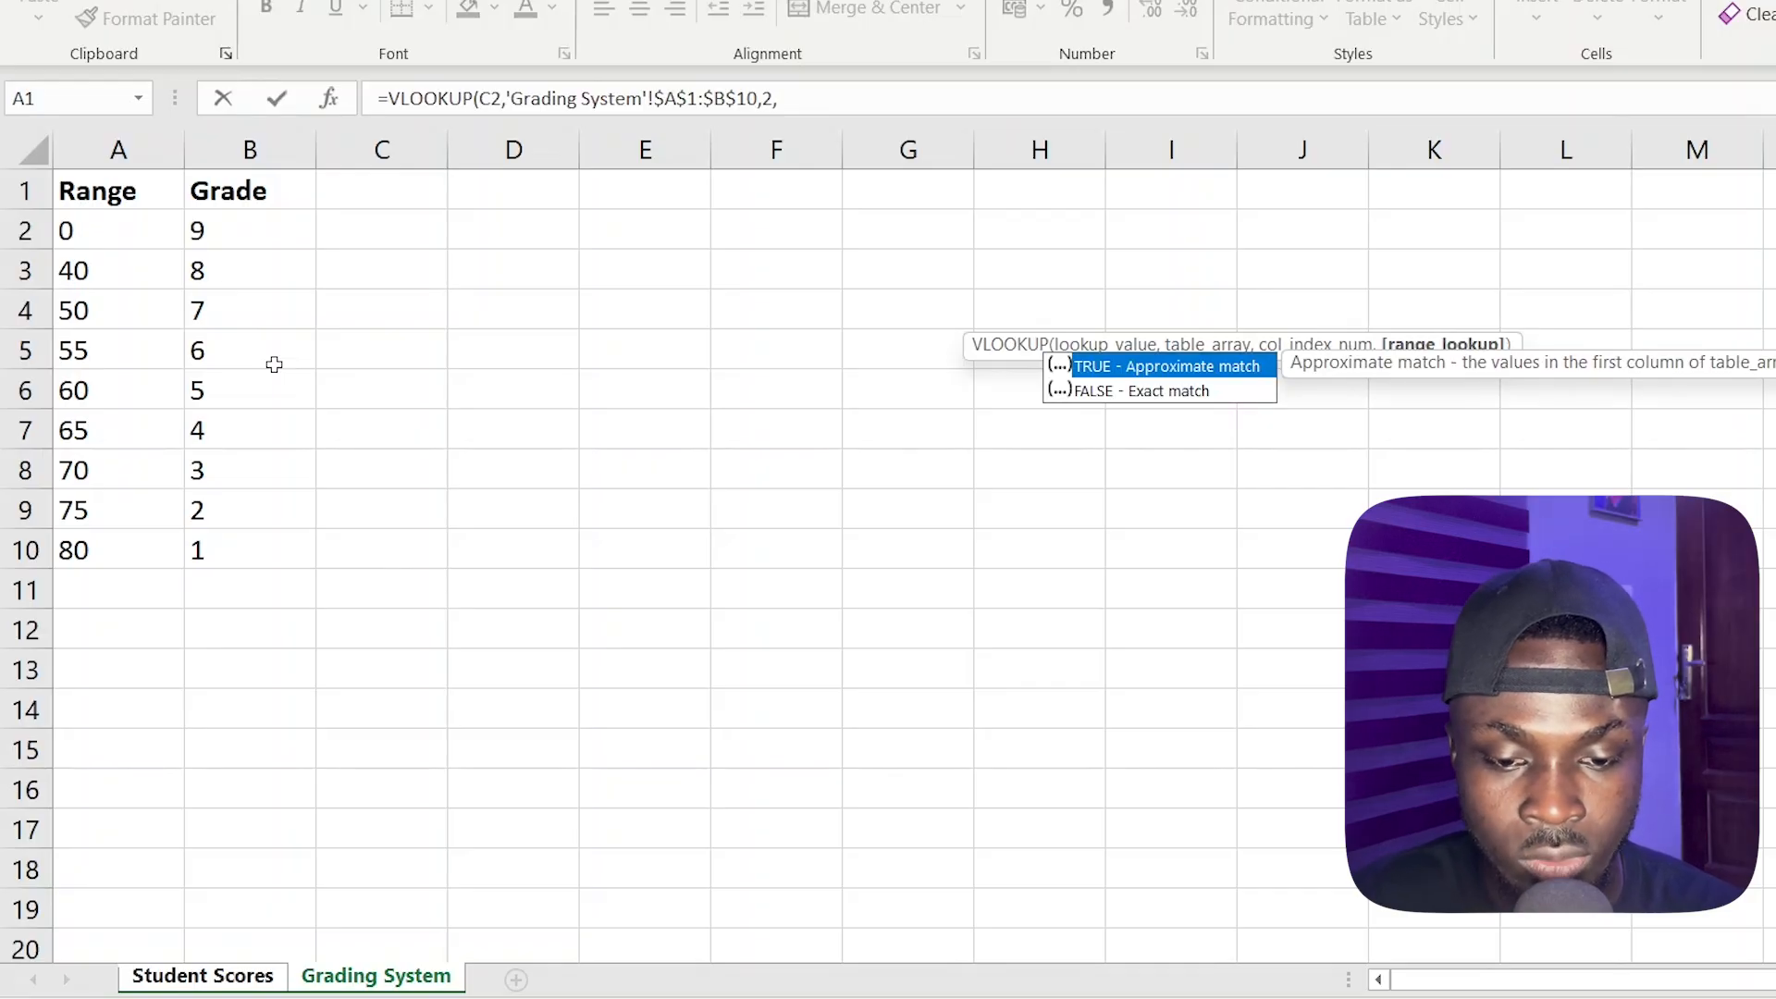
{"action": "key", "text": "Tab"}
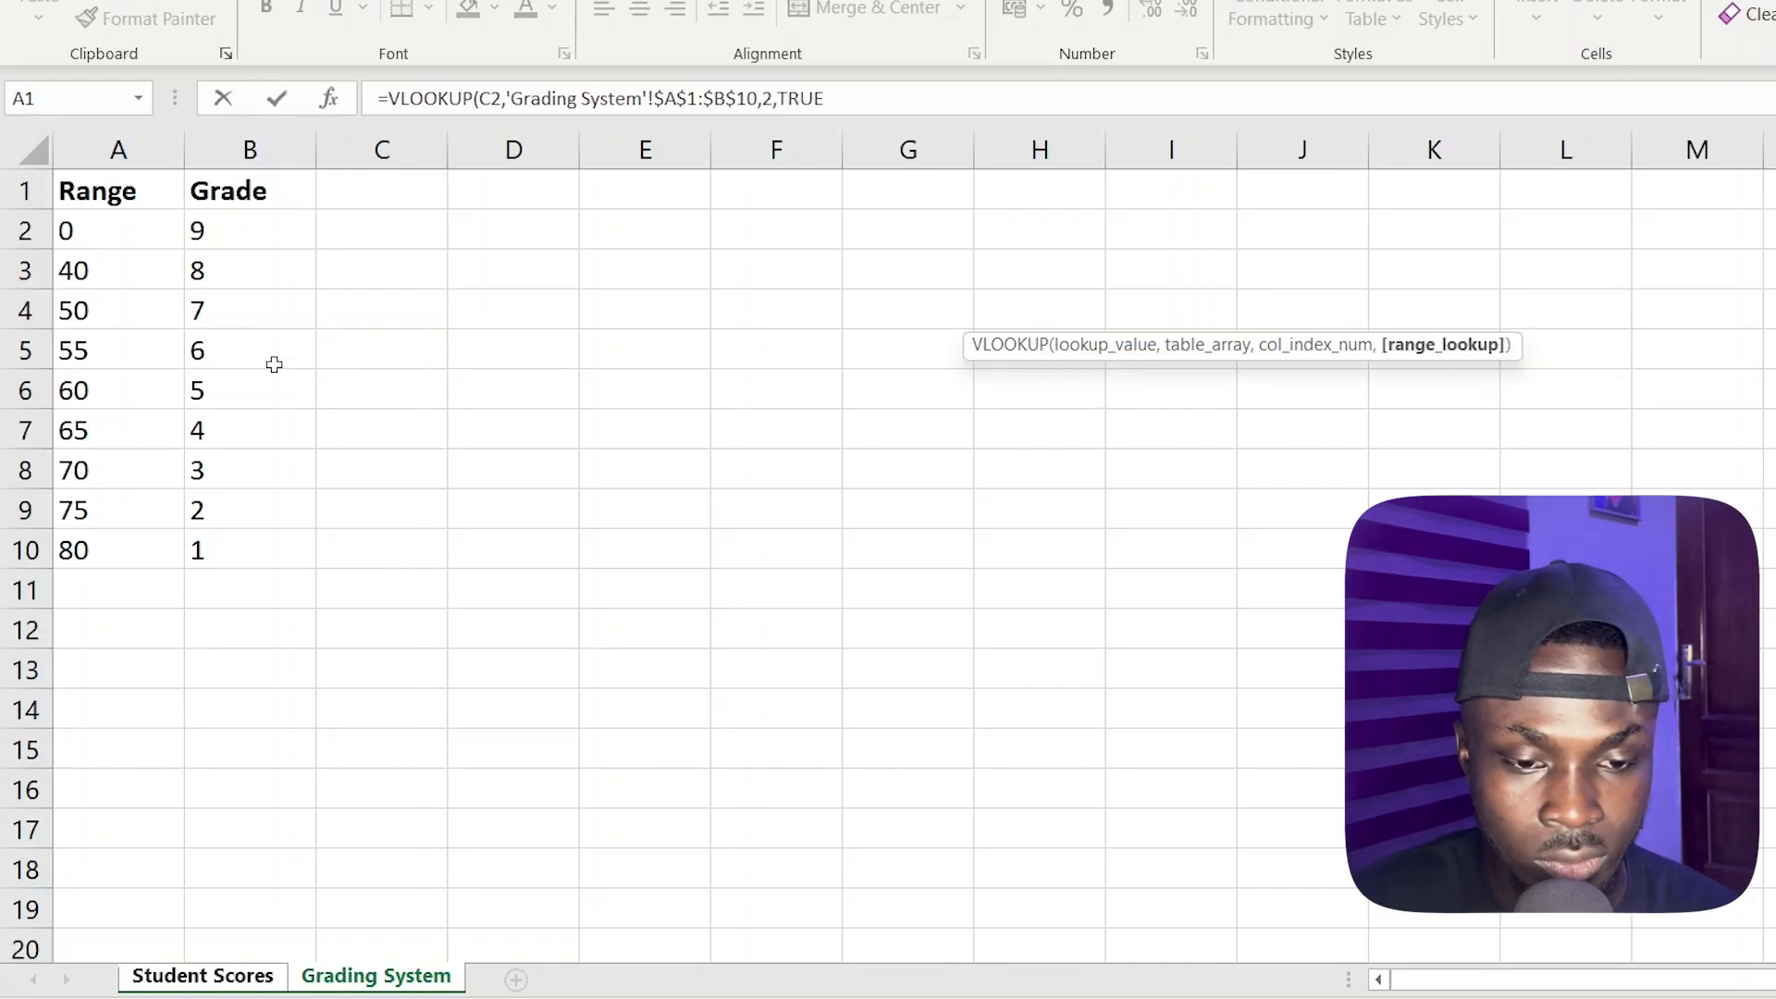
{"action": "type", "text": ")"}
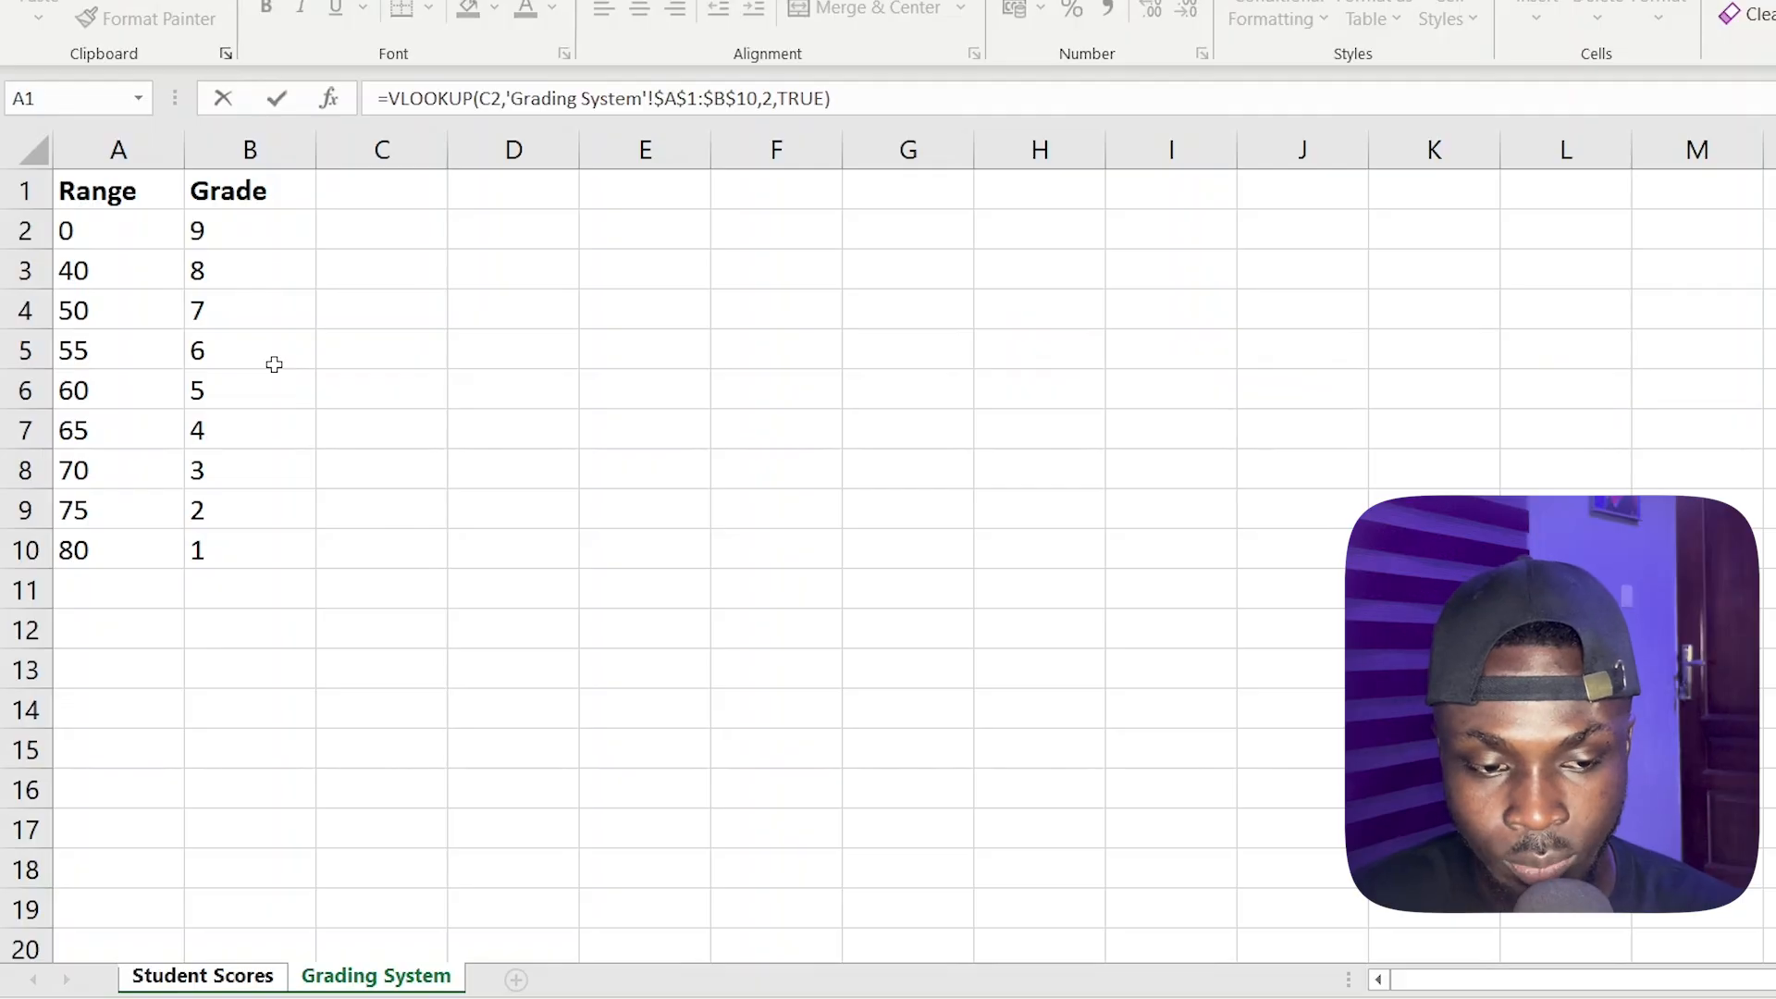
{"action": "key", "text": "Return"}
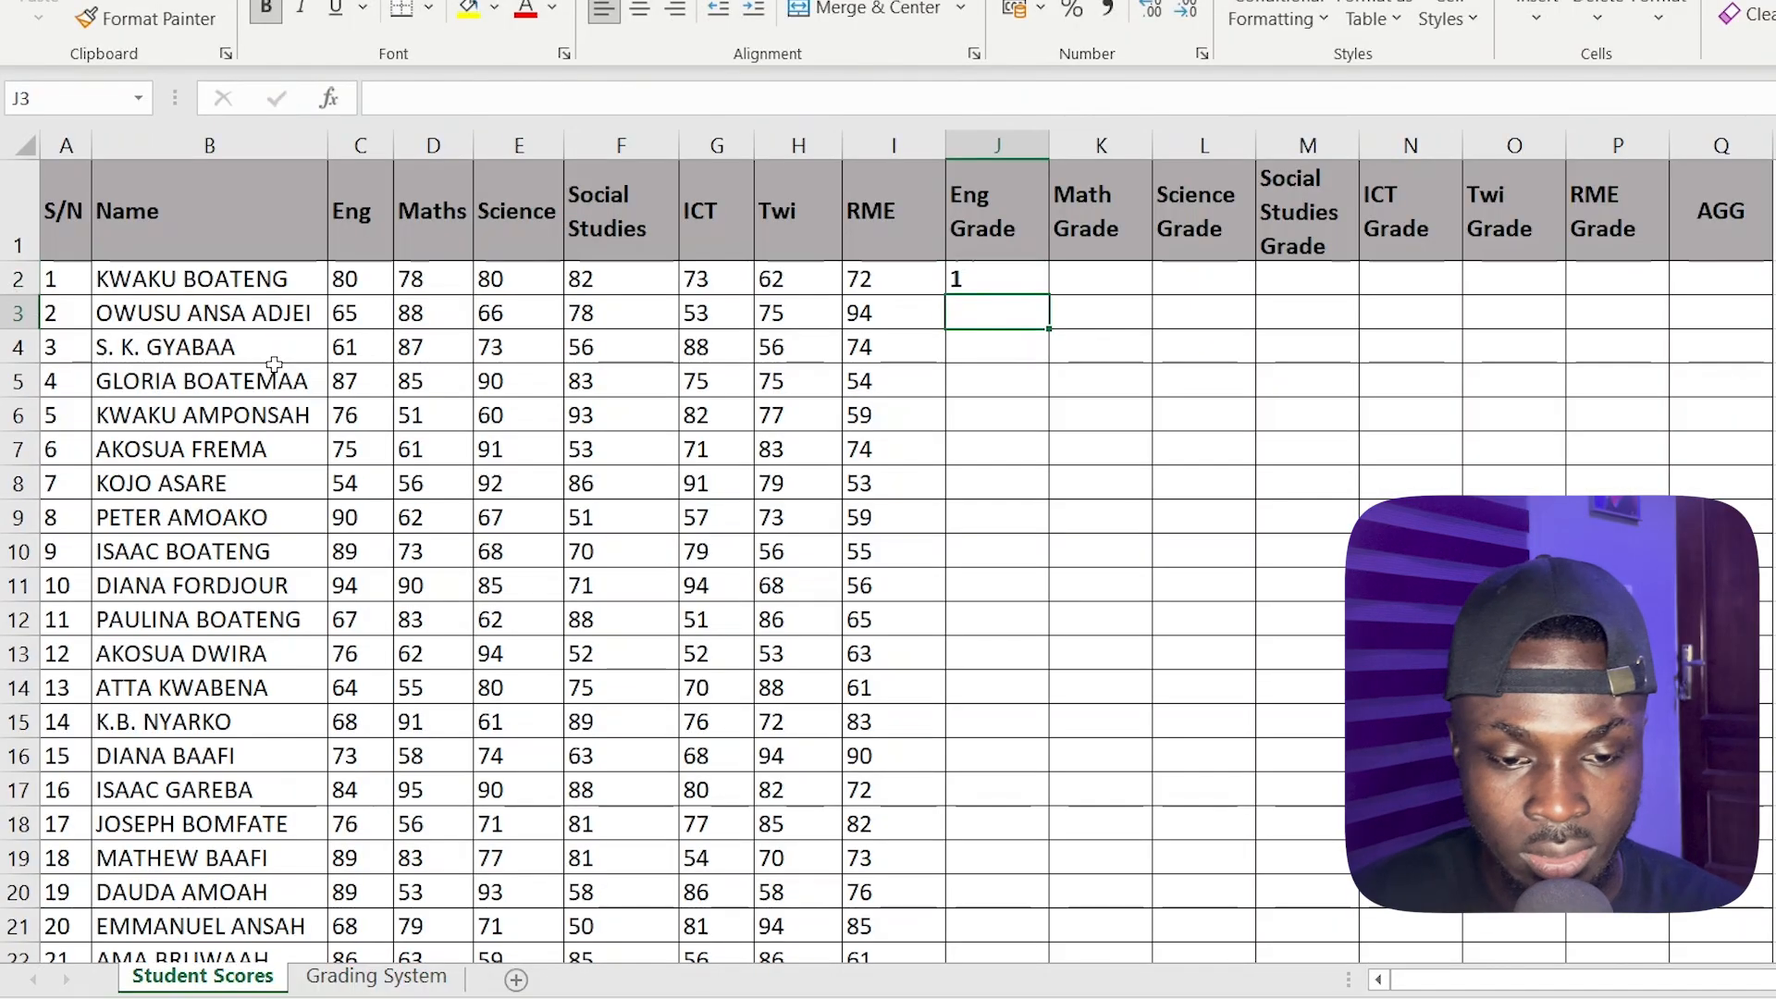
Fill the Eng Grade formula from J2 down to J27 and check the filled column
{"action": "left_click", "coordinate": [1010, 289]}
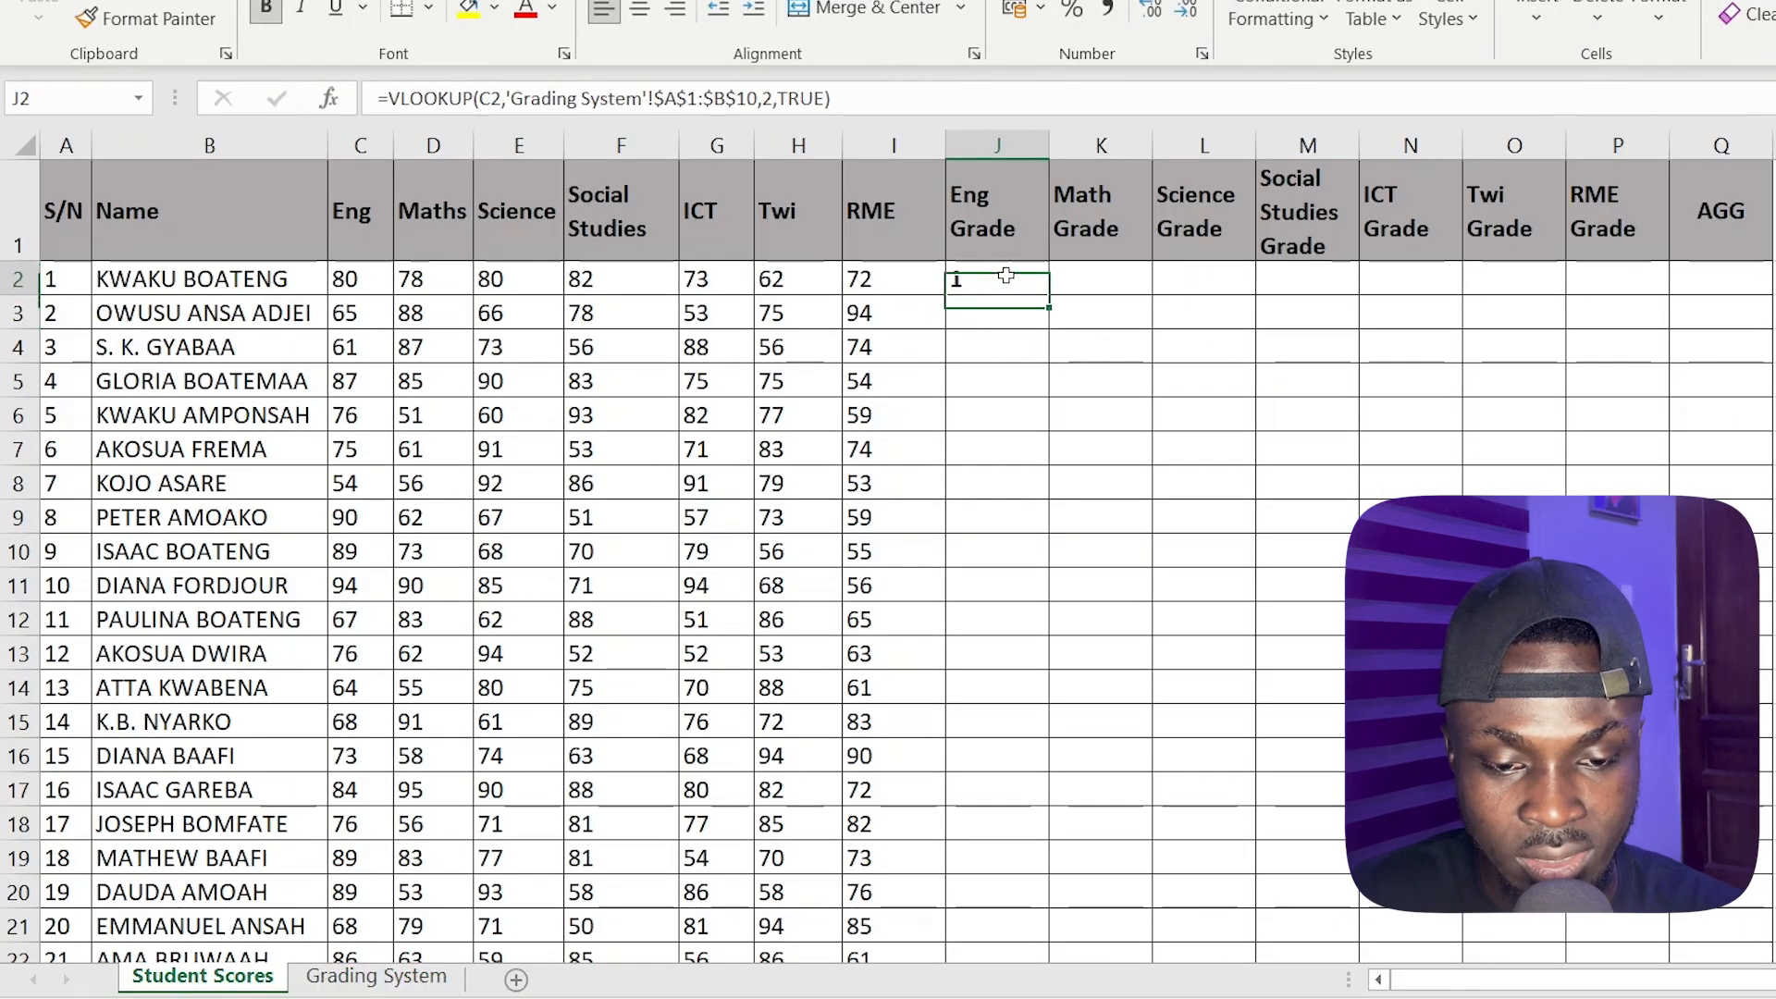
{"action": "double_click", "coordinate": [1051, 300]}
{"action": "scroll", "coordinate": [1008, 577], "scroll_direction": "down", "scroll_amount": 5}
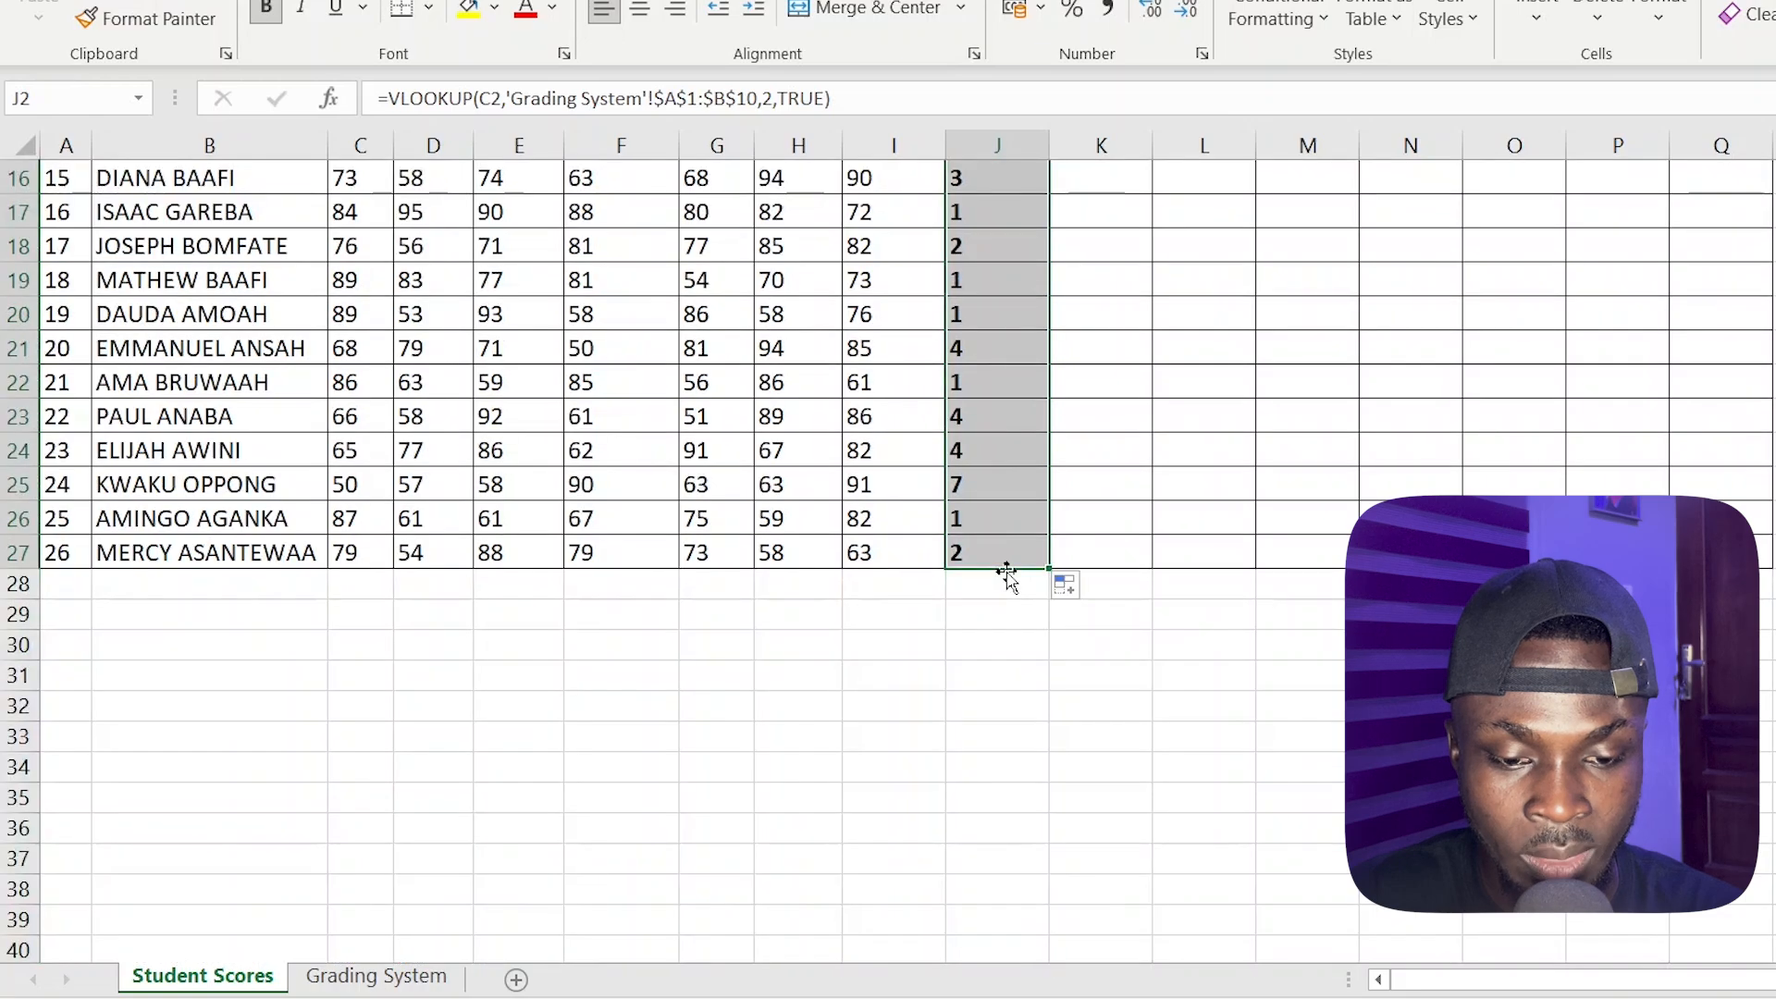
{"action": "scroll", "coordinate": [1008, 567], "scroll_direction": "up", "scroll_amount": 5}
{"action": "scroll", "coordinate": [979, 414], "scroll_direction": "down", "scroll_amount": 4}
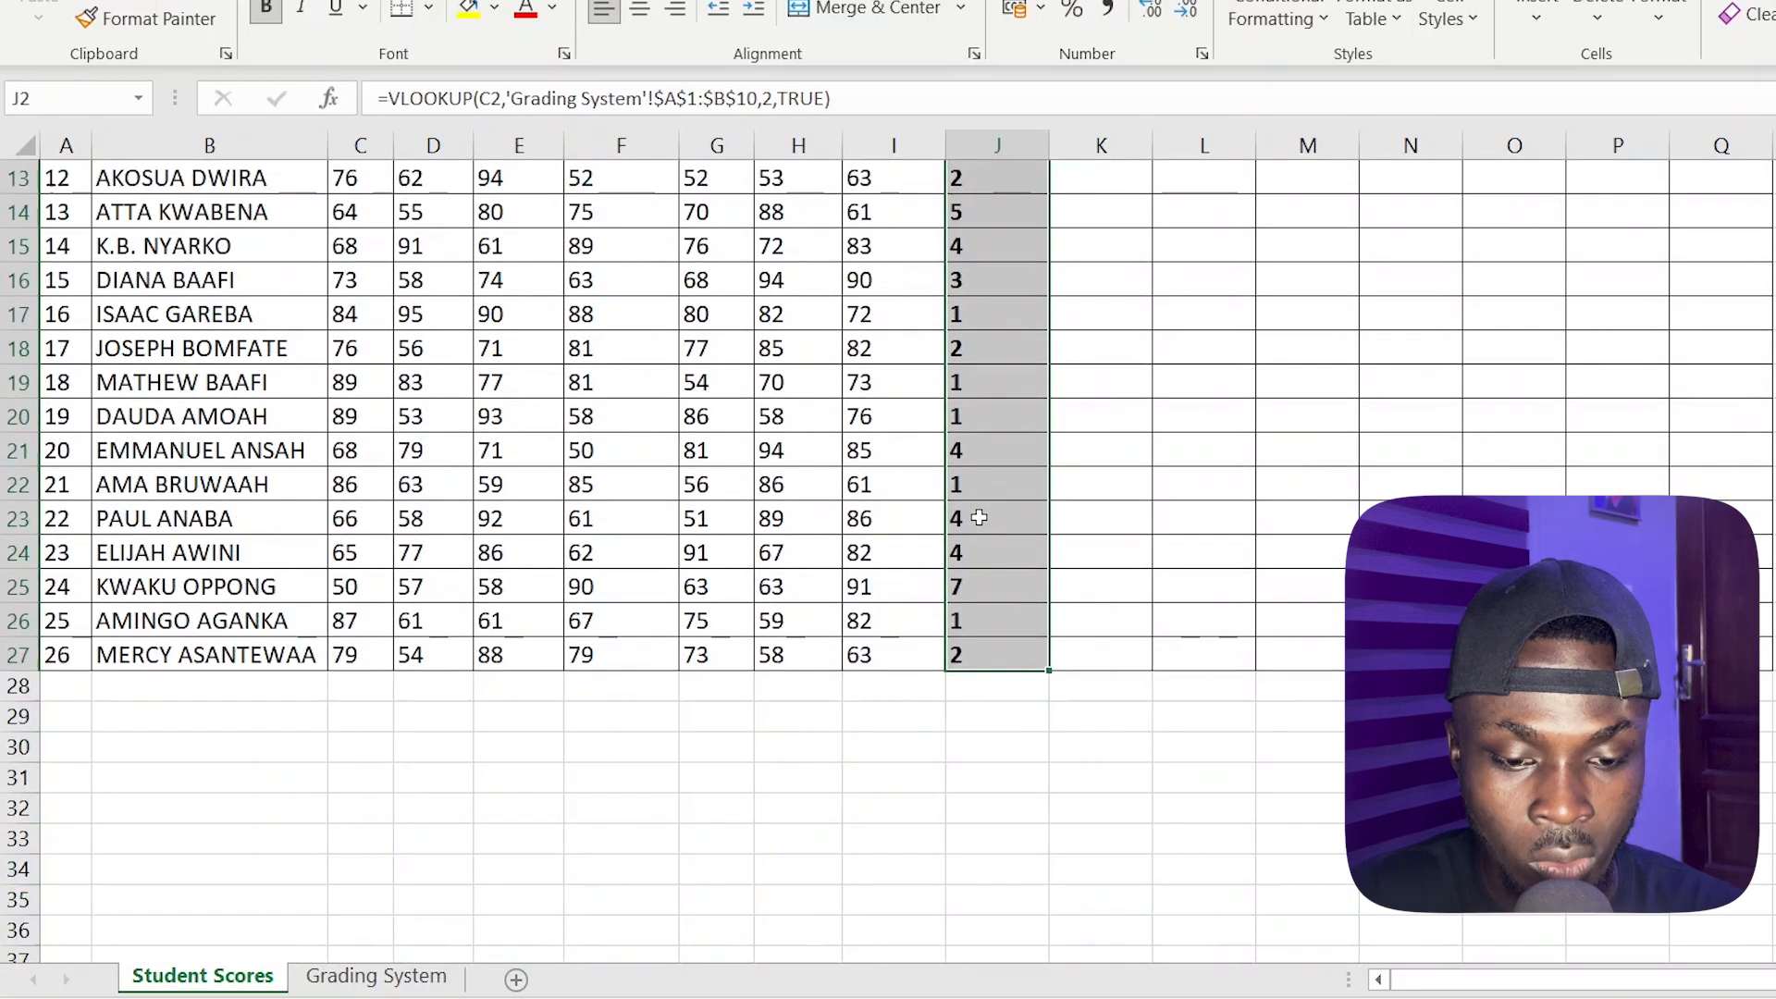
{"action": "scroll", "coordinate": [980, 546], "scroll_direction": "up", "scroll_amount": 4}
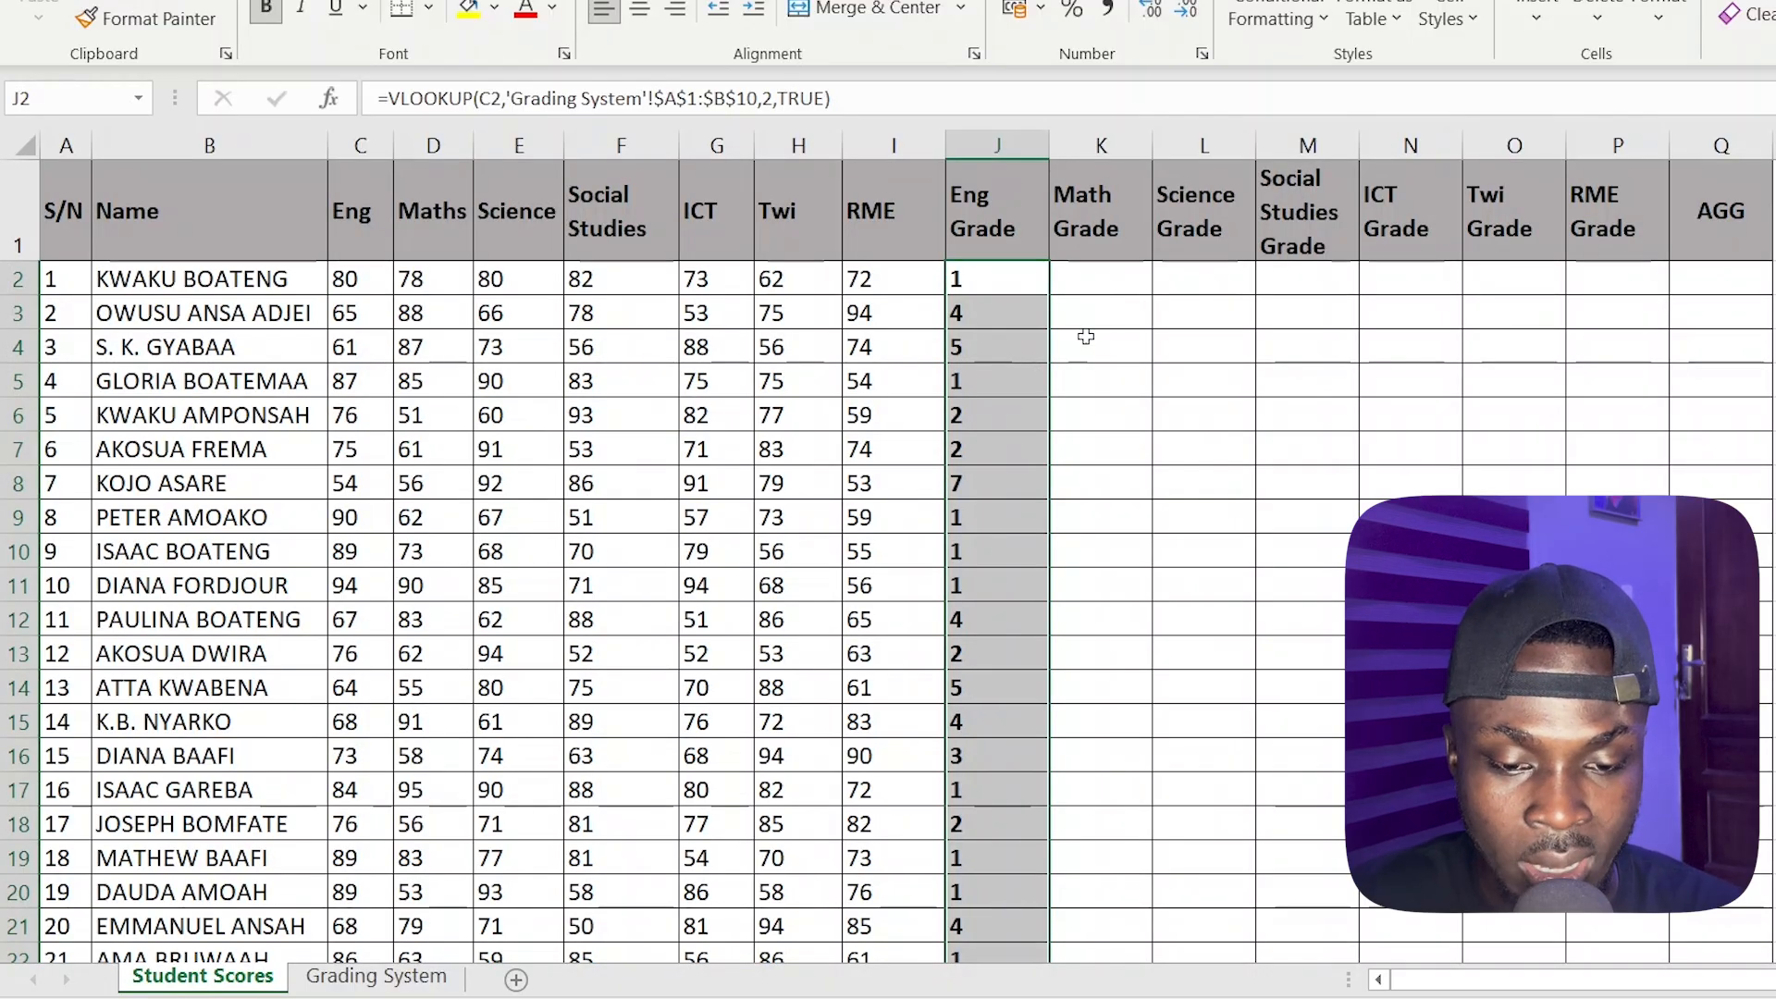
Copy the full VLOOKUP formula text from J2 into the Math Grade cell K2, leaving J2 unchanged
{"action": "left_click", "coordinate": [1131, 270]}
{"action": "double_click", "coordinate": [1012, 268]}
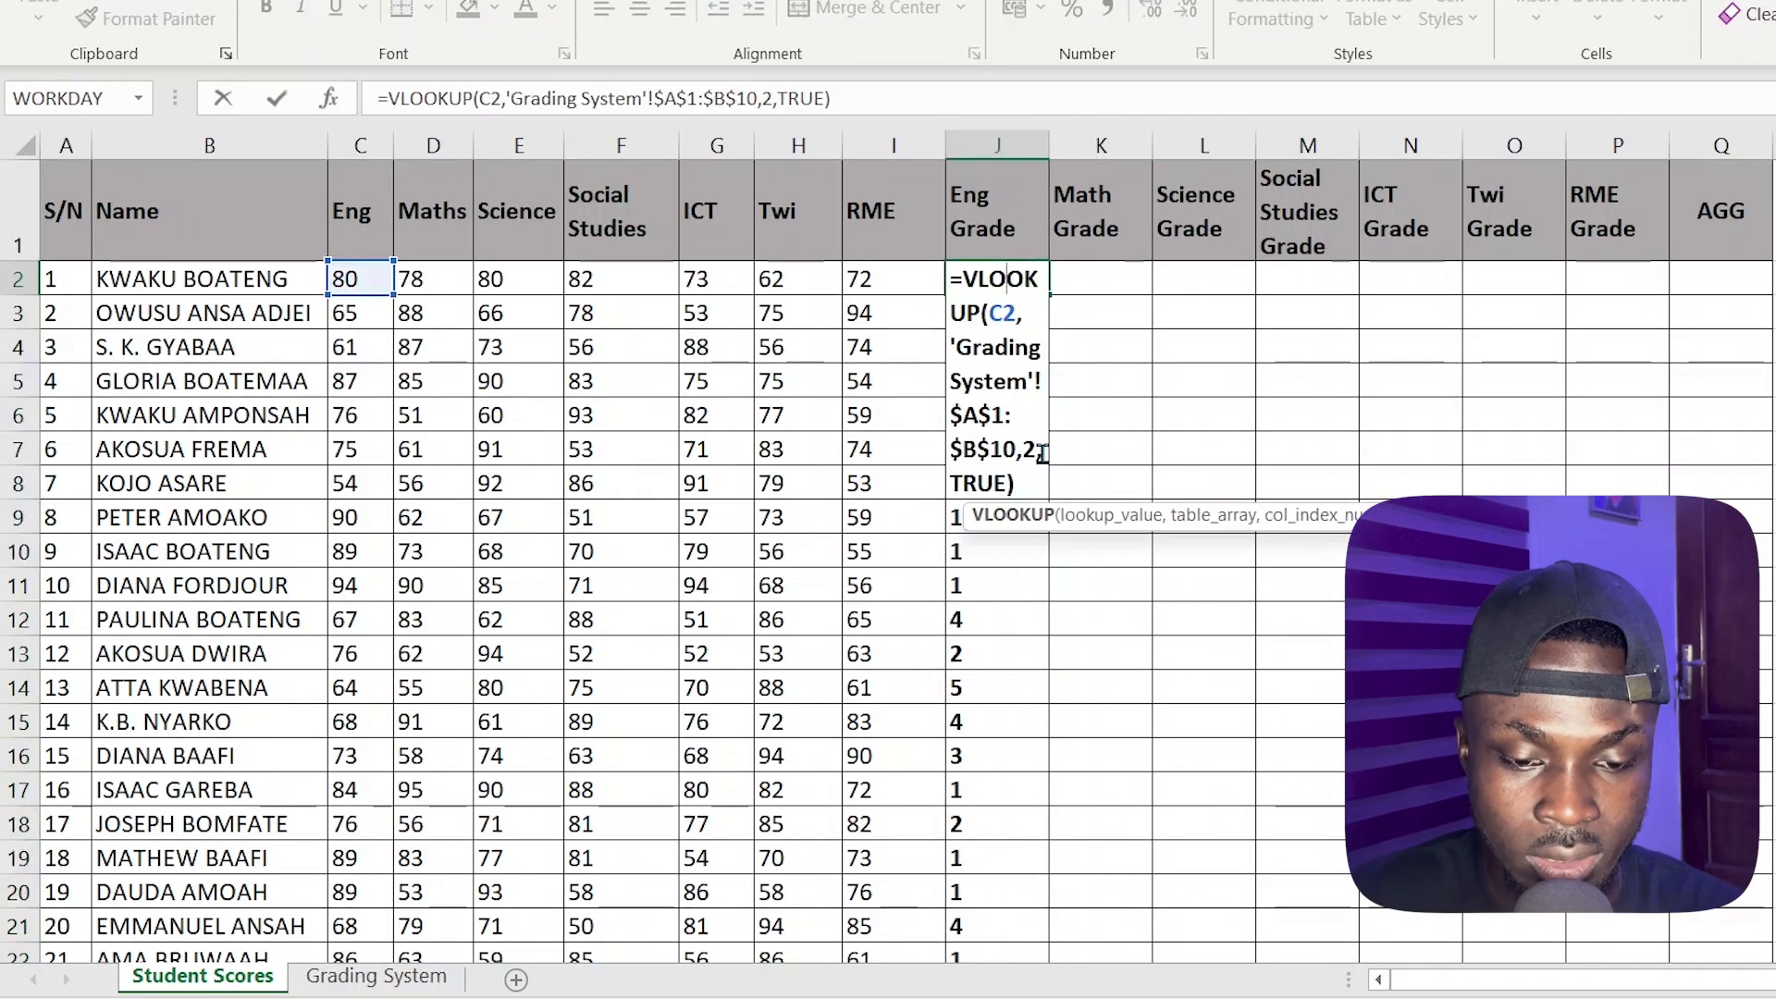
{"action": "left_click_drag", "start_coordinate": [1011, 483], "coordinate": [917, 268]}
{"action": "key", "text": "ctrl+c"}
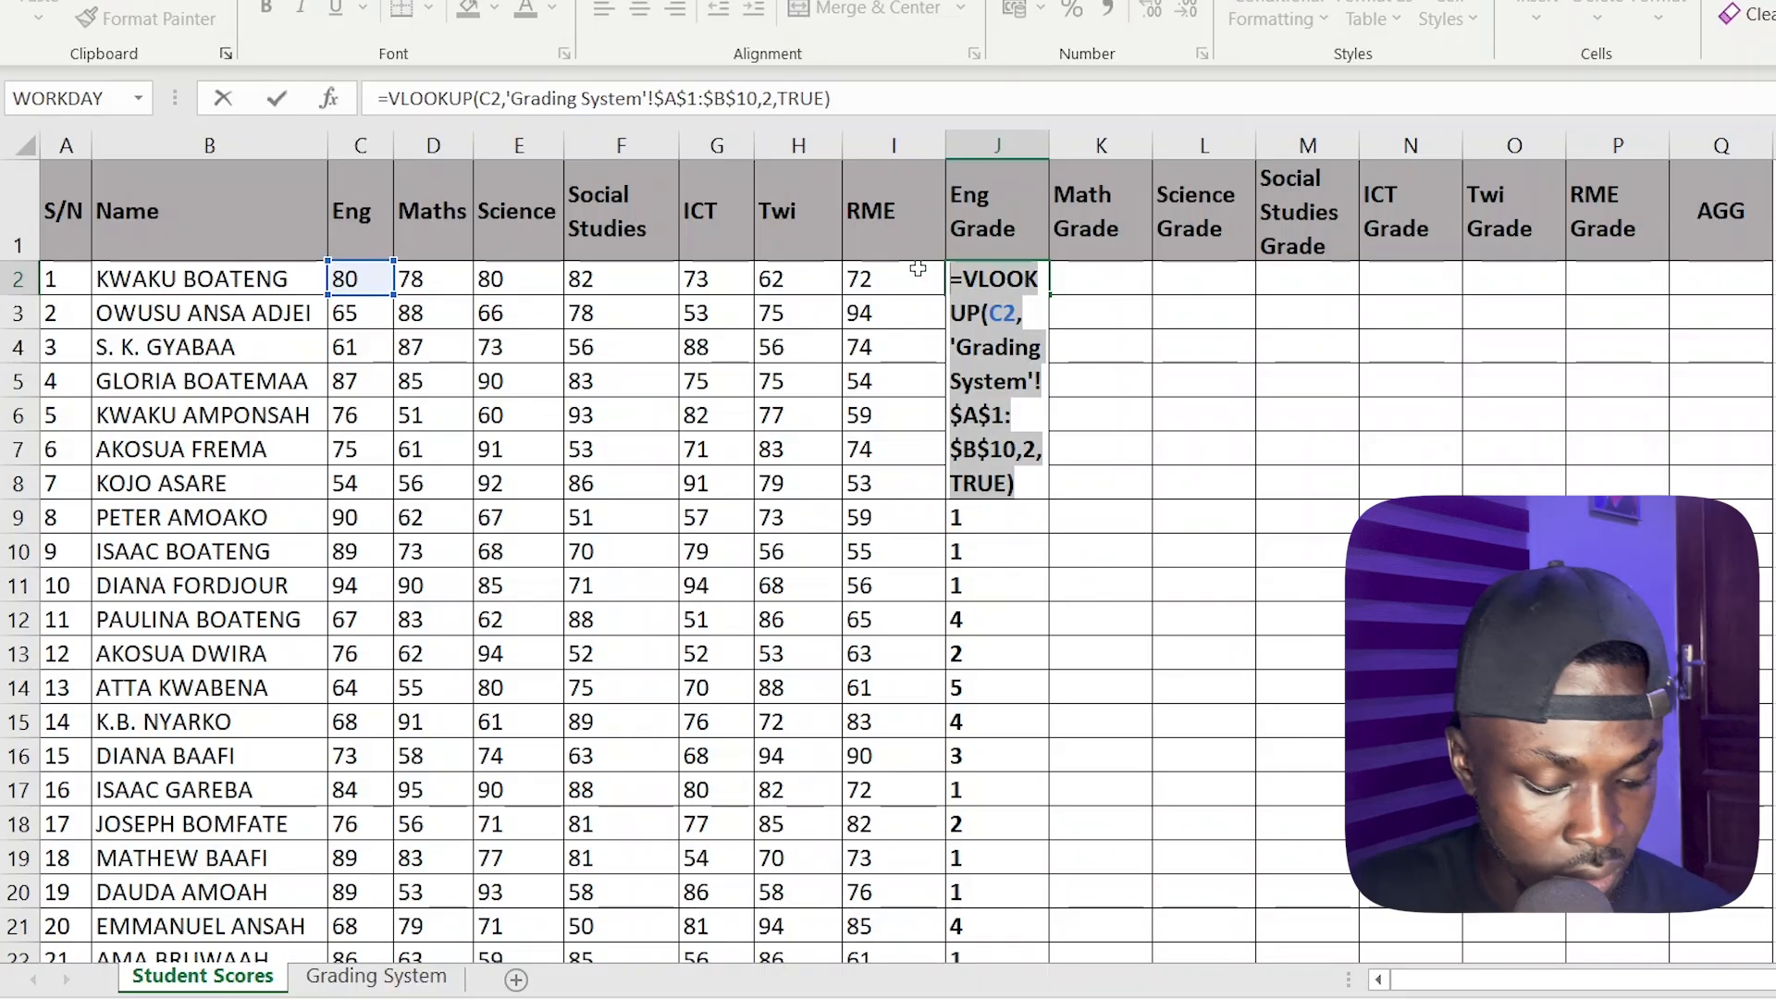
{"action": "type", "text": "="}
{"action": "left_click", "coordinate": [1123, 279]}
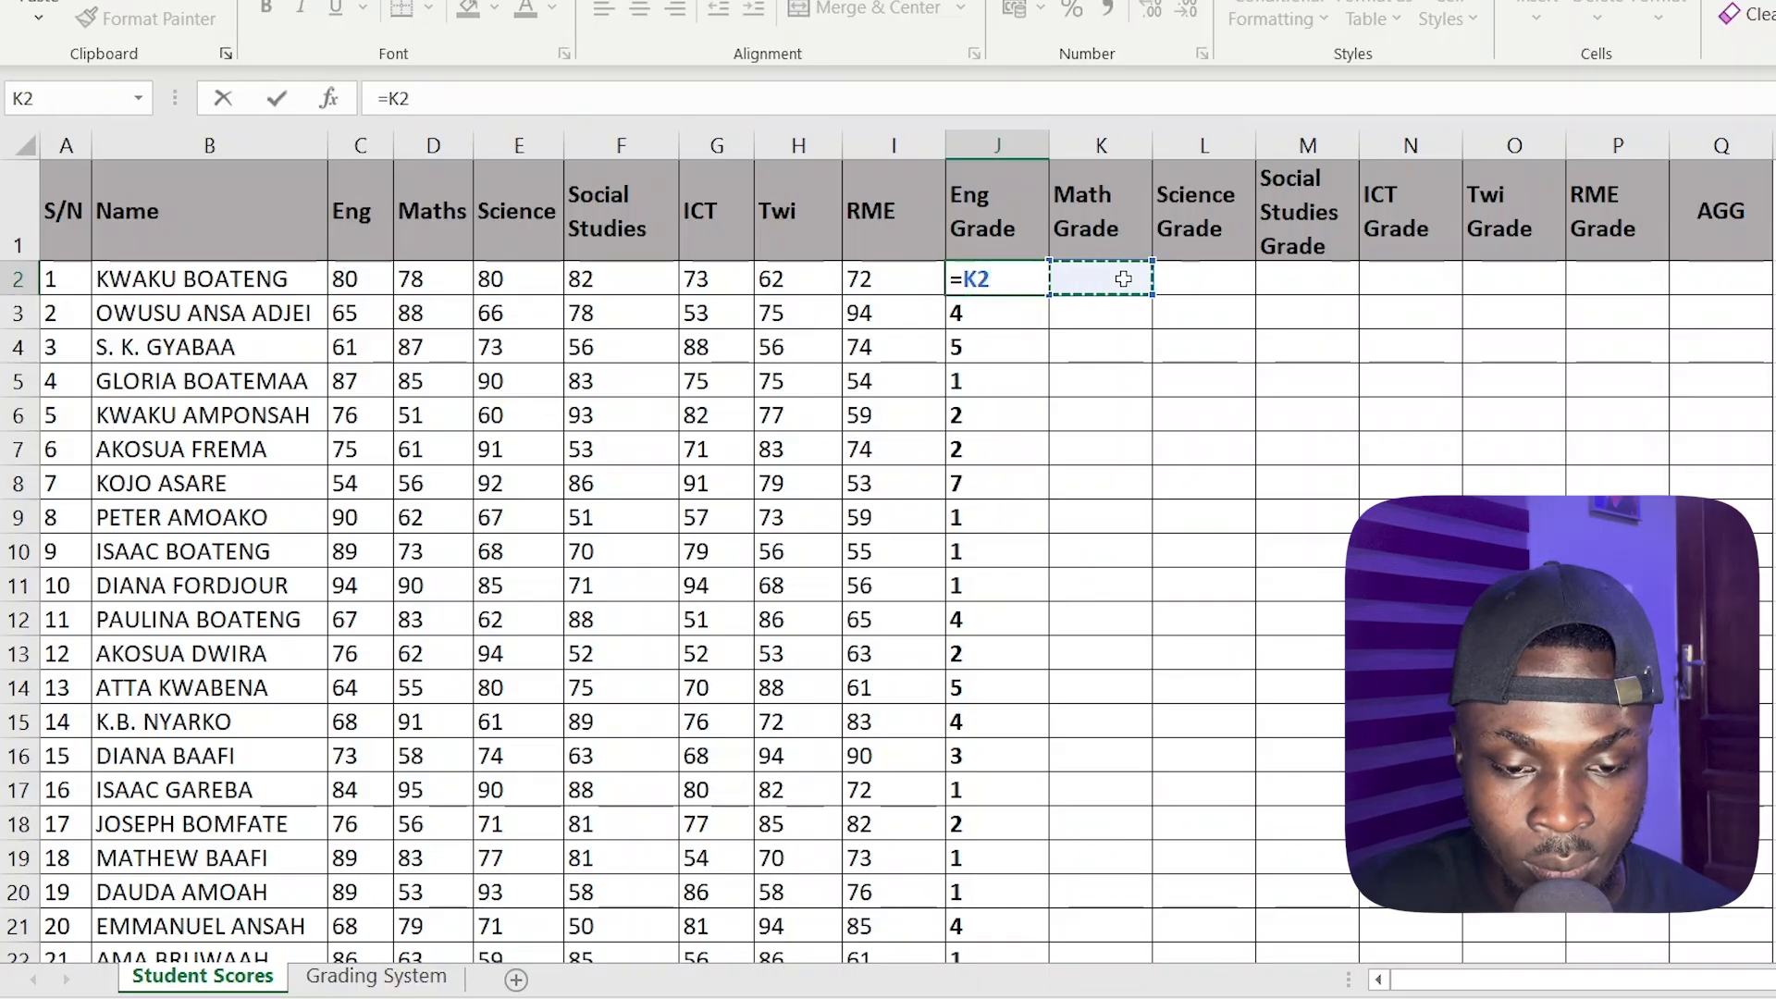
{"action": "key", "text": "Escape"}
{"action": "left_click", "coordinate": [1114, 278]}
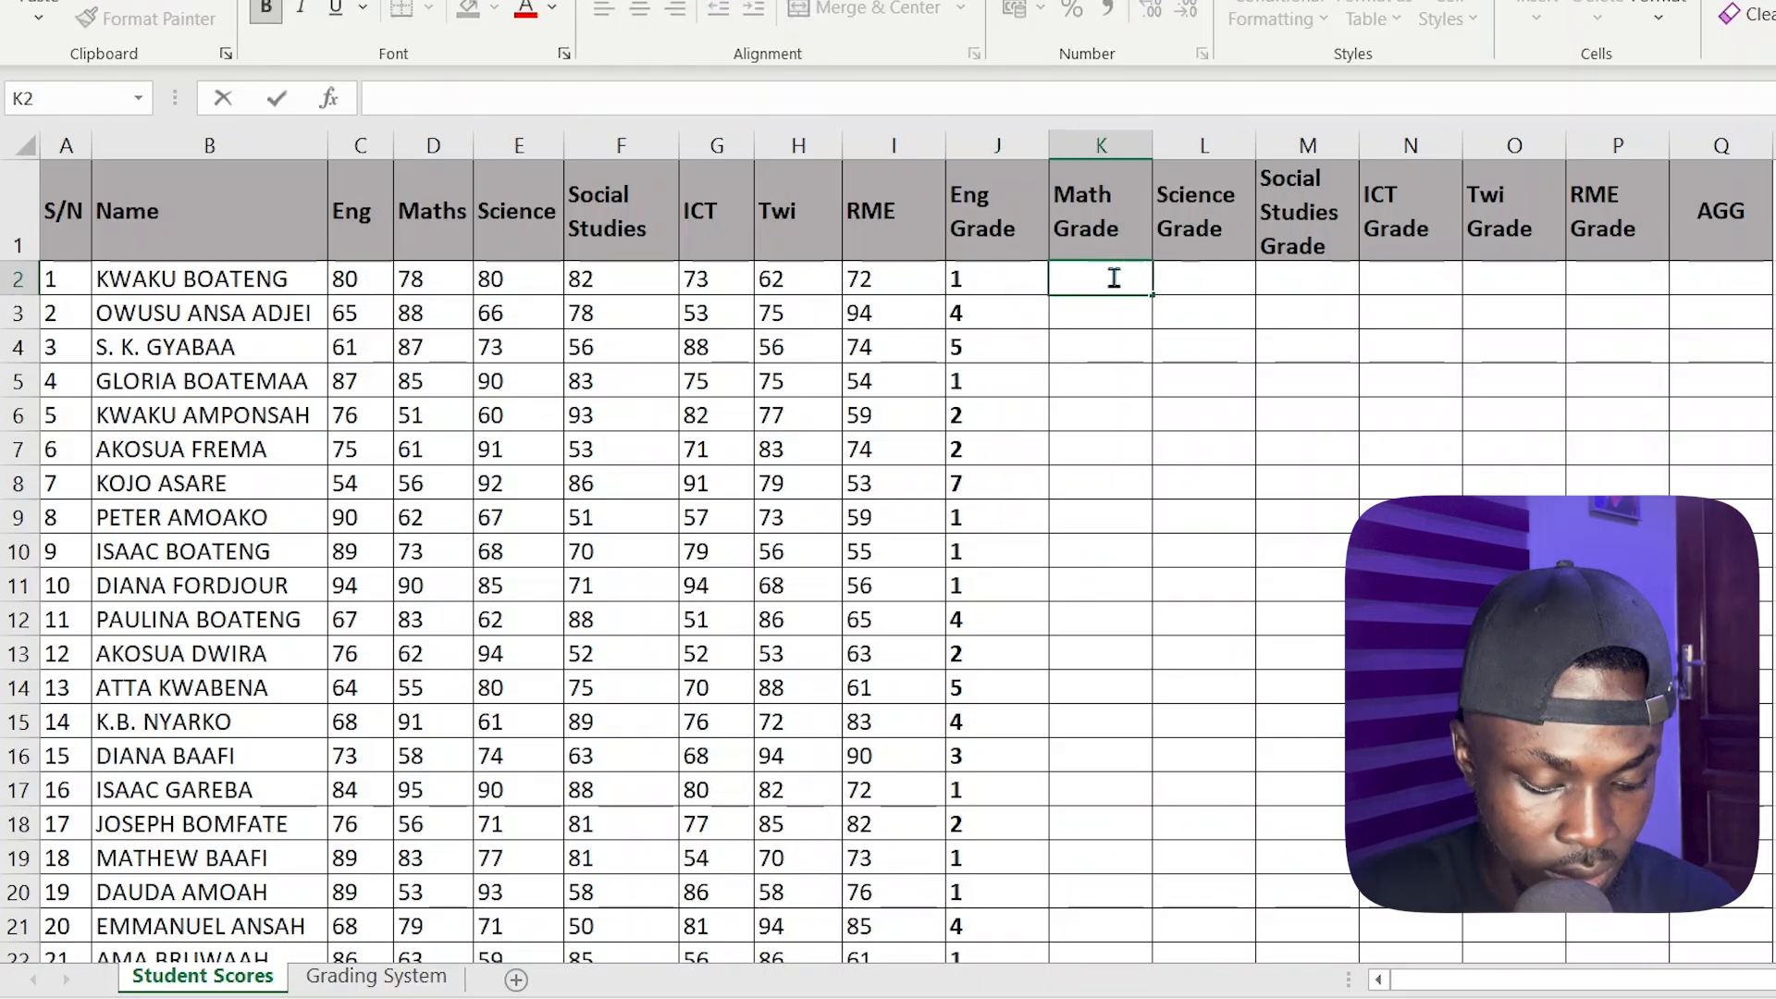
{"action": "double_click", "coordinate": [1115, 277]}
{"action": "key", "text": "ctrl+v"}
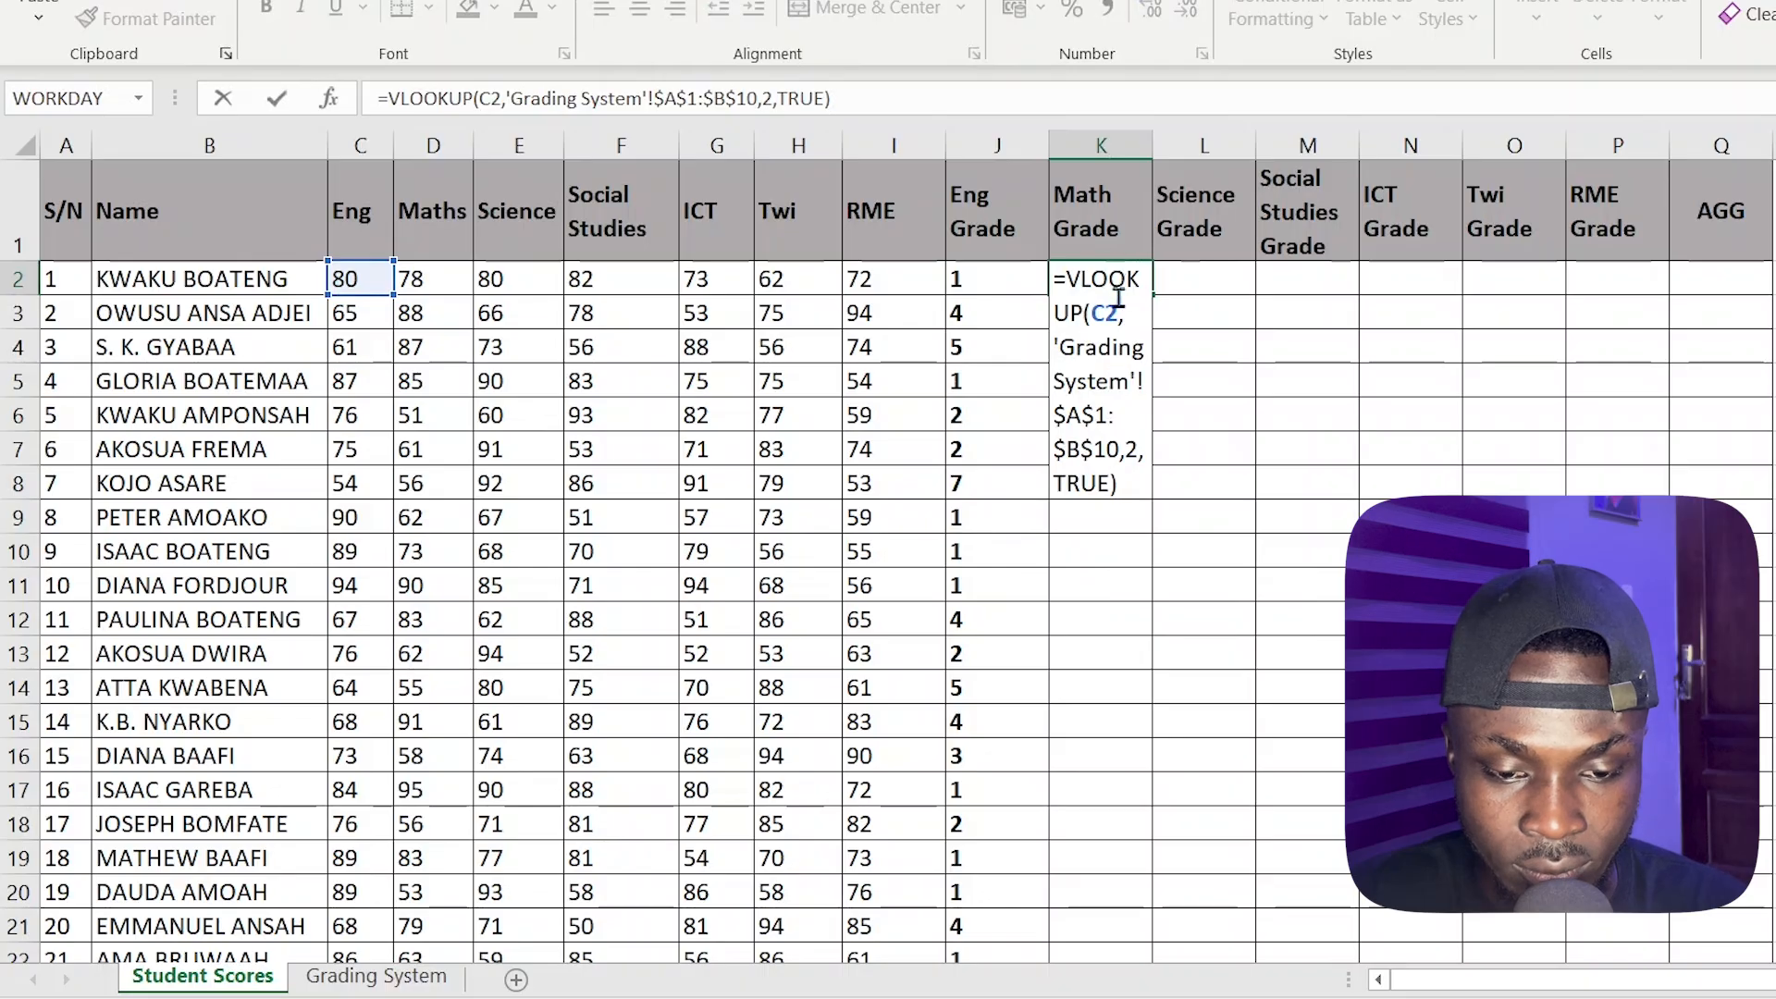
Change the lookup value in the Math Grade formula in K2 to D2, enter it, and fill the formula down the column
{"action": "double_click", "coordinate": [1105, 314]}
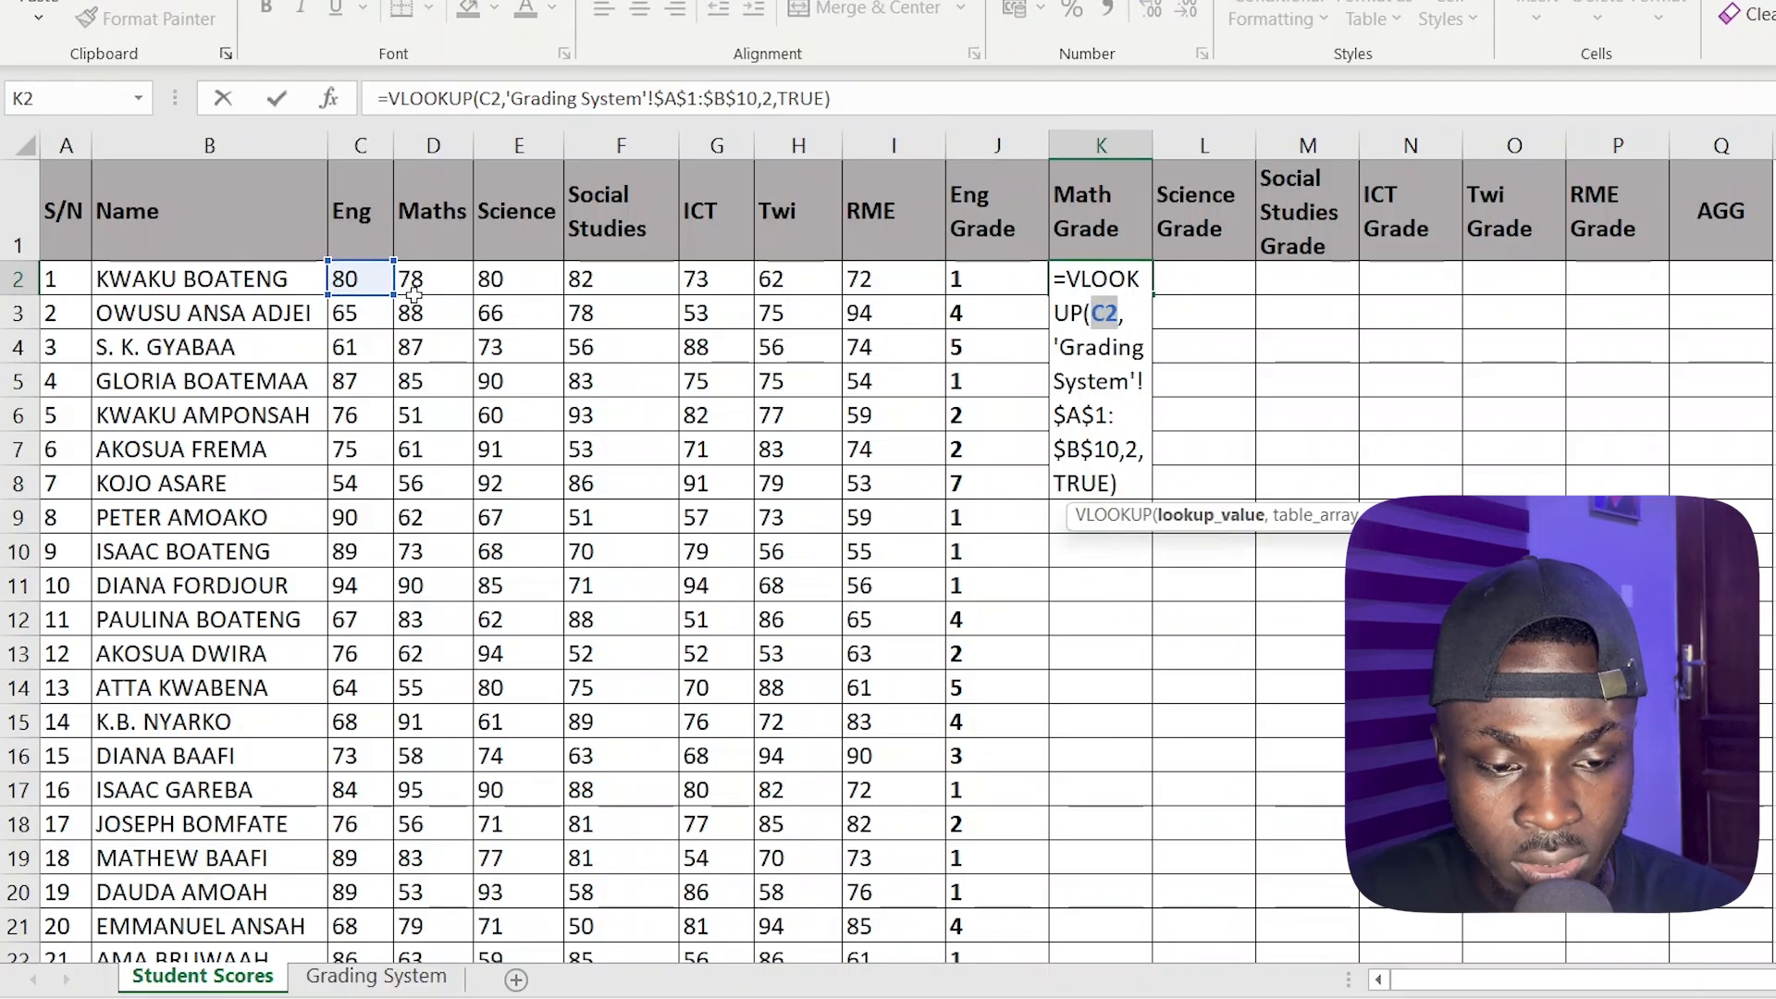
{"action": "left_click", "coordinate": [414, 279]}
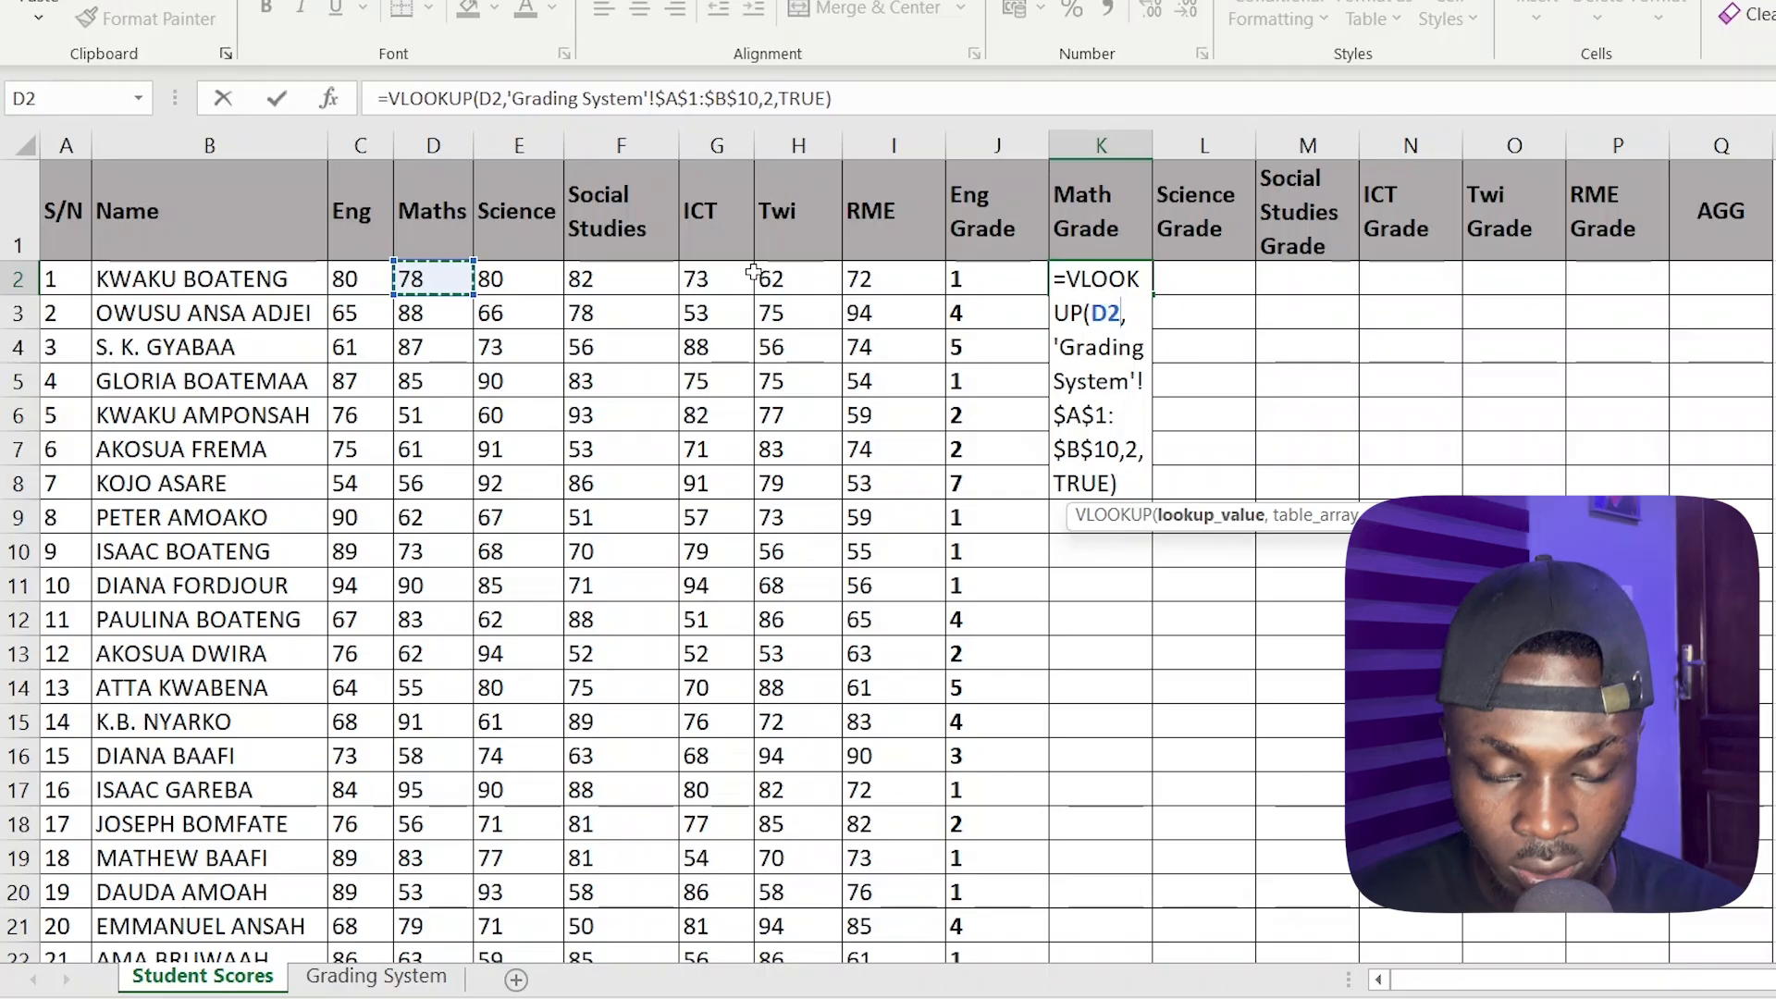
{"action": "key", "text": "Return"}
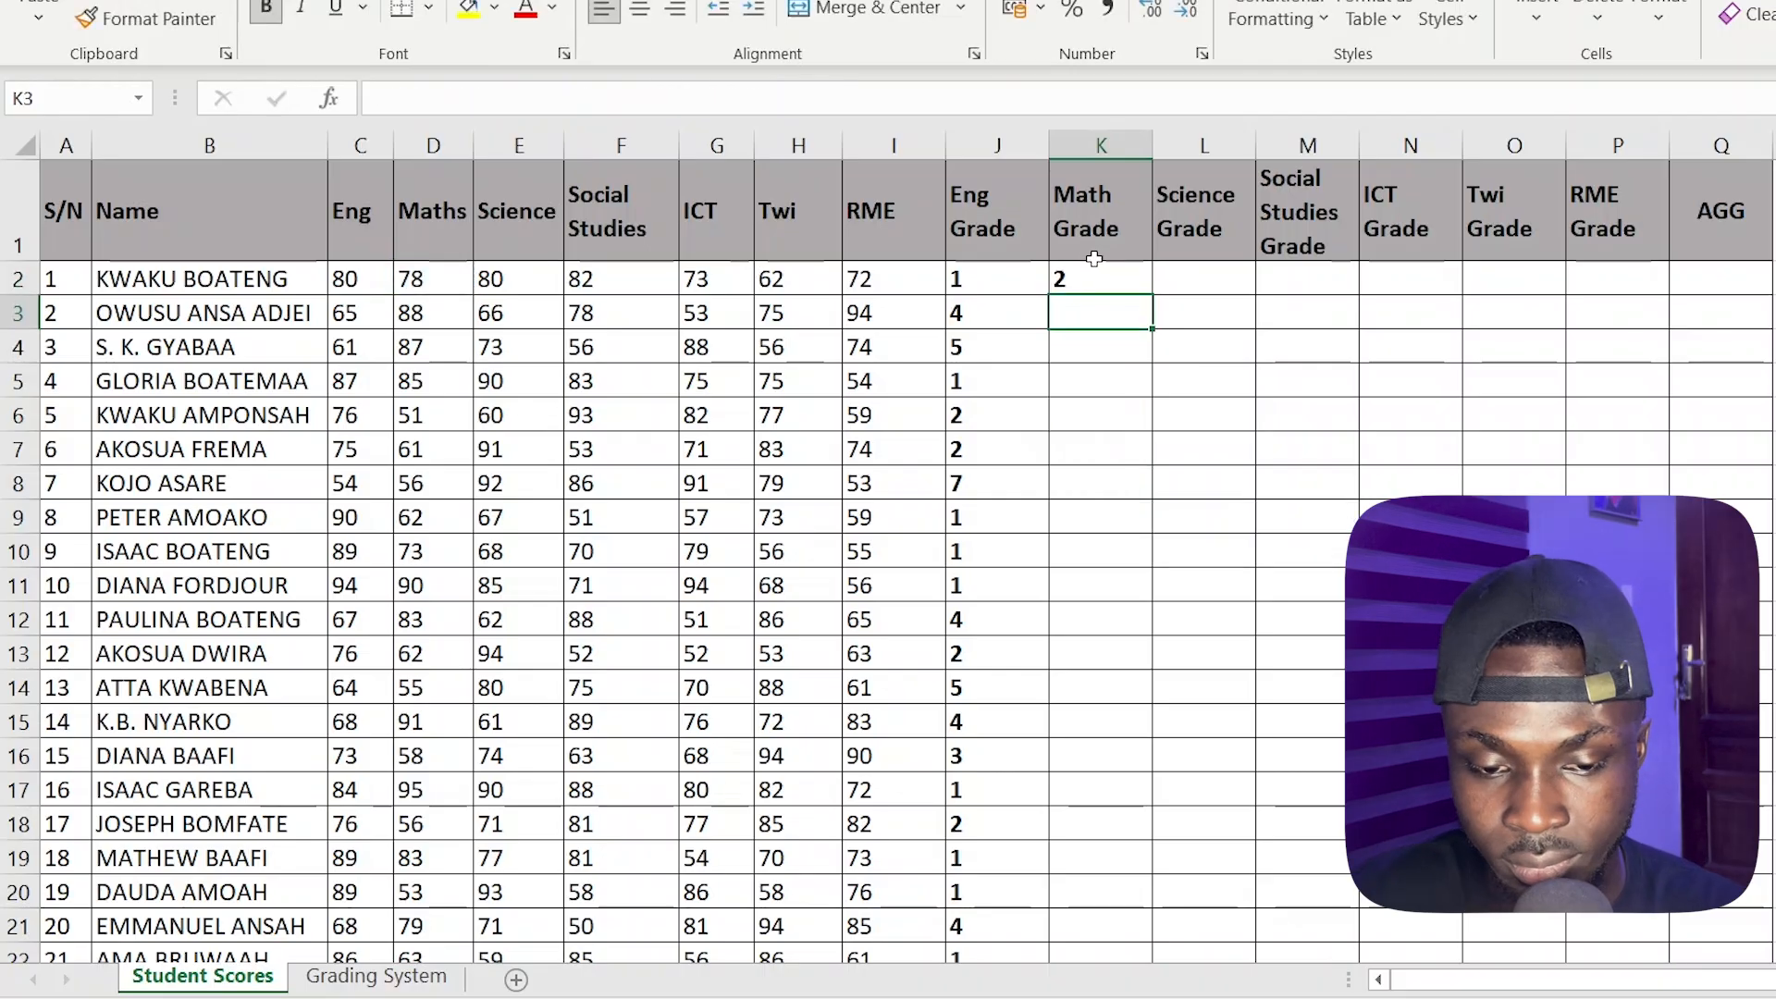
{"action": "left_click", "coordinate": [1090, 278]}
{"action": "double_click", "coordinate": [1155, 297]}
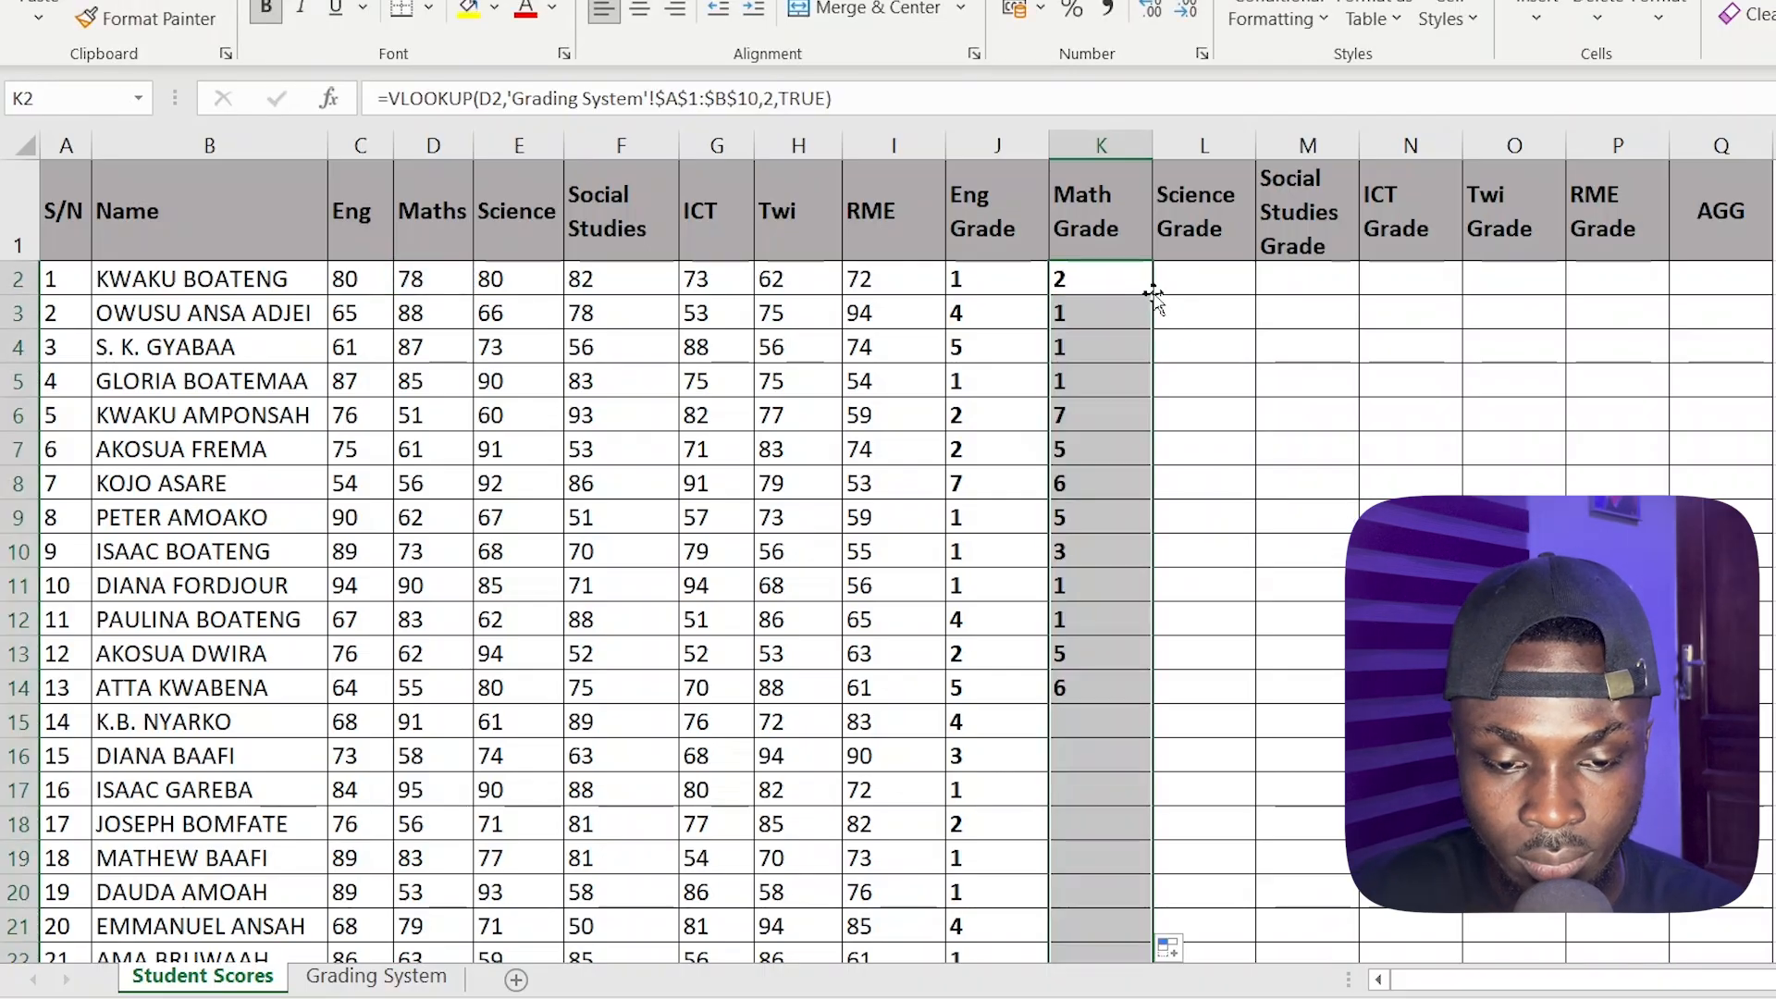
{"action": "scroll", "coordinate": [1130, 491], "scroll_direction": "down", "scroll_amount": 4}
{"action": "scroll", "coordinate": [1130, 542], "scroll_direction": "up", "scroll_amount": 4}
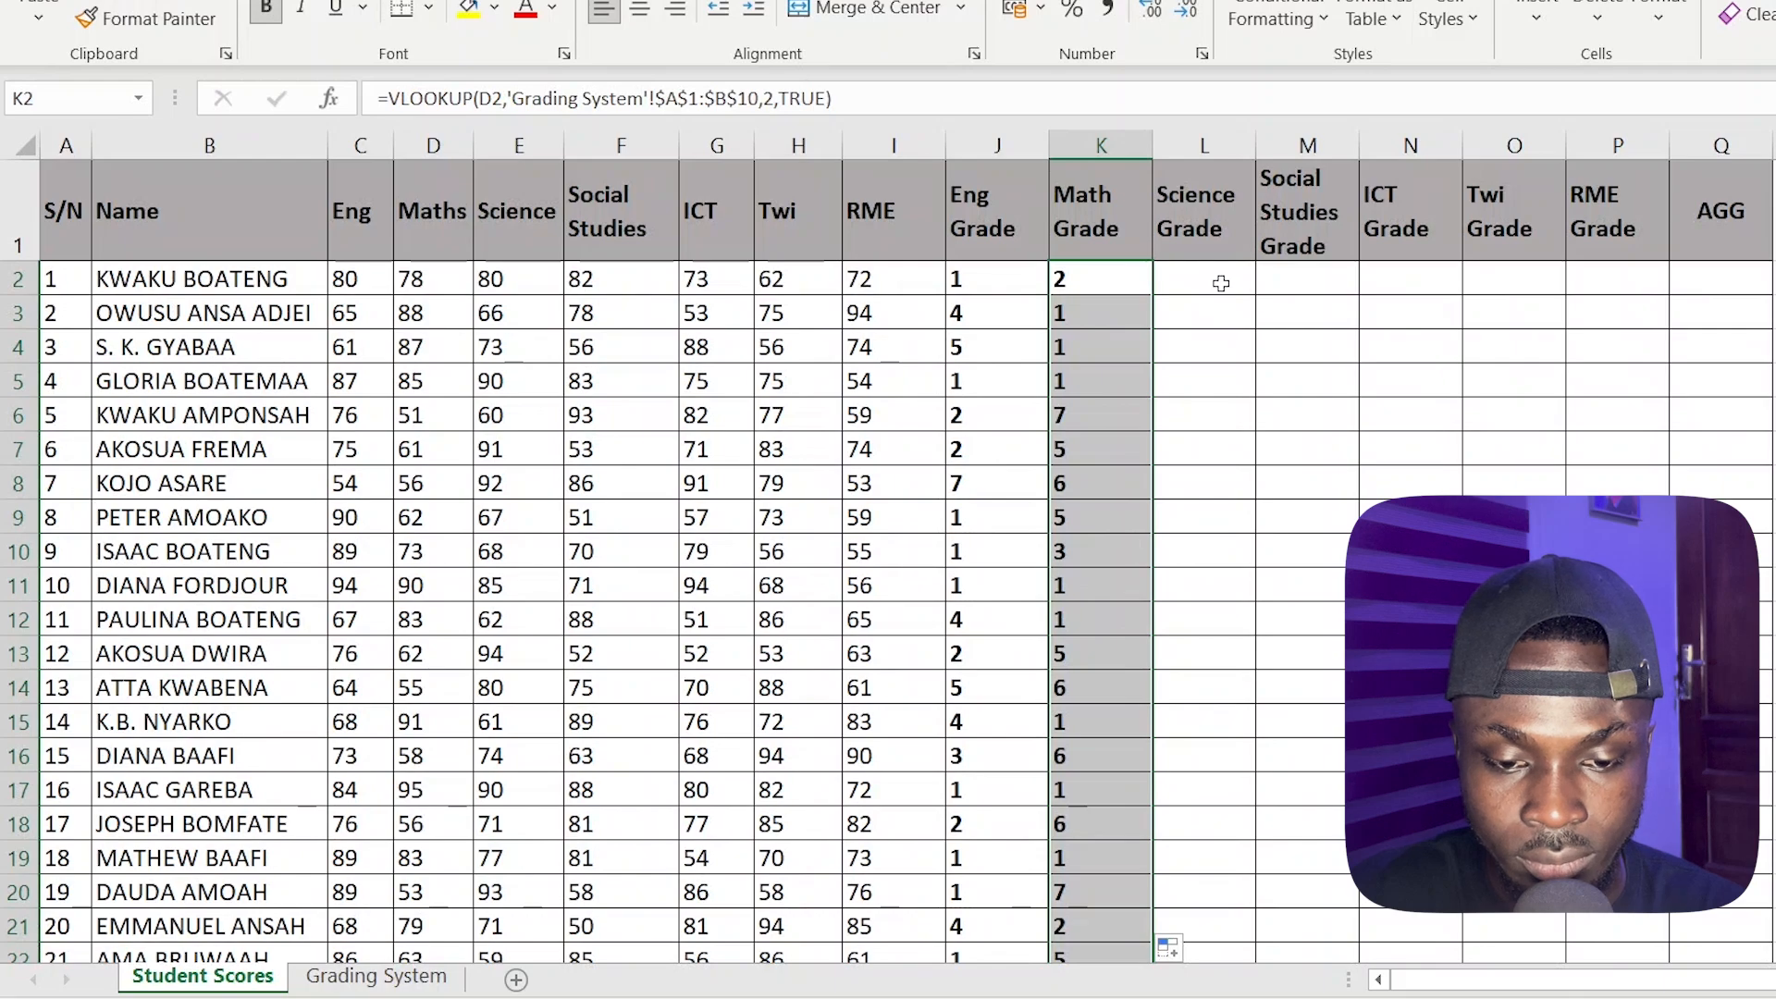
Copy the full VLOOKUP formula text from K2 into the Science Grade cell L2, leaving K2 unchanged
{"action": "double_click", "coordinate": [1110, 280]}
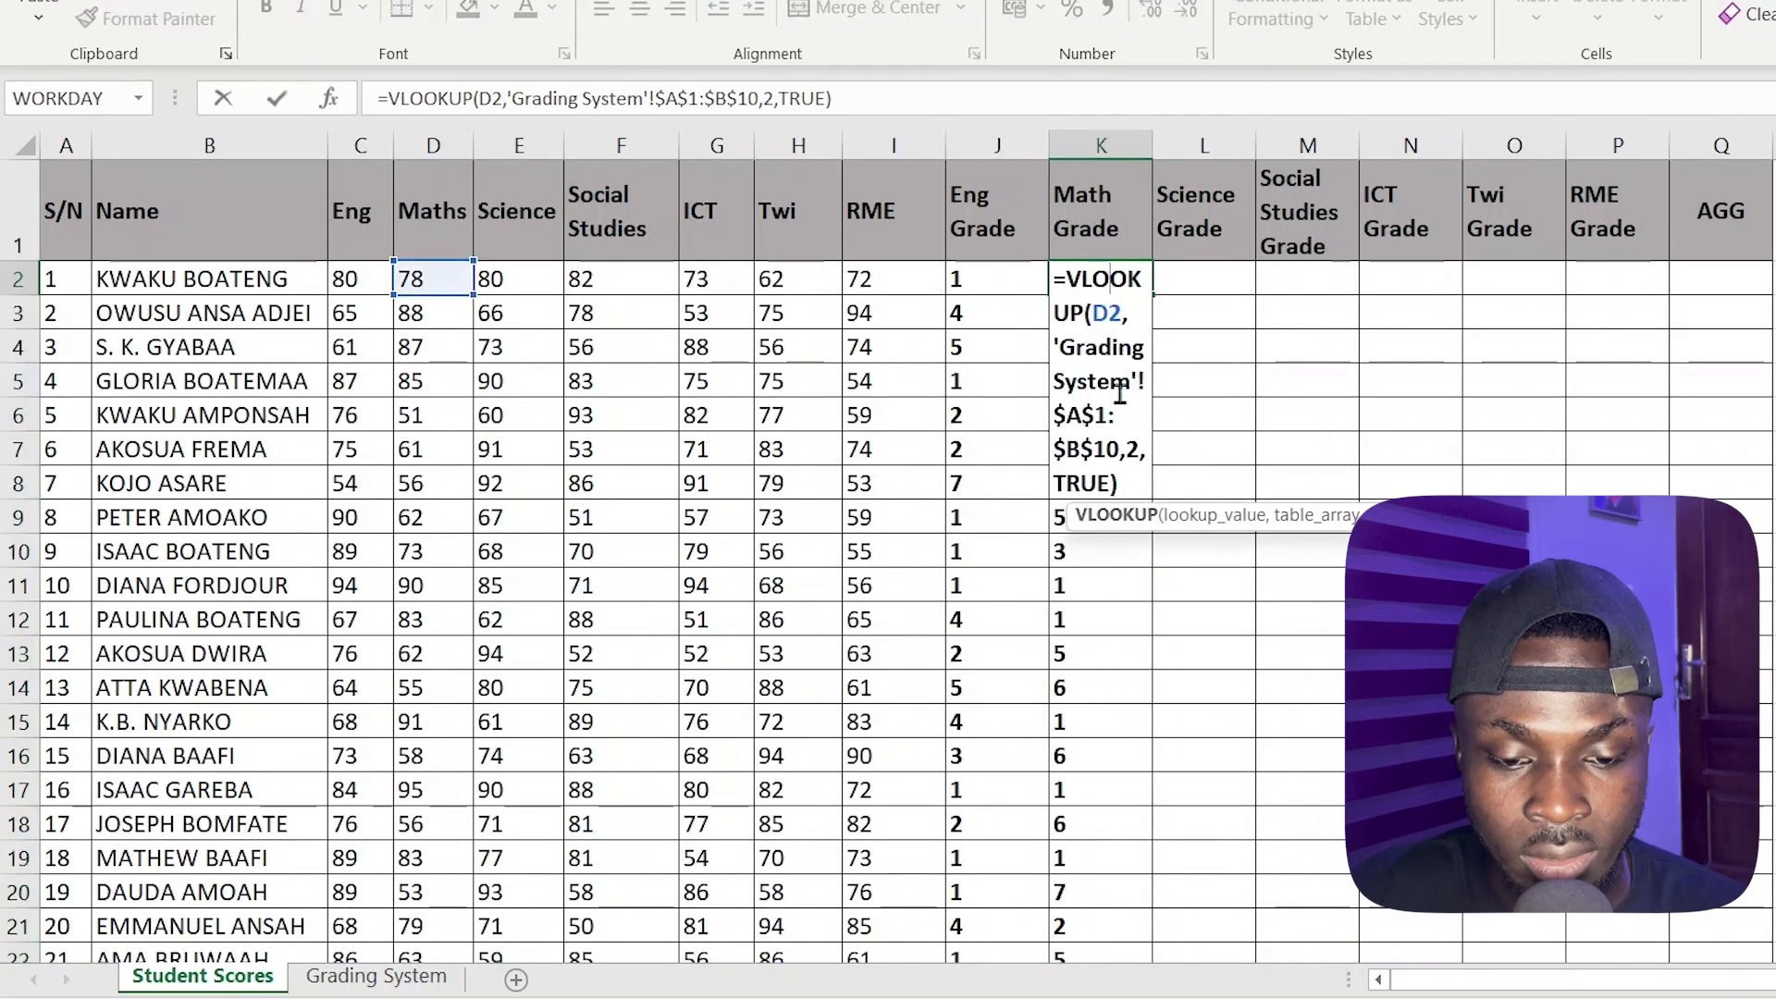
{"action": "left_click_drag", "start_coordinate": [1124, 481], "coordinate": [984, 248]}
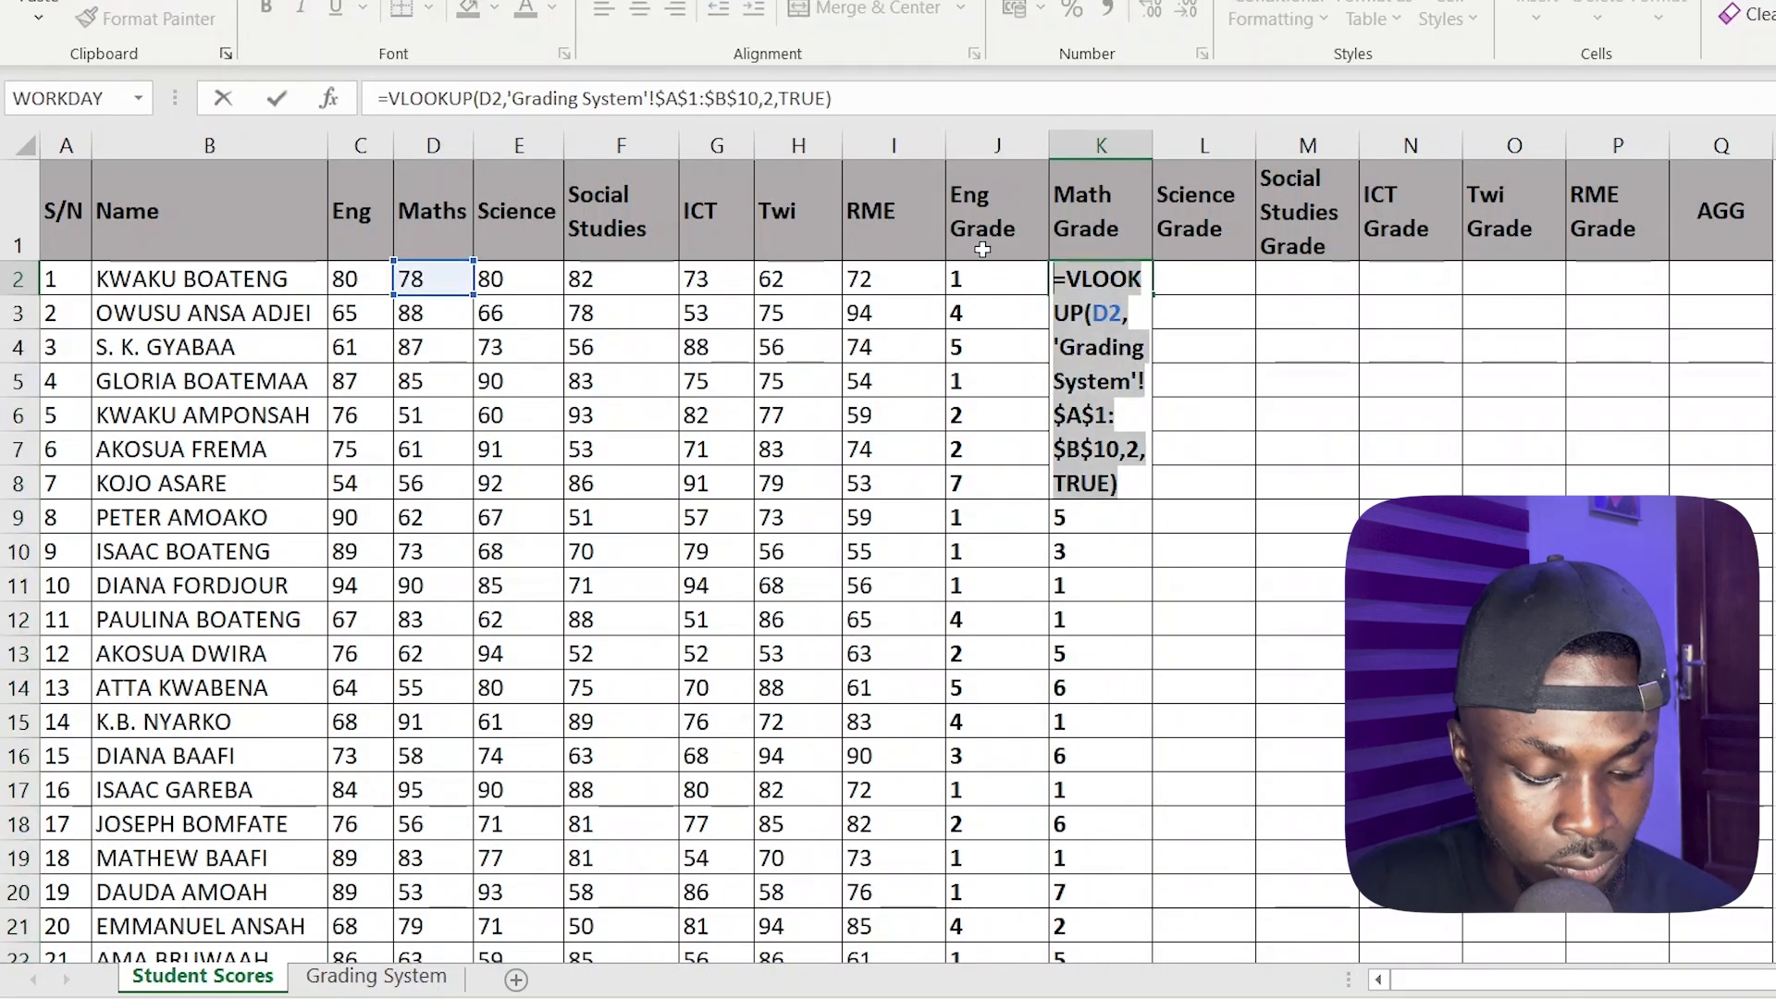
{"action": "left_click", "coordinate": [1222, 279]}
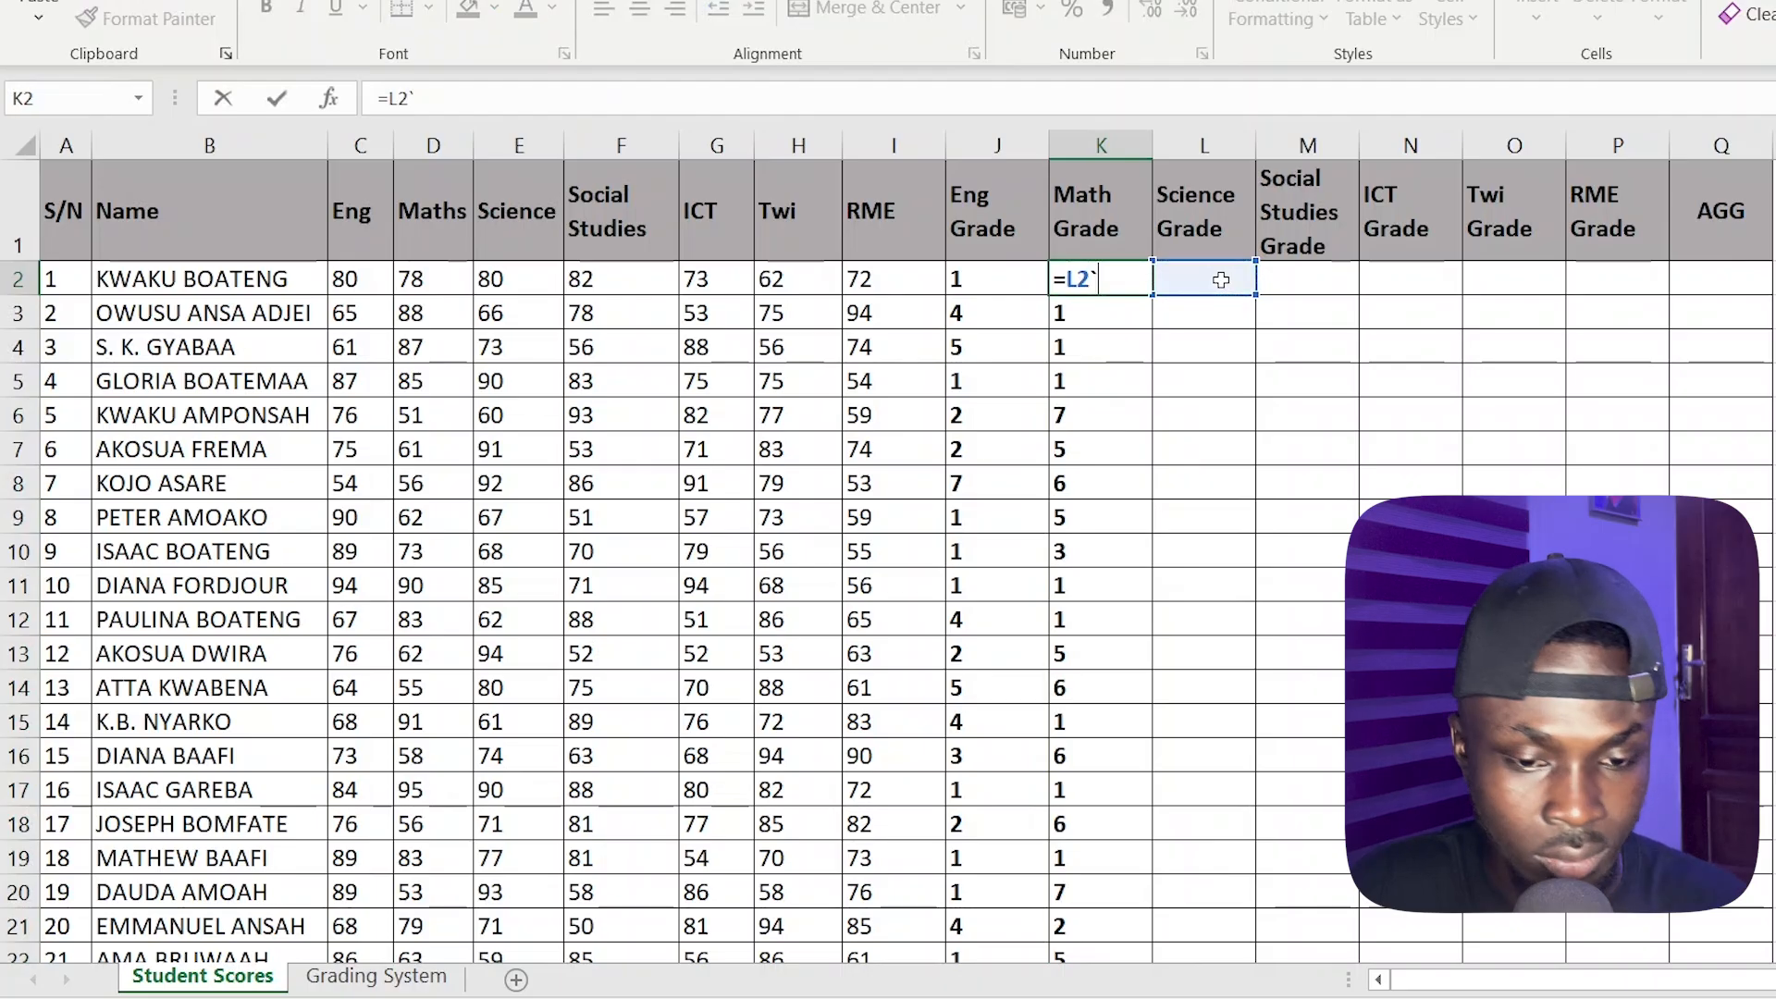
{"action": "key", "text": "Escape"}
{"action": "left_click", "coordinate": [1221, 280]}
{"action": "double_click", "coordinate": [1221, 280]}
{"action": "key", "text": "ctrl+v"}
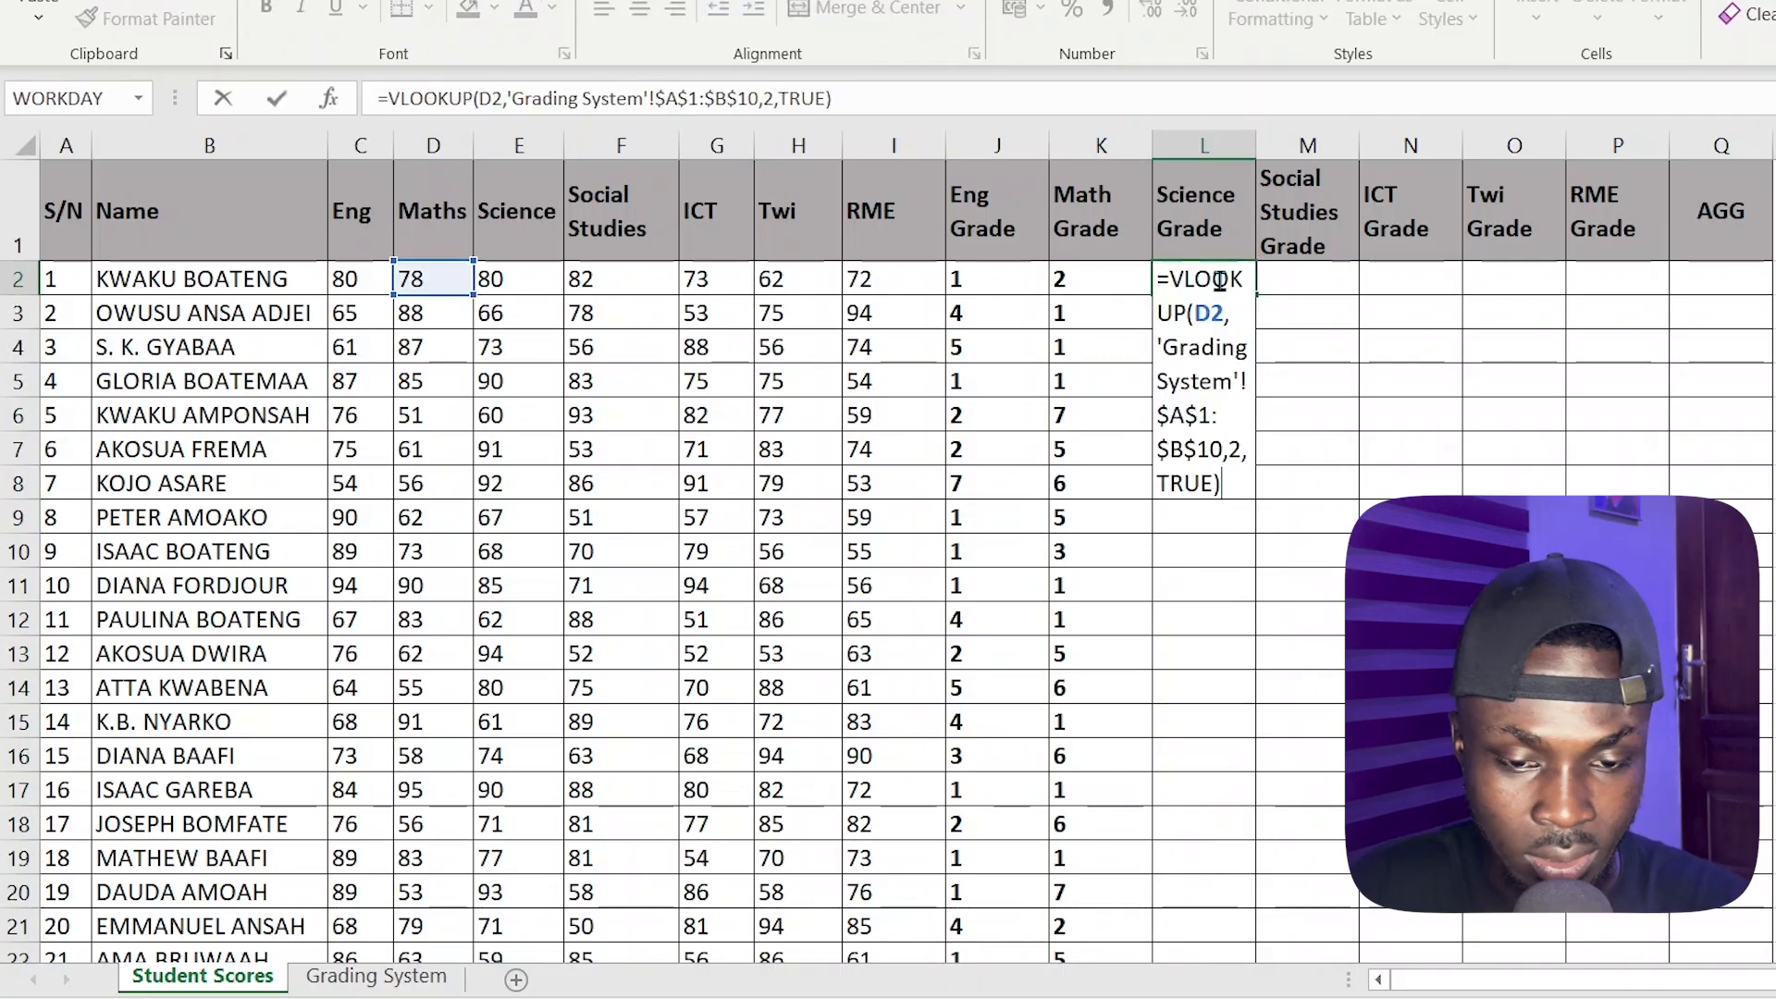
Change the lookup value in the Science Grade formula in L2 to E2 and fill the formula down the column
{"action": "double_click", "coordinate": [1209, 314]}
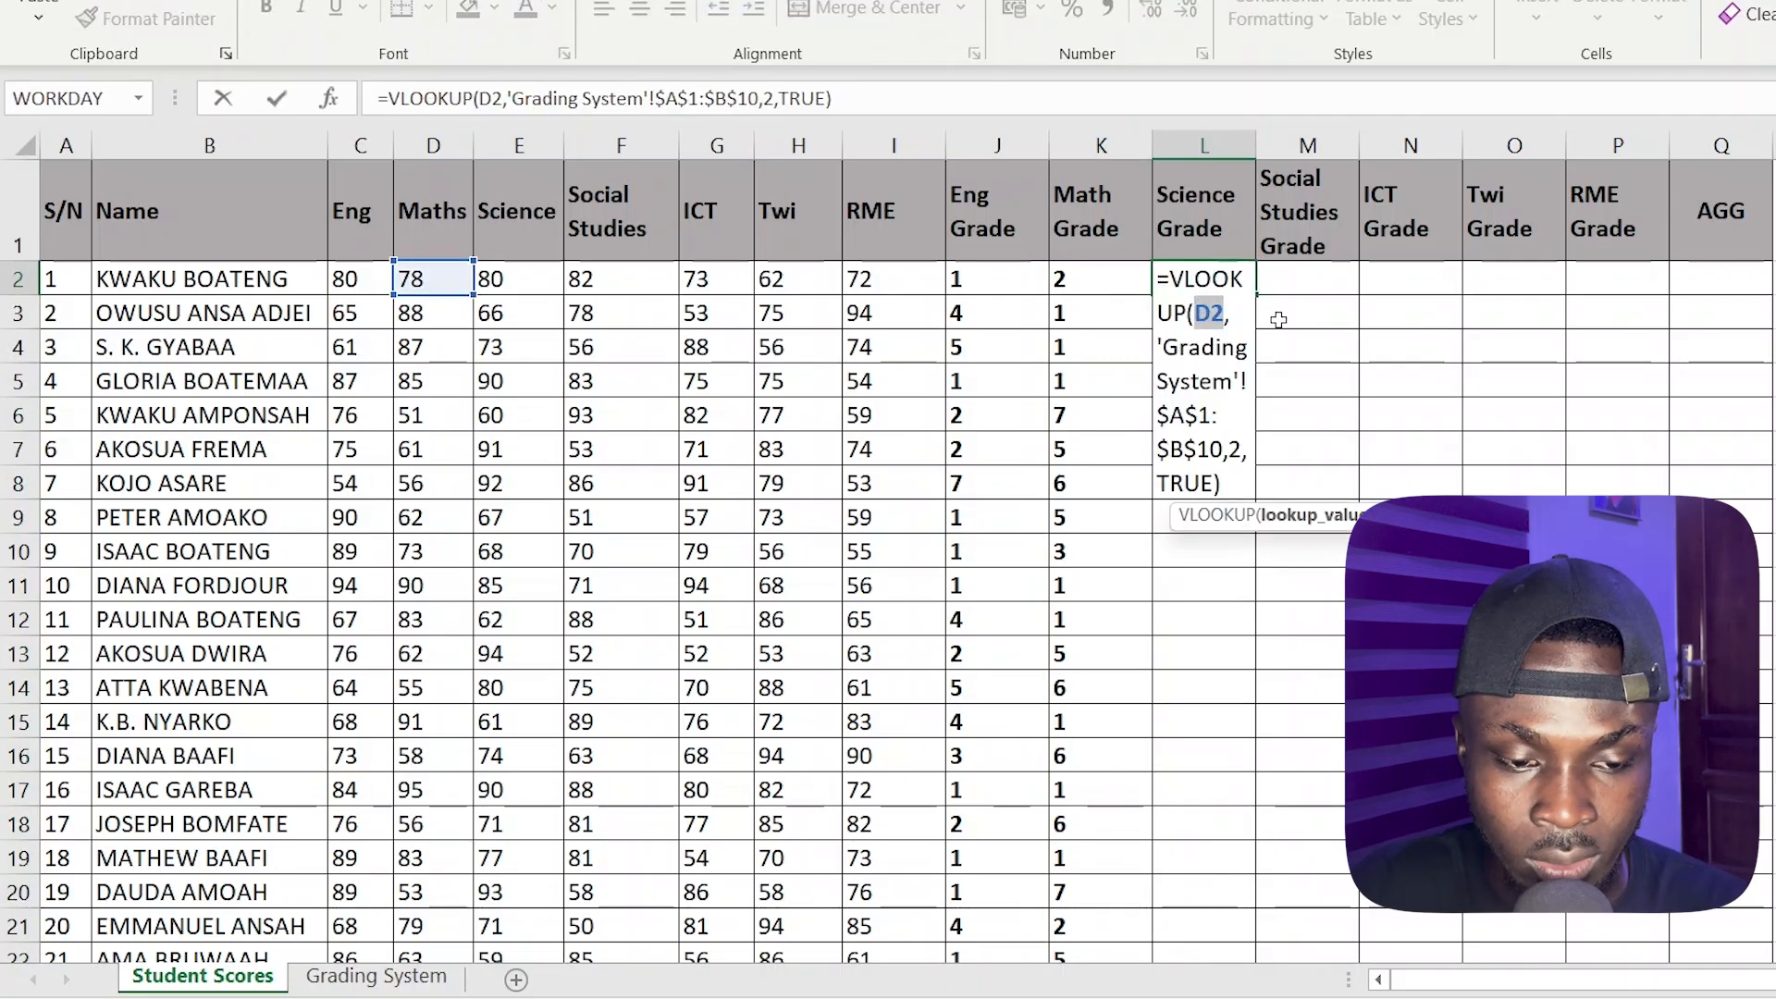
{"action": "left_click", "coordinate": [524, 280]}
{"action": "key", "text": "Return"}
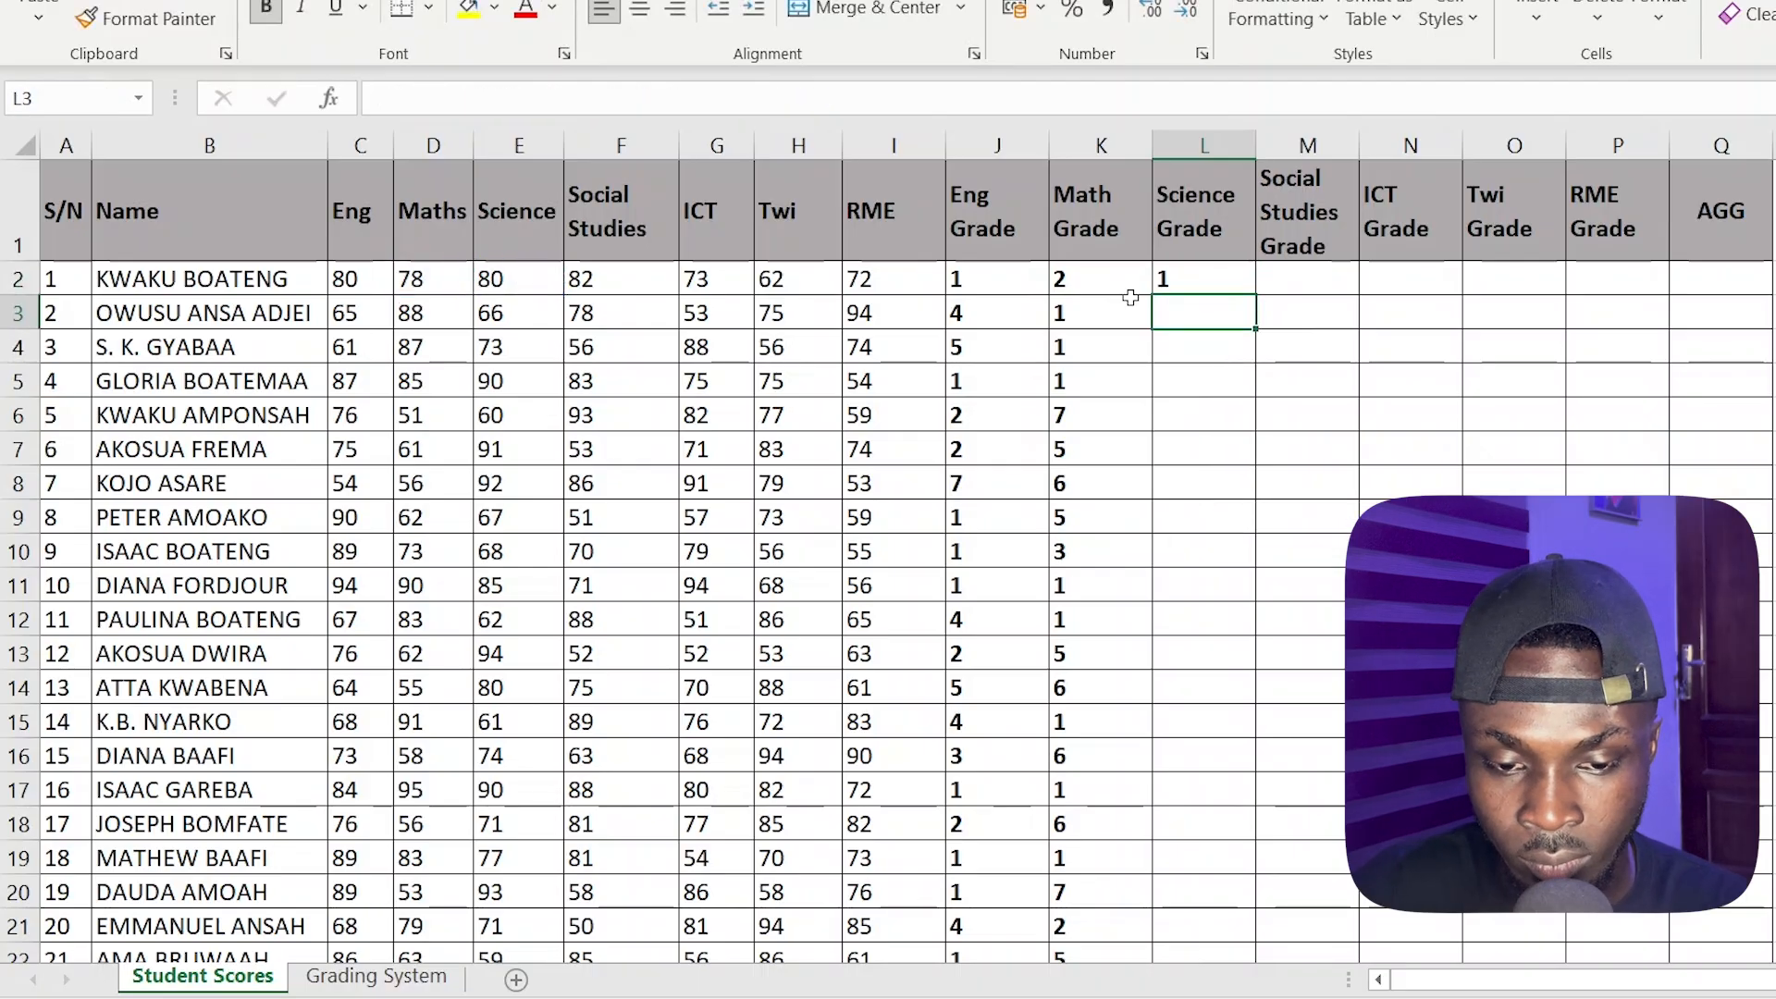
{"action": "left_click", "coordinate": [1212, 282]}
{"action": "double_click", "coordinate": [1256, 294]}
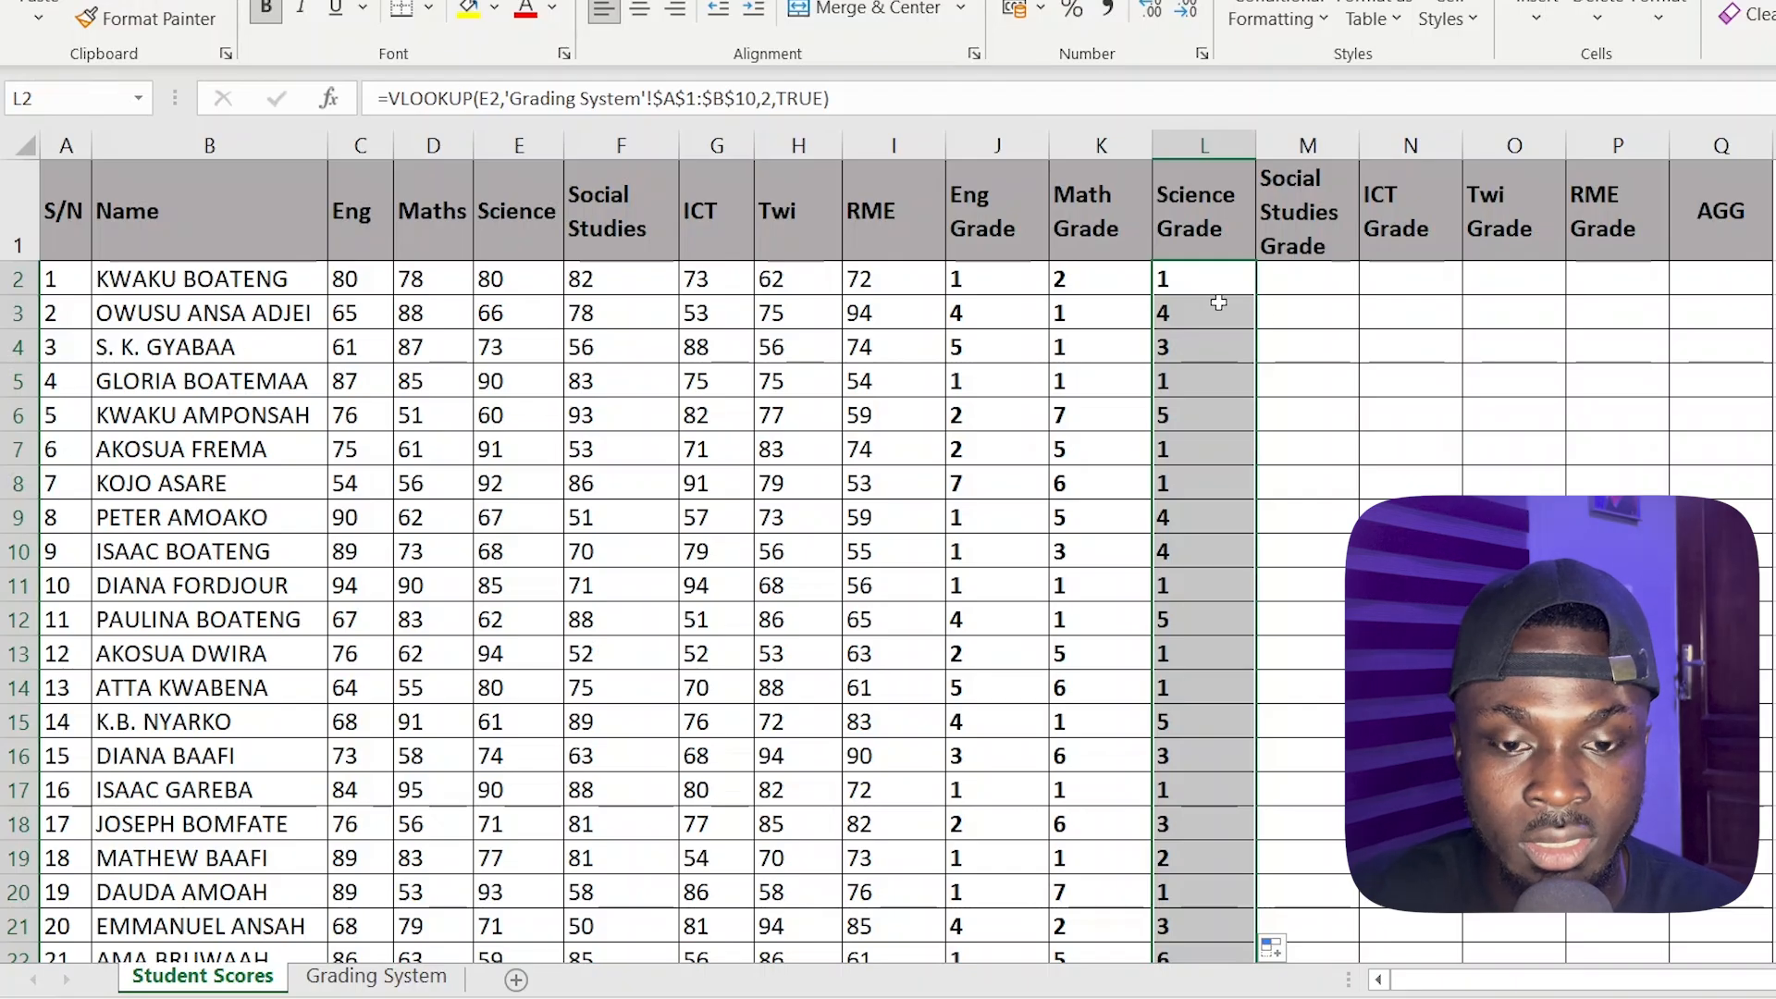
Copy the full VLOOKUP formula text from L2 into the Social Studies Grade cell M2, leaving L2 unchanged
{"action": "left_click", "coordinate": [1328, 278]}
{"action": "type", "text": "="}
{"action": "key", "text": "BackSpace"}
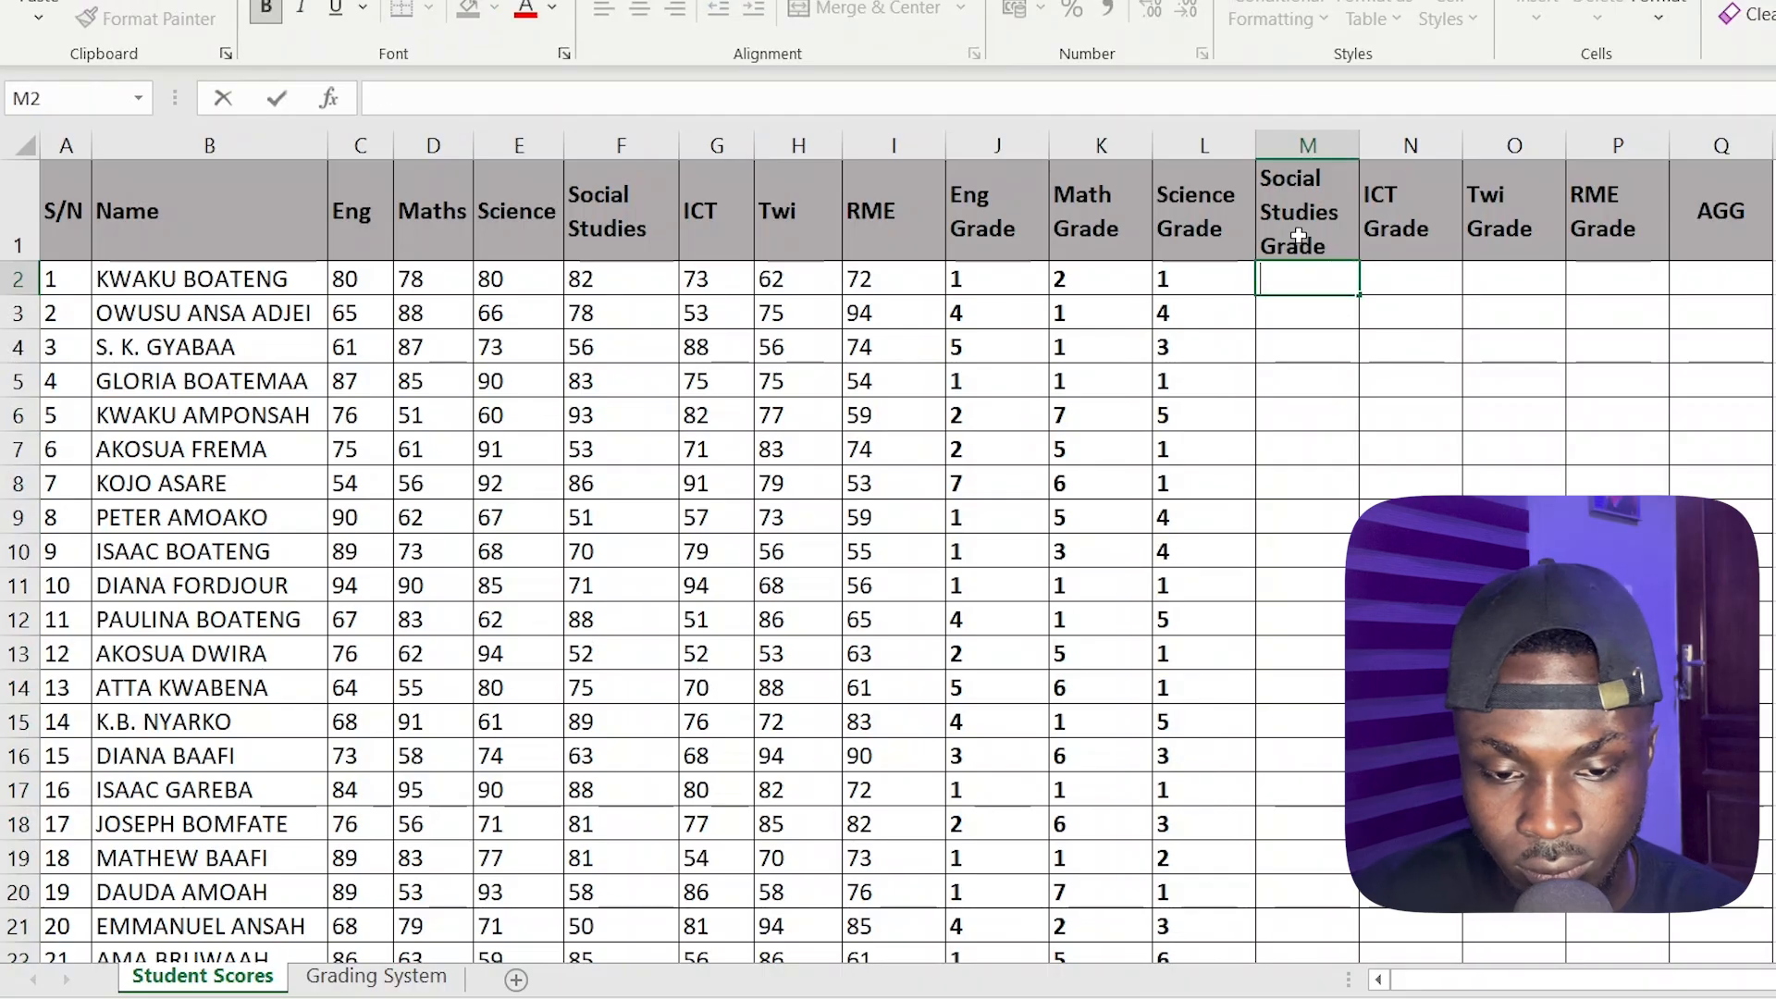
{"action": "double_click", "coordinate": [1232, 278]}
{"action": "left_click_drag", "start_coordinate": [1251, 493], "coordinate": [1090, 258]}
{"action": "key", "text": "ctrl+c"}
{"action": "left_click", "coordinate": [1308, 280]}
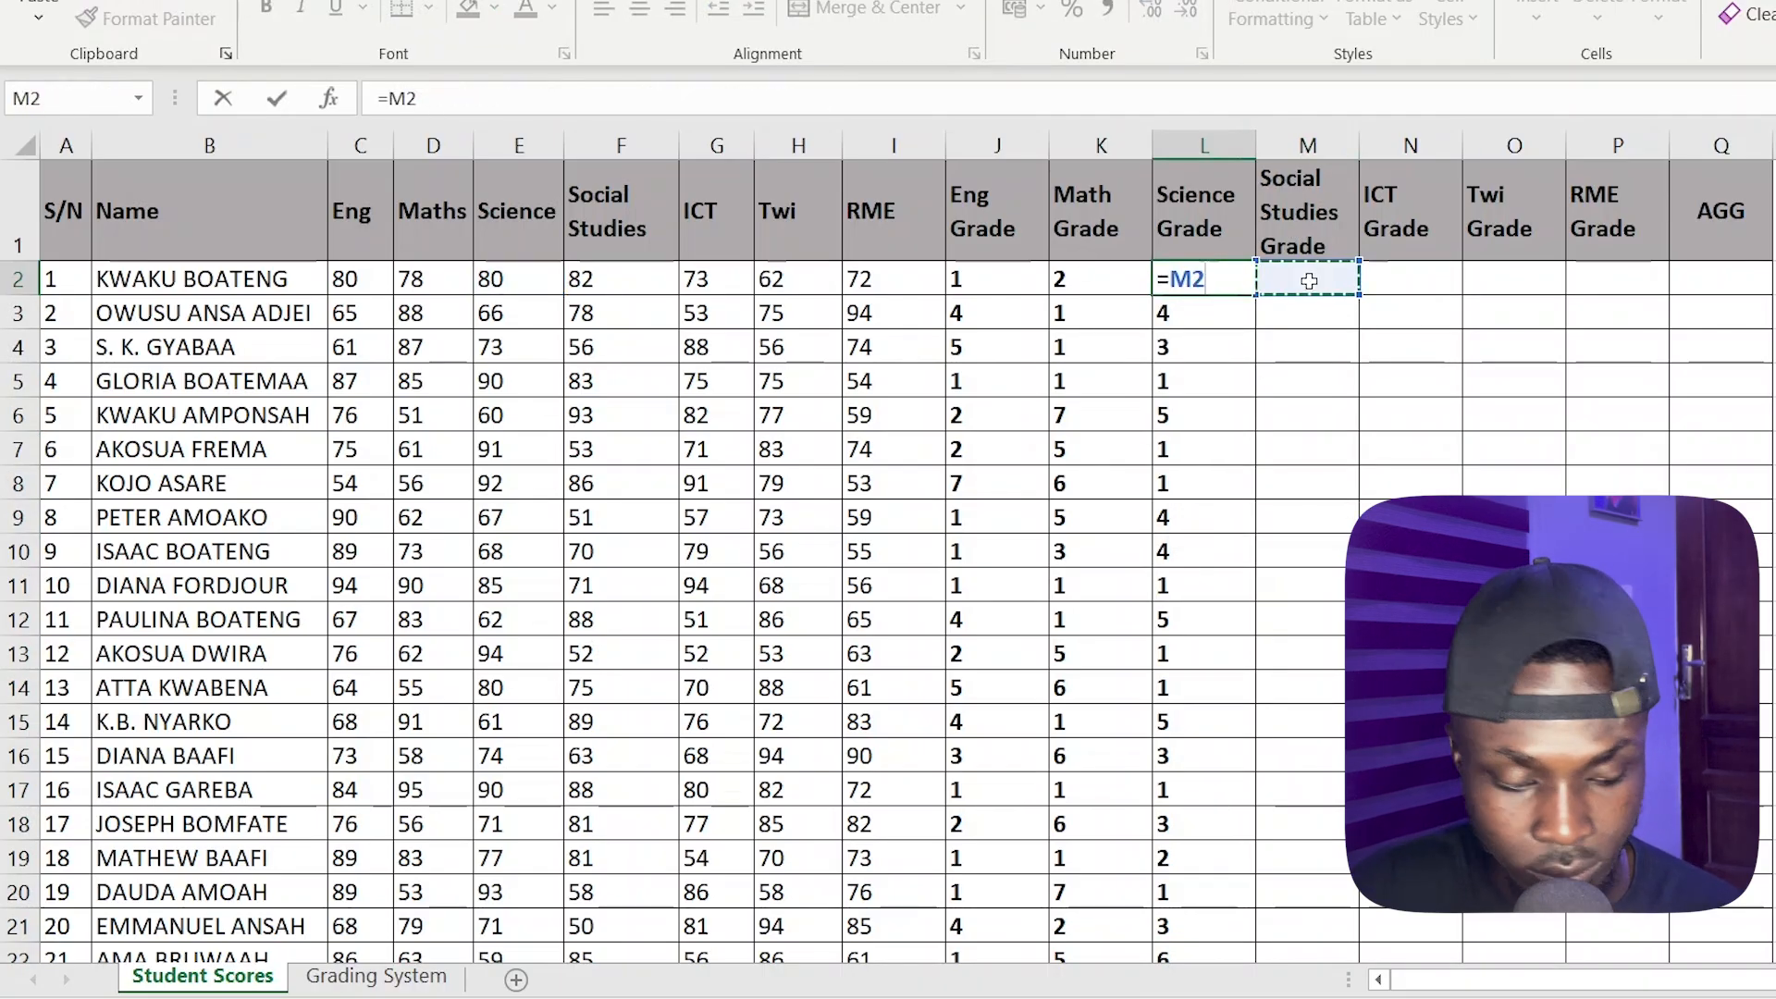
{"action": "key", "text": "Escape"}
{"action": "double_click", "coordinate": [1308, 281]}
{"action": "key", "text": "ctrl+v"}
Change the lookup value in the Social Studies Grade formula in M2 to F2 and fill the formula down the column
{"action": "double_click", "coordinate": [1316, 310]}
{"action": "left_click", "coordinate": [642, 278]}
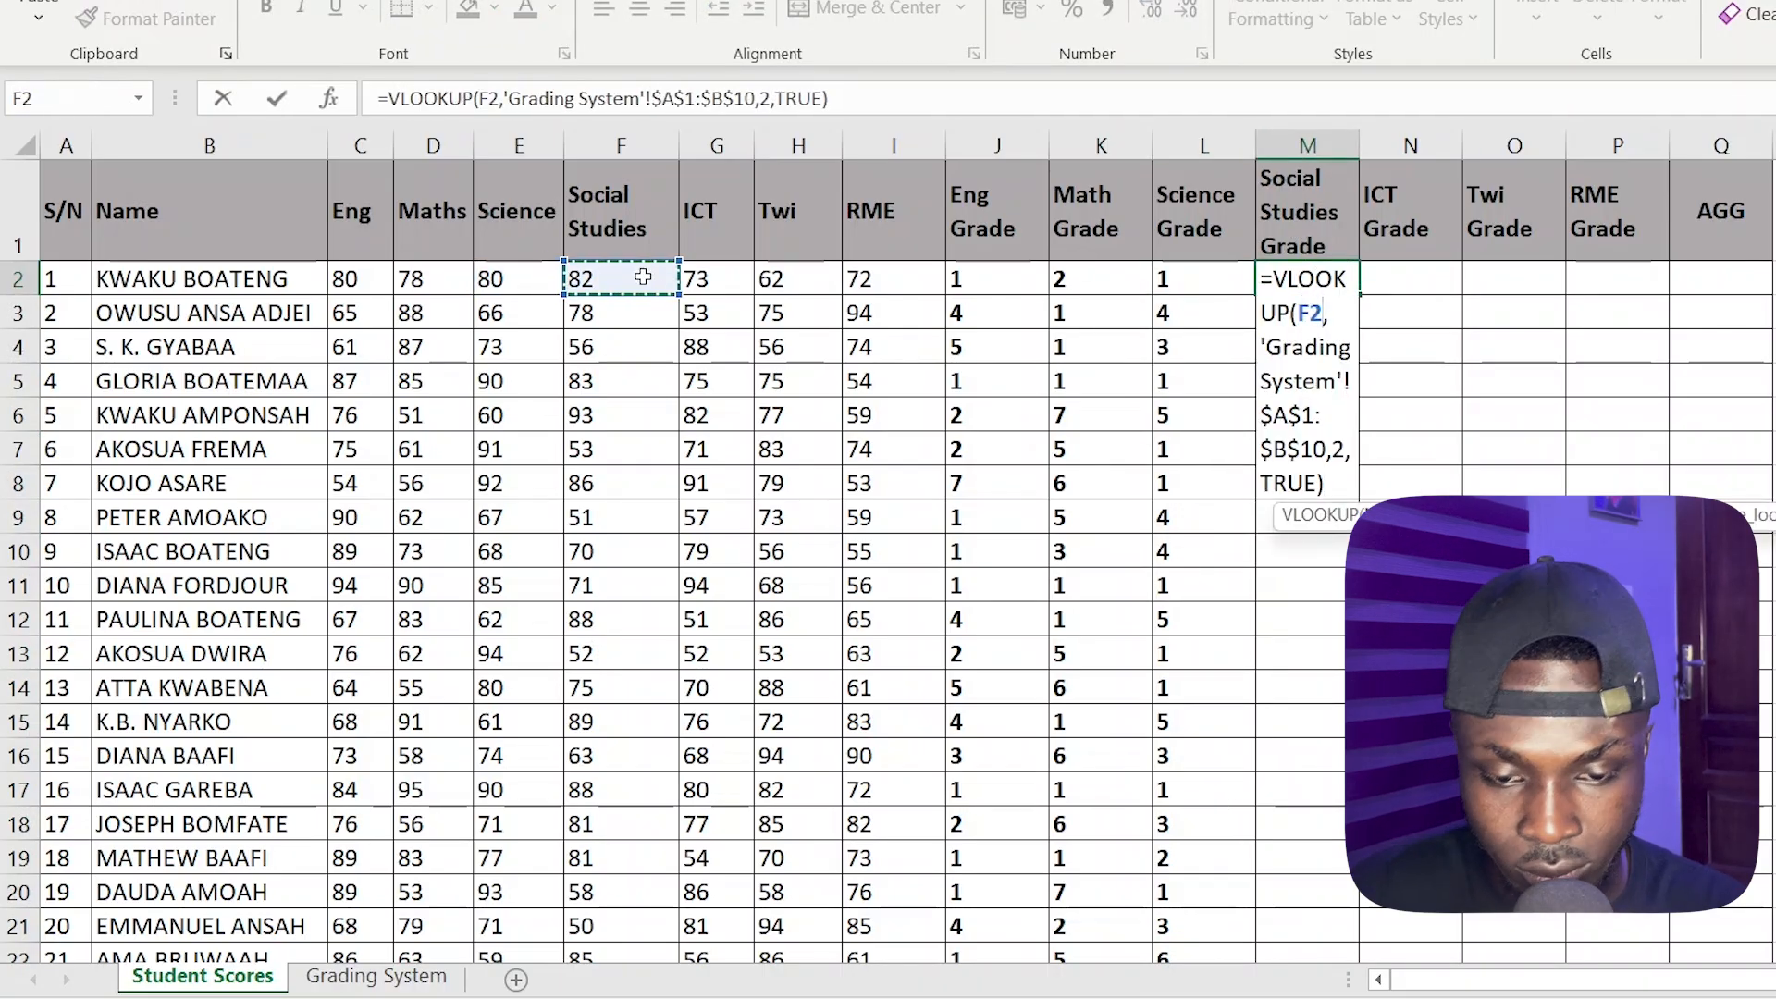
{"action": "key", "text": "Return"}
{"action": "left_click", "coordinate": [1312, 278]}
{"action": "double_click", "coordinate": [1362, 297]}
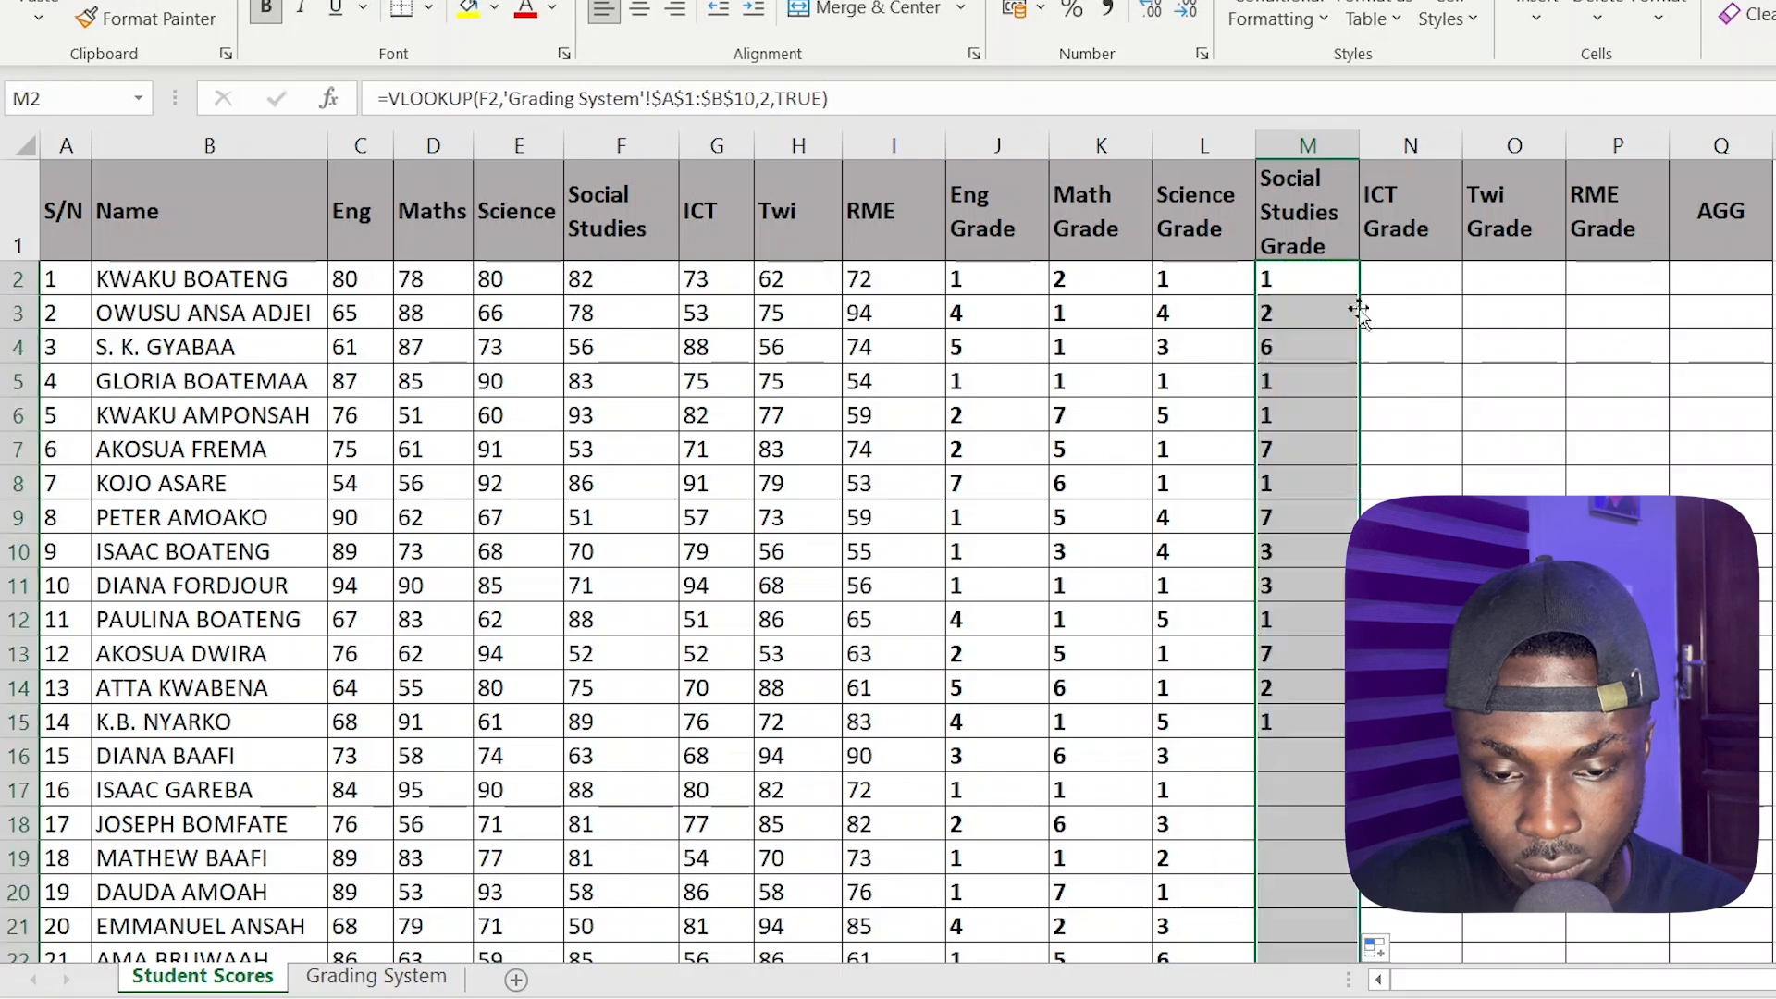
Copy the full VLOOKUP formula text from M2 into the ICT Grade cell N2 and fill it down the column
{"action": "left_click", "coordinate": [1418, 274]}
{"action": "double_click", "coordinate": [1321, 280]}
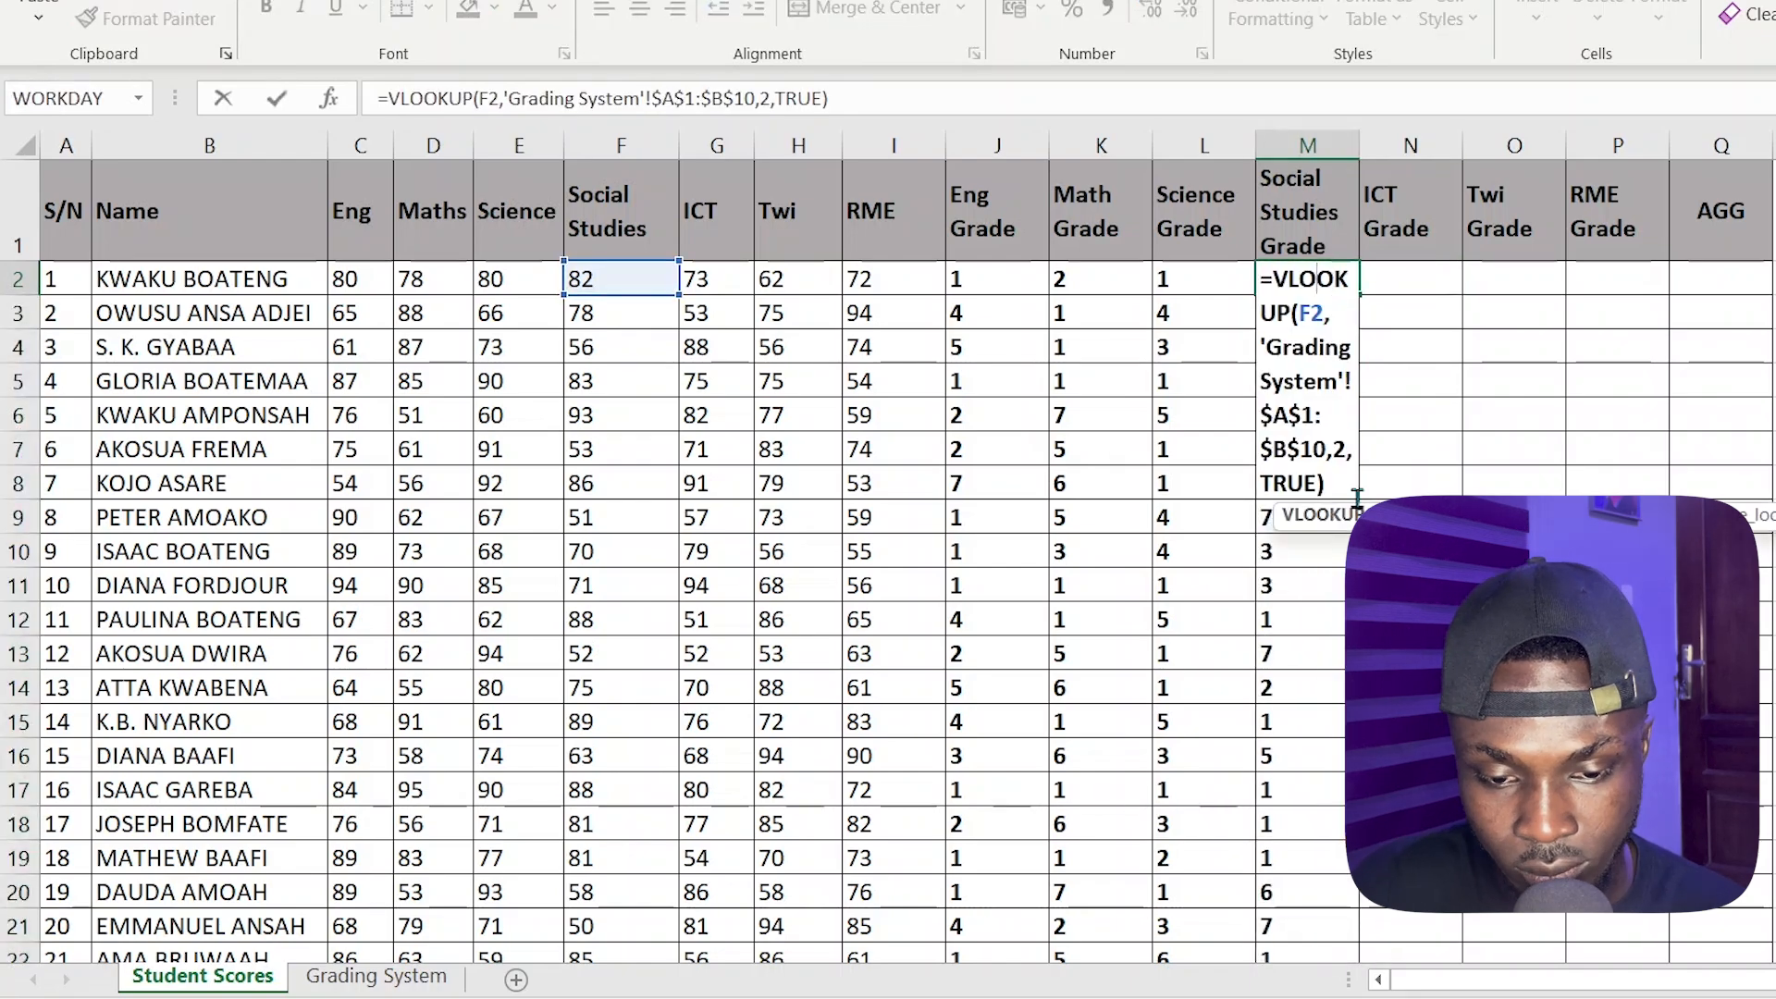
{"action": "key", "text": "Escape"}
{"action": "double_click", "coordinate": [1436, 280]}
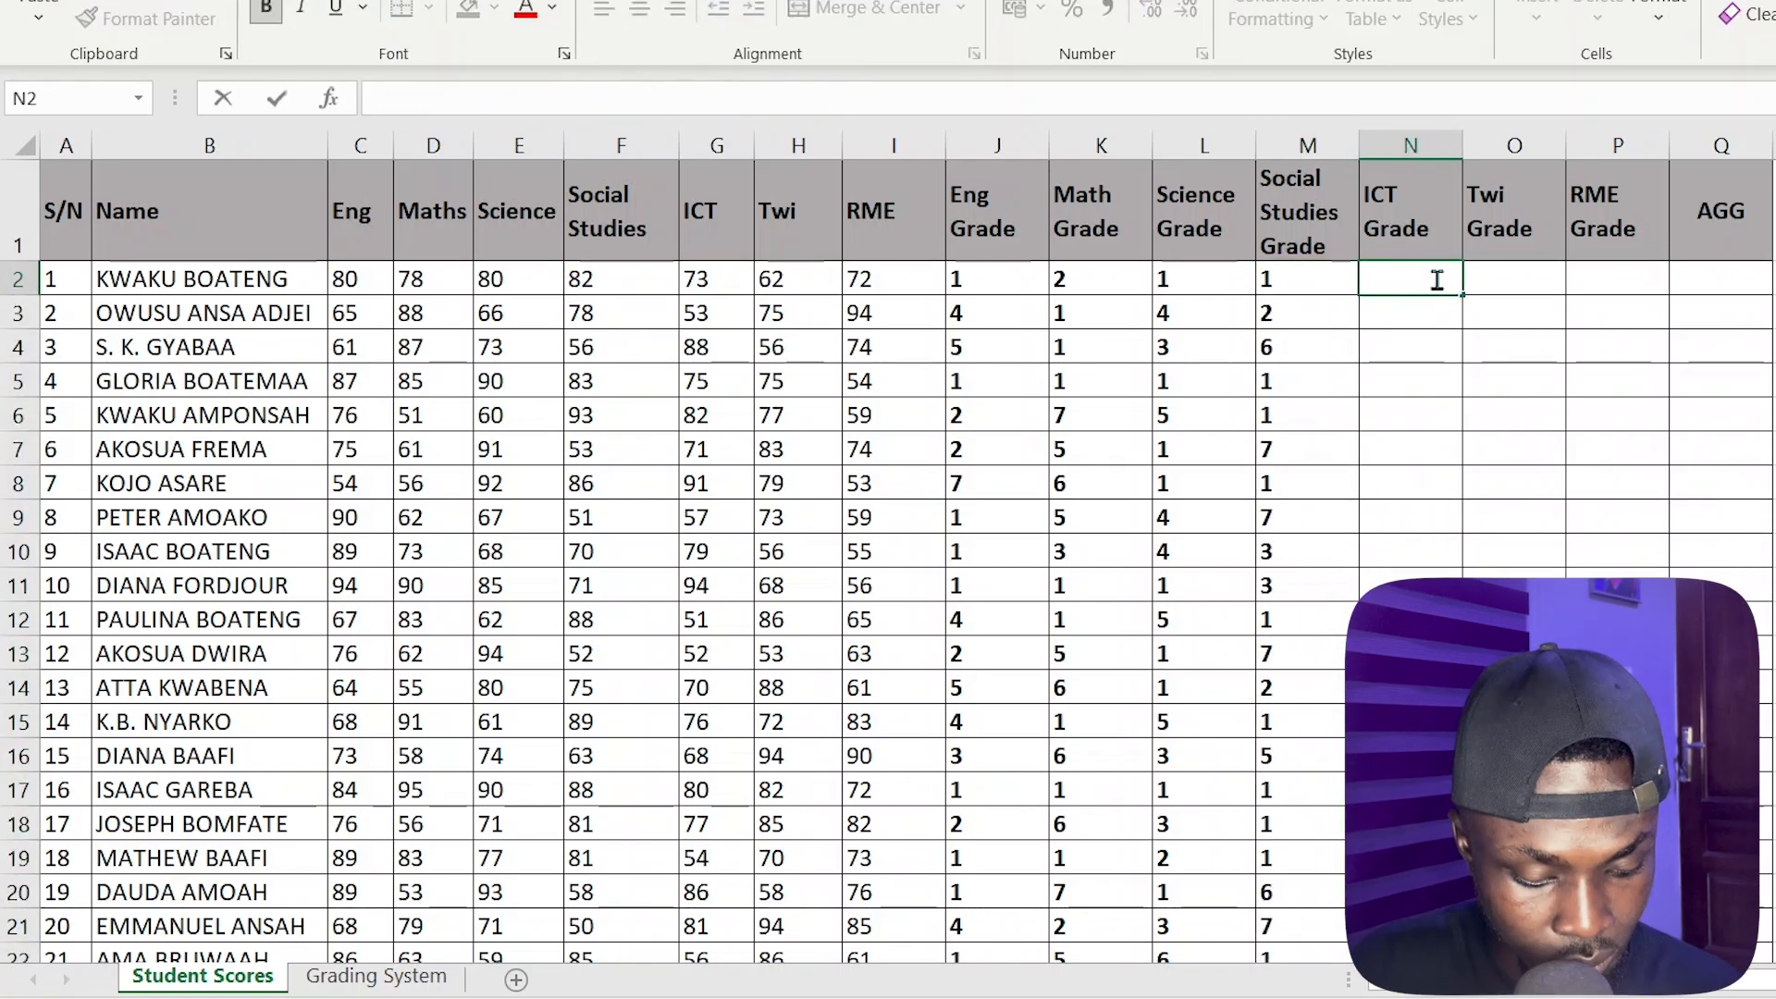
{"action": "key", "text": "ctrl+v"}
{"action": "key", "text": "ctrl+Return"}
{"action": "double_click", "coordinate": [1463, 294]}
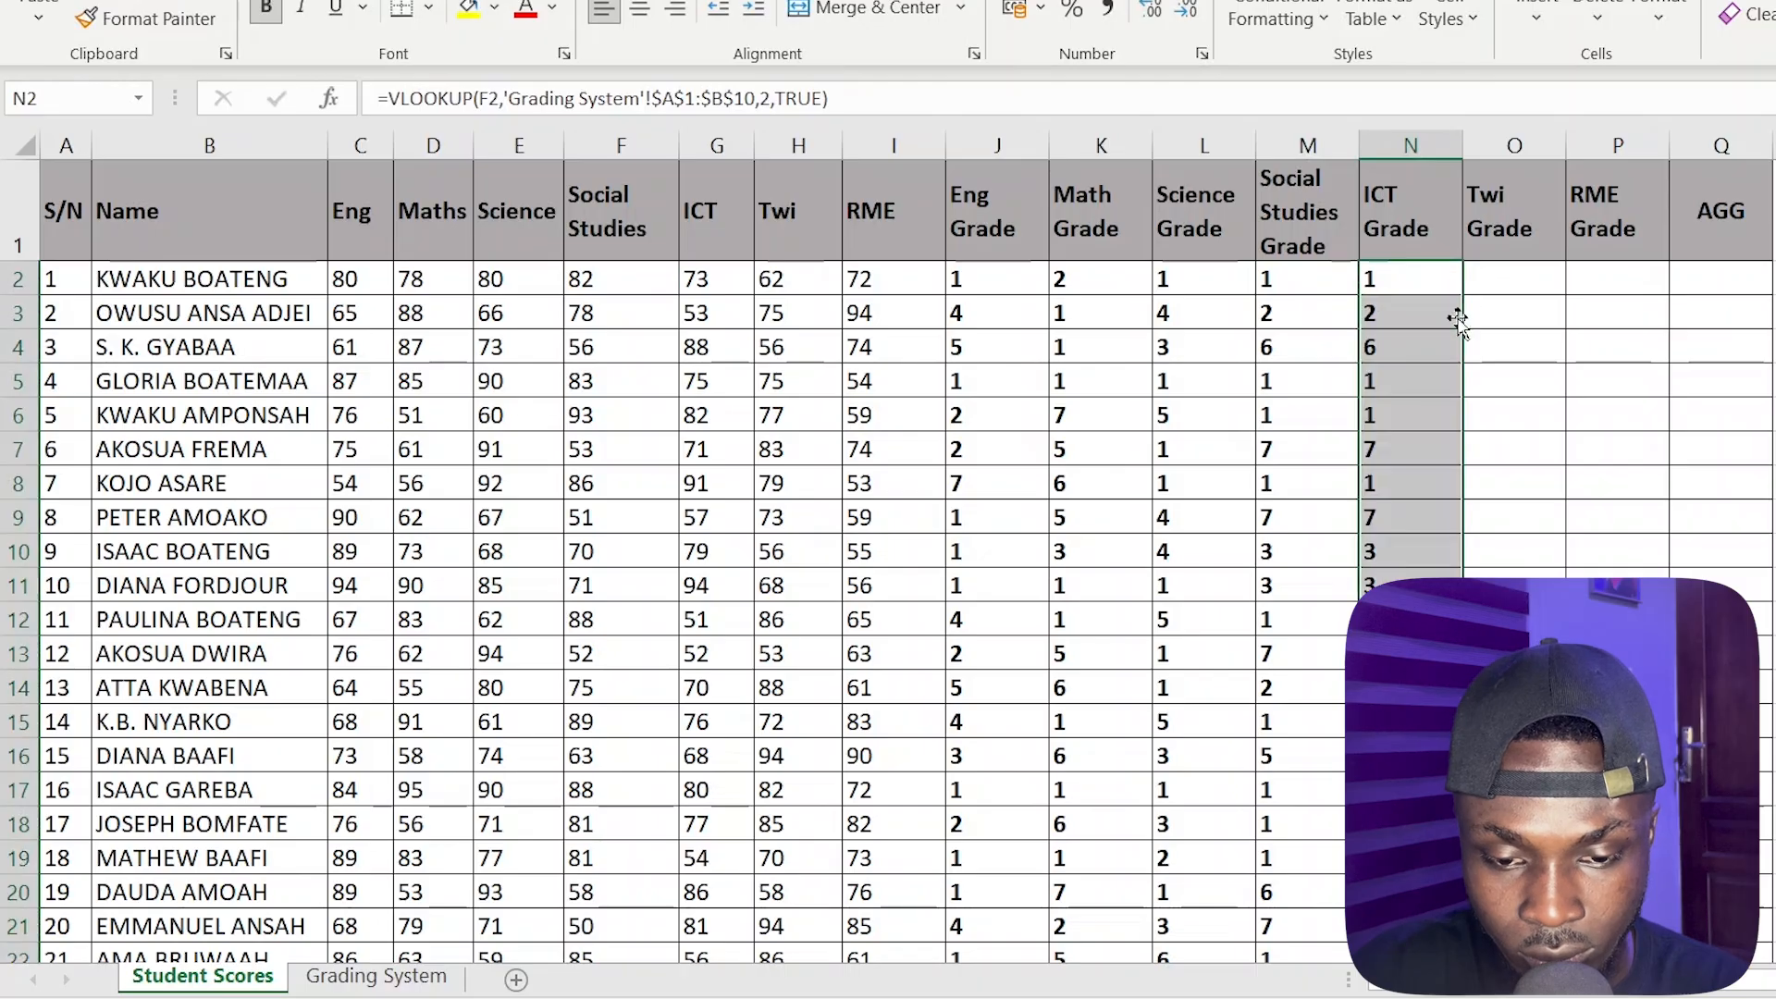
Change the lookup value in the ICT Grade formula in N2 to G2 and refill the column with it
{"action": "double_click", "coordinate": [1414, 277]}
{"action": "double_click", "coordinate": [1413, 314]}
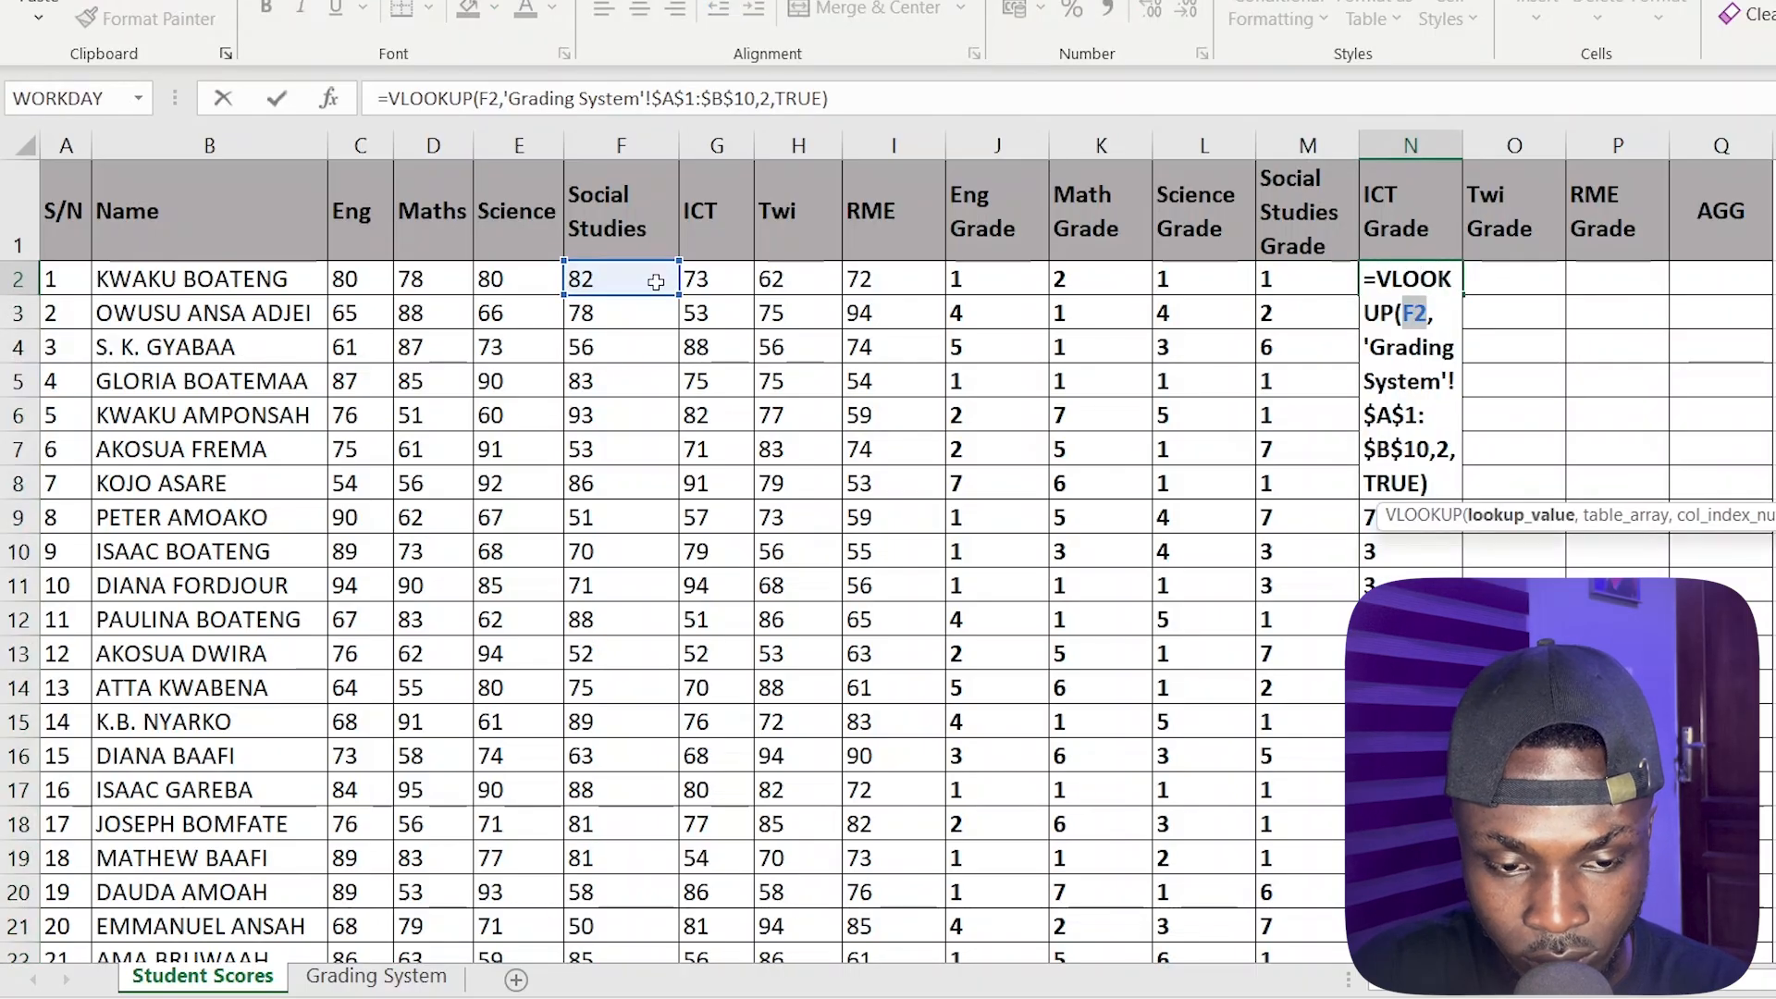
{"action": "left_click", "coordinate": [710, 280]}
{"action": "key", "text": "Return"}
{"action": "left_click", "coordinate": [1429, 279]}
{"action": "double_click", "coordinate": [1462, 294]}
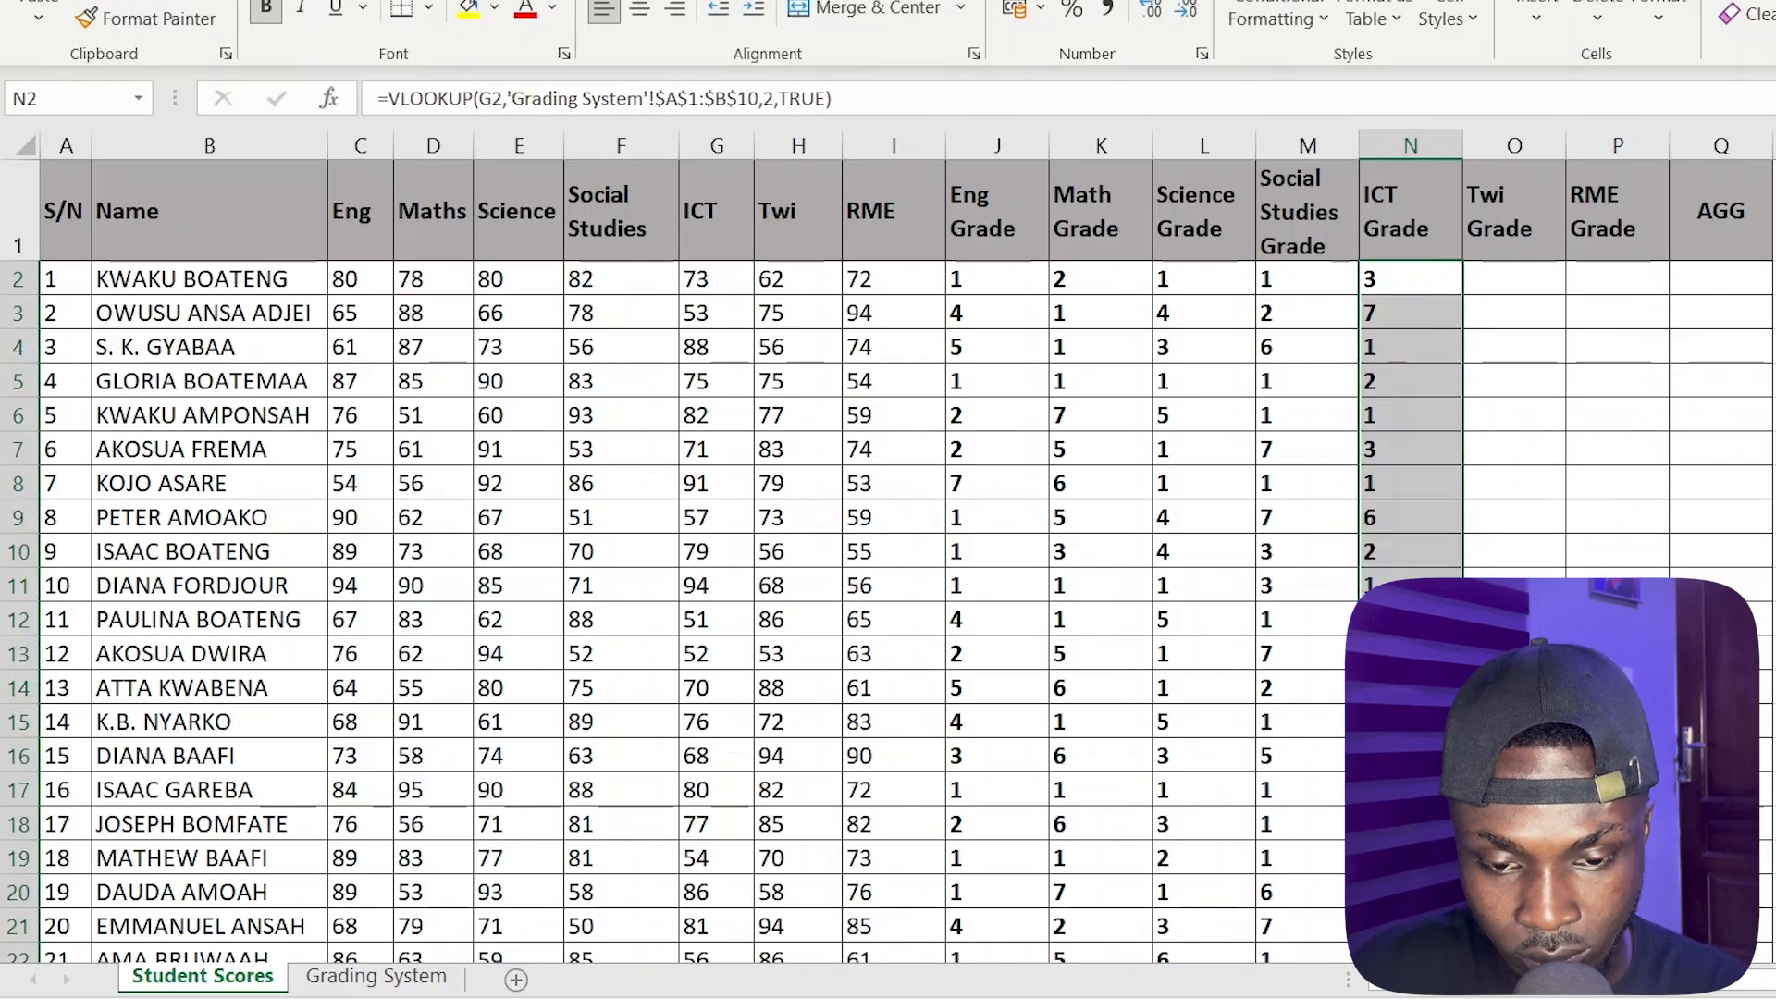
Copy the full VLOOKUP formula text from N2 into the Twi Grade cell O2, leaving N2 unchanged
{"action": "double_click", "coordinate": [1518, 277]}
{"action": "double_click", "coordinate": [1419, 278]}
{"action": "left_click_drag", "start_coordinate": [1422, 508], "coordinate": [1398, 338]}
{"action": "left_click", "coordinate": [1415, 279]}
{"action": "double_click", "coordinate": [1414, 279]}
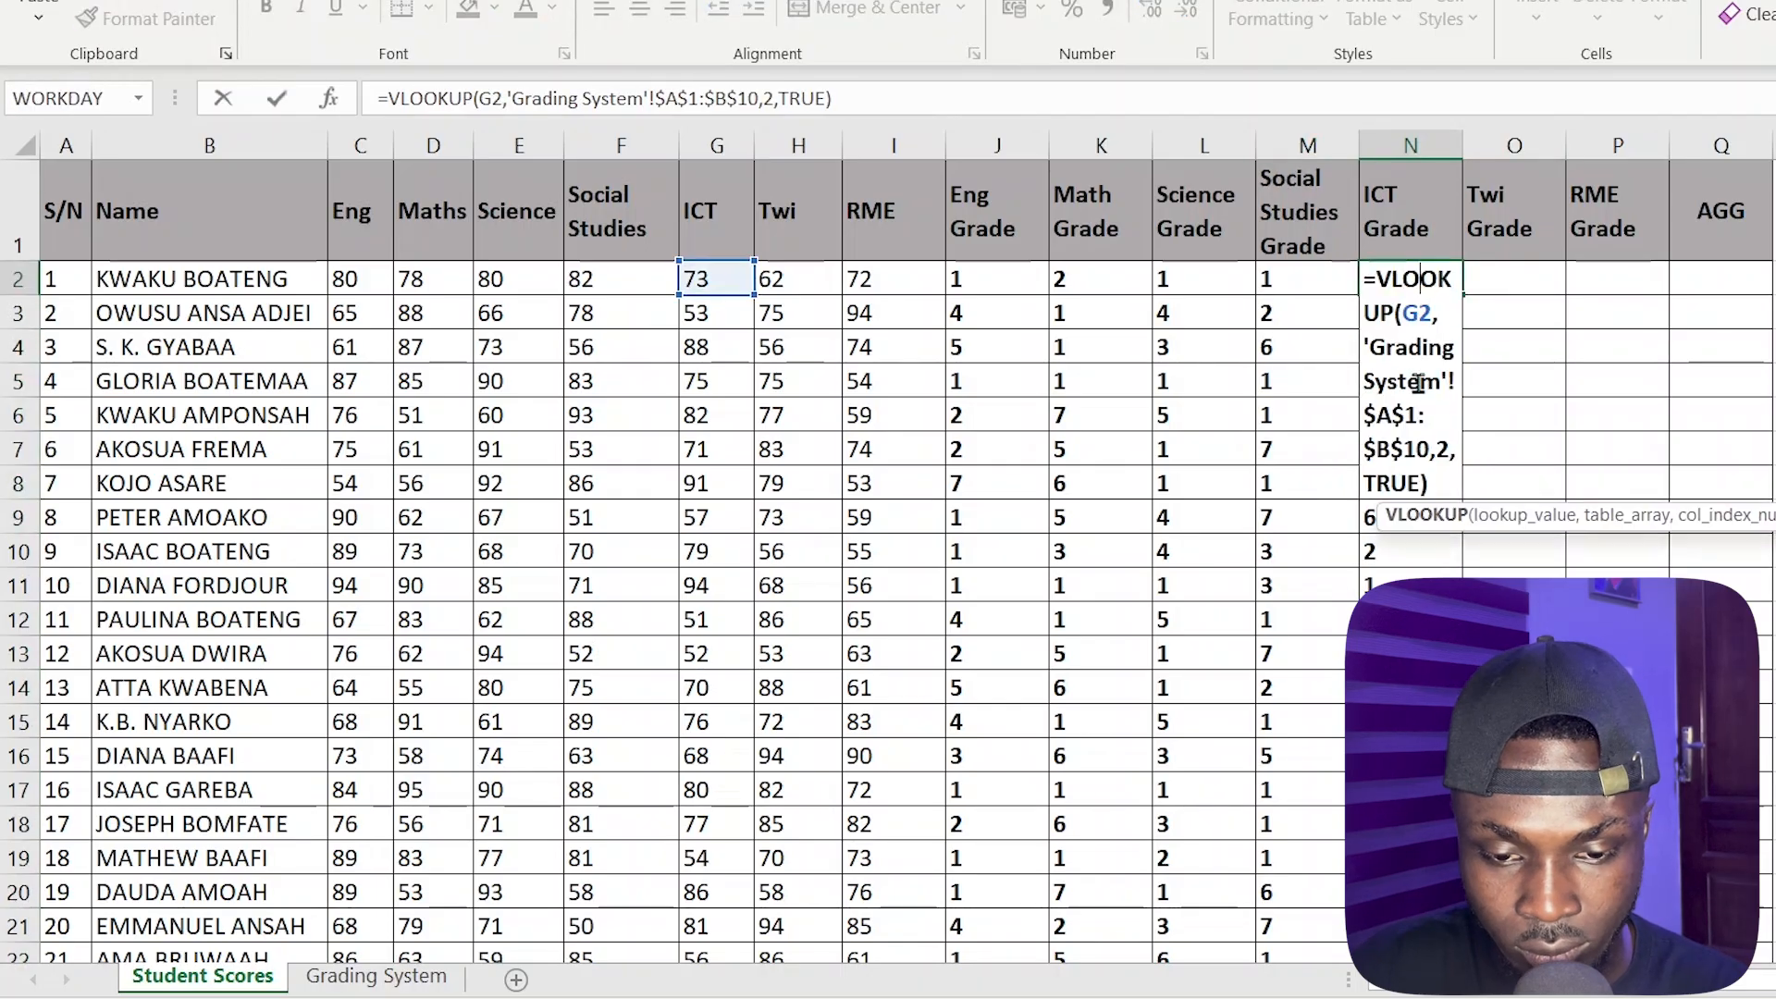
{"action": "left_click_drag", "start_coordinate": [1442, 477], "coordinate": [1285, 280]}
{"action": "key", "text": "ctrl+c"}
{"action": "key", "text": "Escape"}
{"action": "double_click", "coordinate": [1533, 280]}
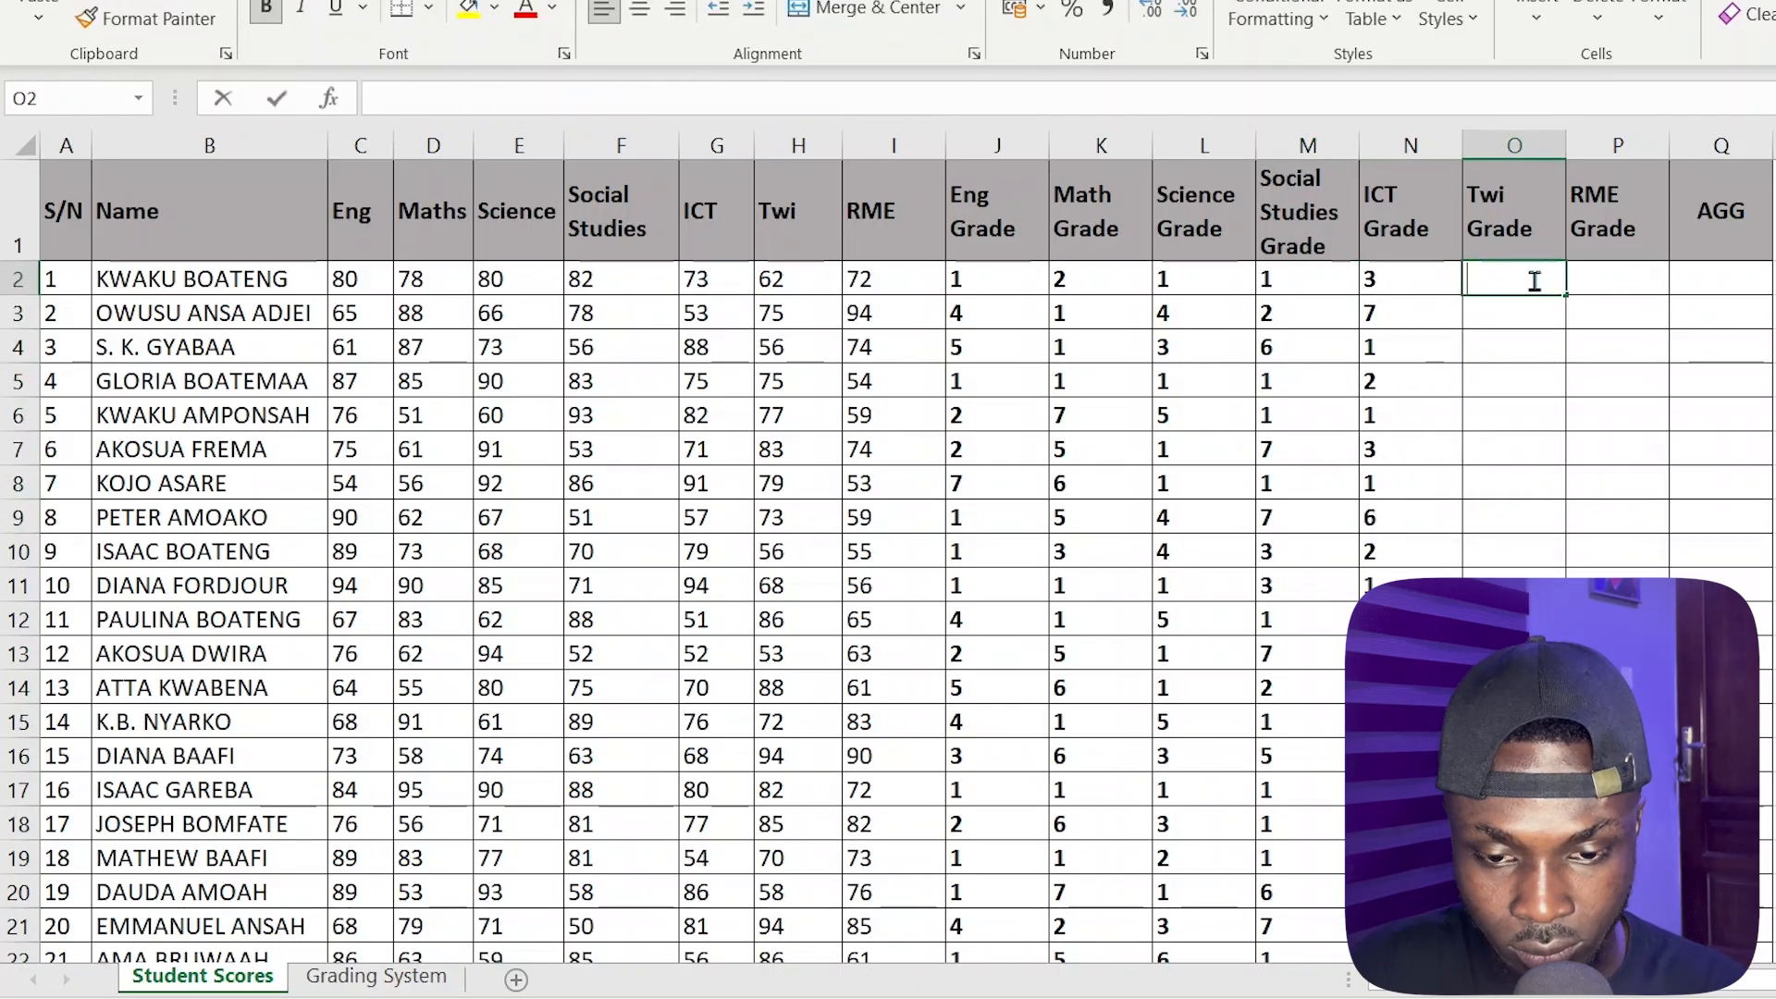
{"action": "key", "text": "ctrl+v"}
Change the lookup value in the Twi Grade formula in O2 to H2 and fill the formula down the column
{"action": "double_click", "coordinate": [1520, 314]}
{"action": "left_click", "coordinate": [780, 279]}
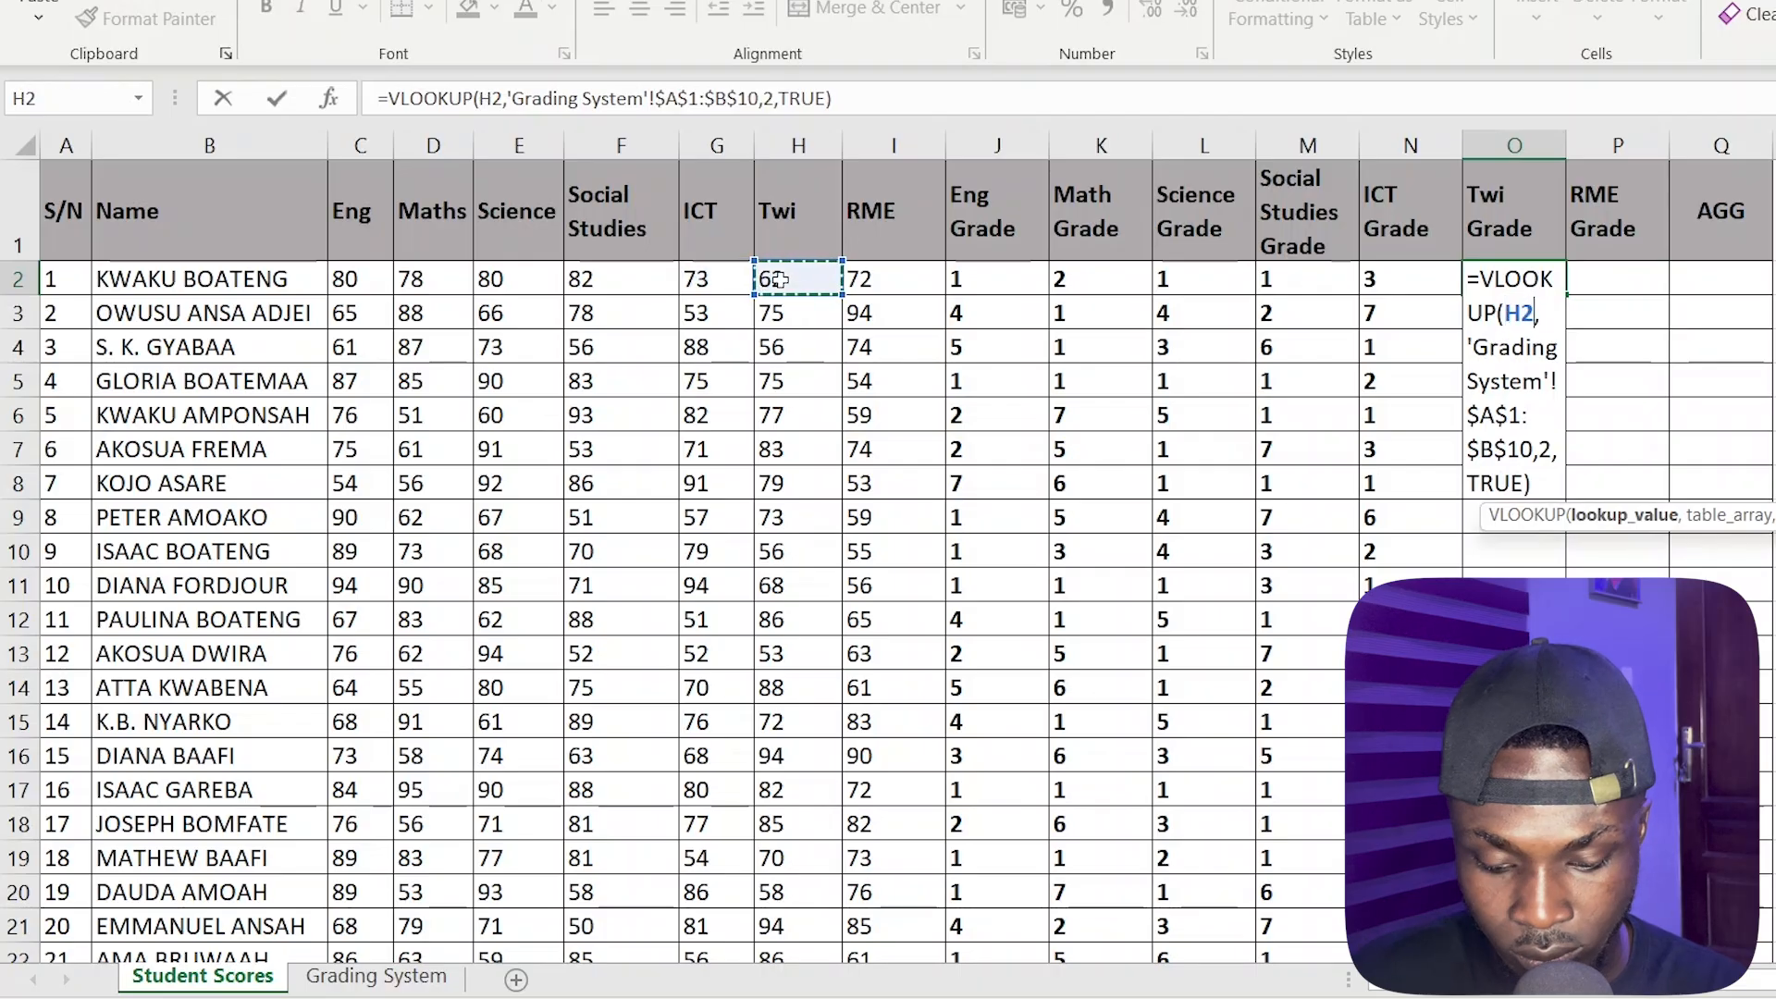
{"action": "key", "text": "Return"}
{"action": "left_click", "coordinate": [1498, 281]}
{"action": "double_click", "coordinate": [1565, 294]}
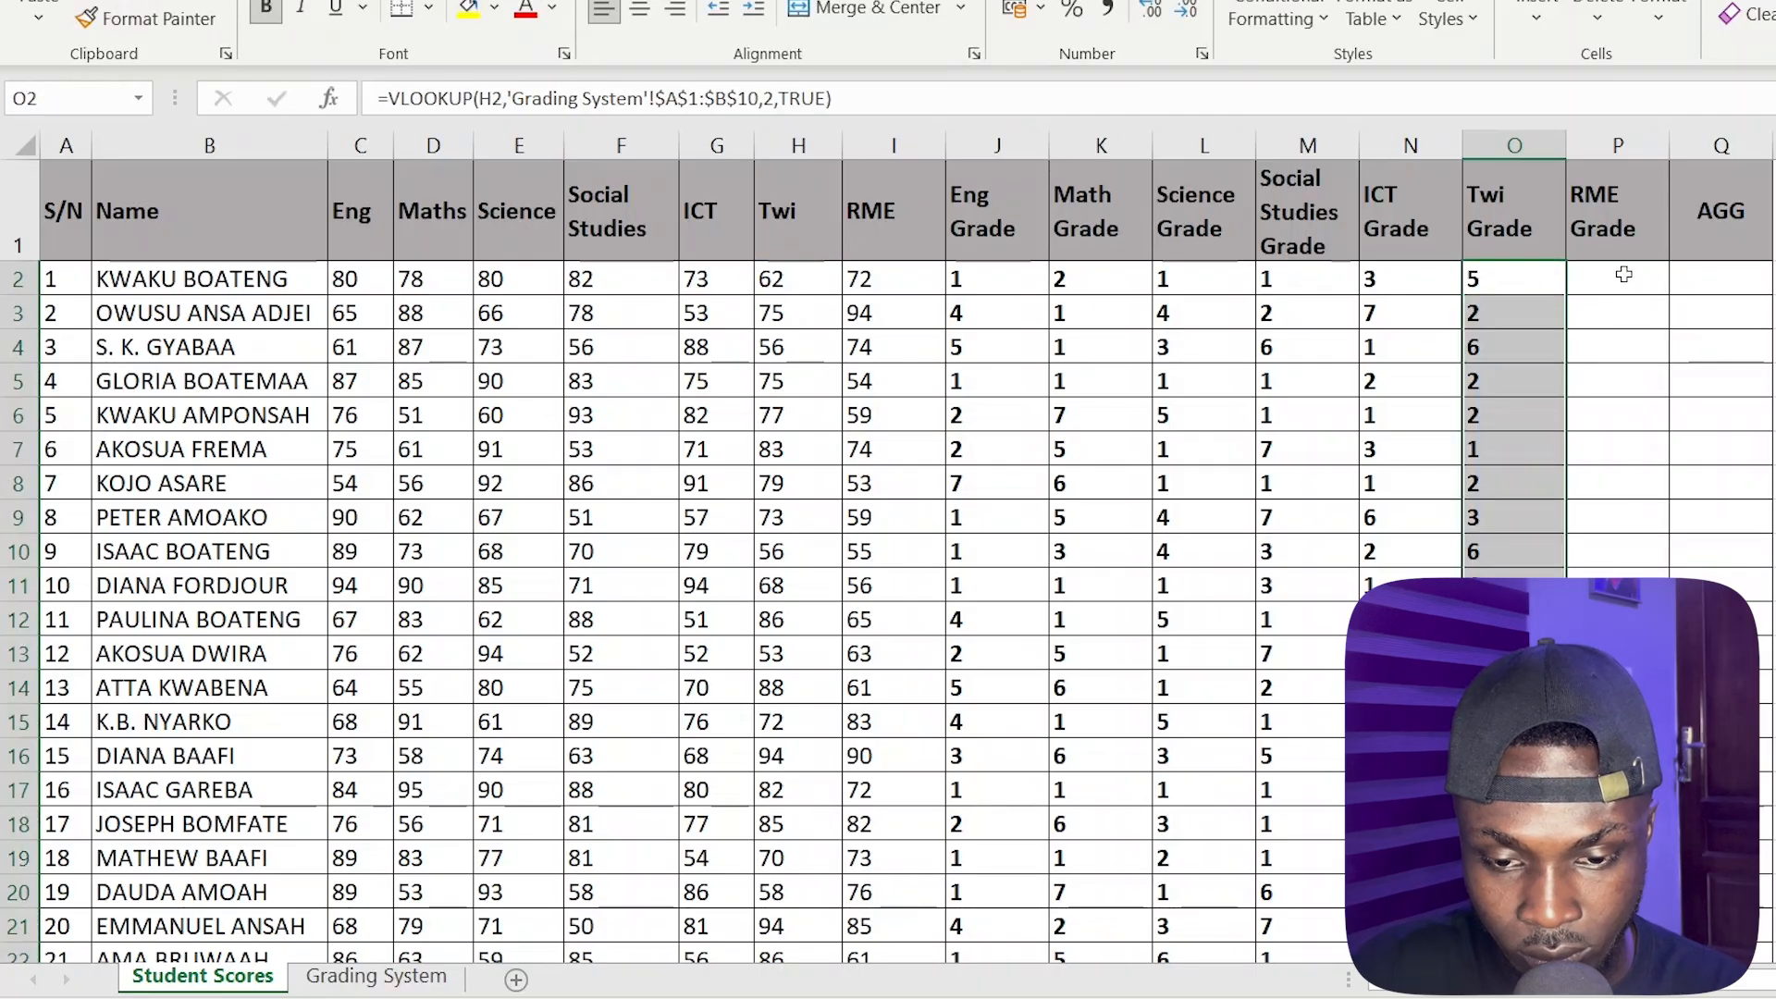
Copy the full VLOOKUP formula text from O2 into the RME Grade cell P2, leaving O2 unchanged
{"action": "left_click", "coordinate": [1623, 275]}
{"action": "double_click", "coordinate": [1488, 275]}
{"action": "left_click_drag", "start_coordinate": [1543, 489], "coordinate": [1403, 275]}
{"action": "key", "text": "ctrl+c"}
{"action": "left_click", "coordinate": [1638, 275]}
{"action": "key", "text": "Escape"}
{"action": "left_click", "coordinate": [1606, 274]}
{"action": "double_click", "coordinate": [1606, 277]}
{"action": "key", "text": "ctrl+v"}
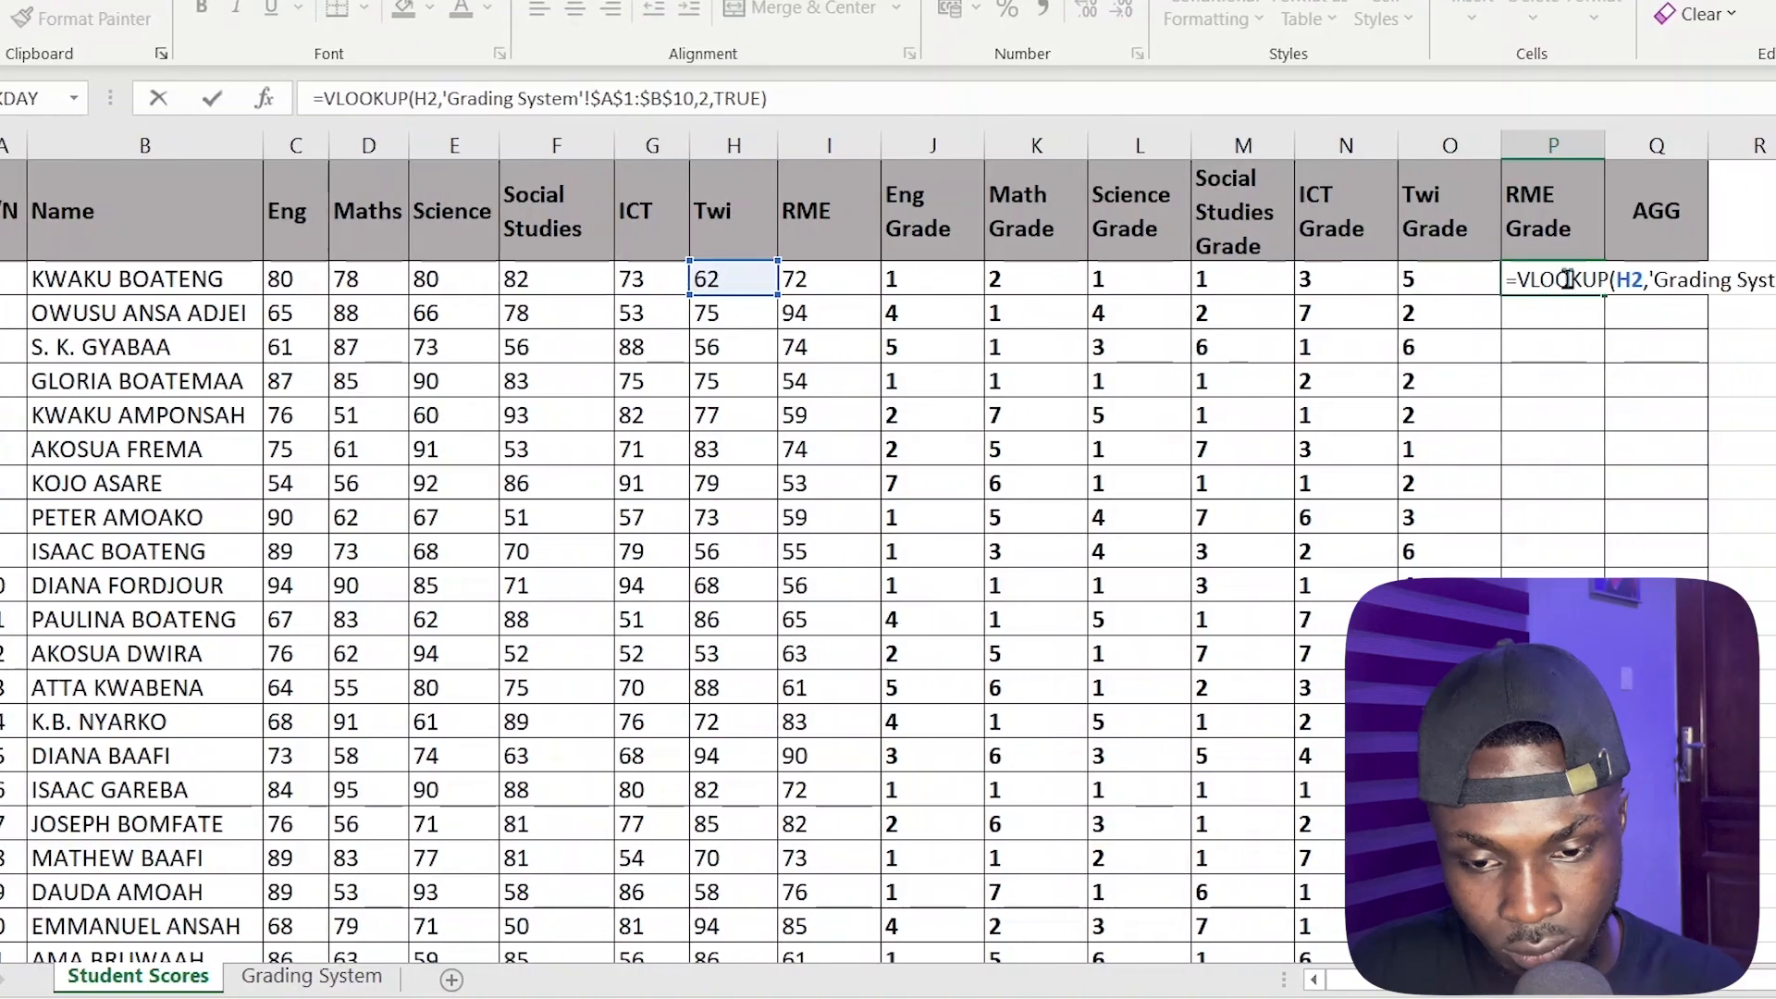
Change the lookup value in the RME Grade formula in P2 to I2, fill it down, and check the filled column
{"action": "left_click", "coordinate": [797, 278]}
{"action": "key", "text": "Return"}
{"action": "left_click", "coordinate": [1554, 280]}
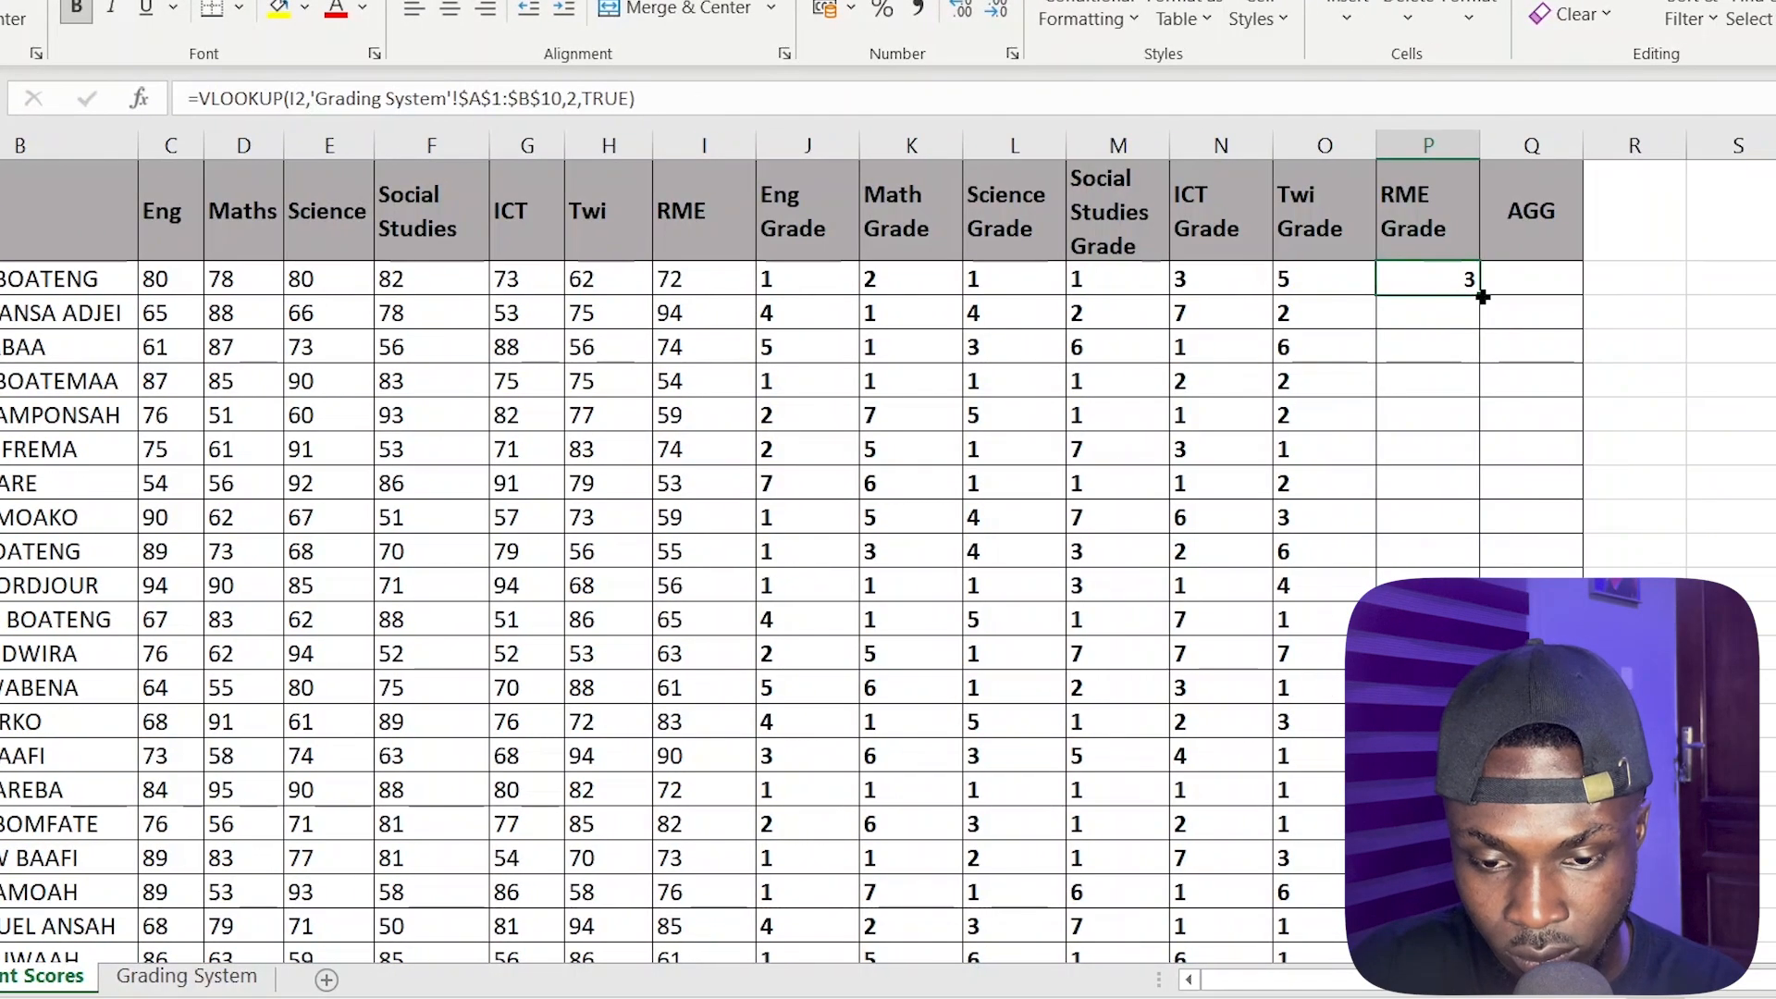
{"action": "double_click", "coordinate": [1572, 295]}
{"action": "scroll", "coordinate": [1469, 381], "scroll_direction": "down", "scroll_amount": 4}
{"action": "scroll", "coordinate": [1469, 381], "scroll_direction": "up", "scroll_amount": 4}
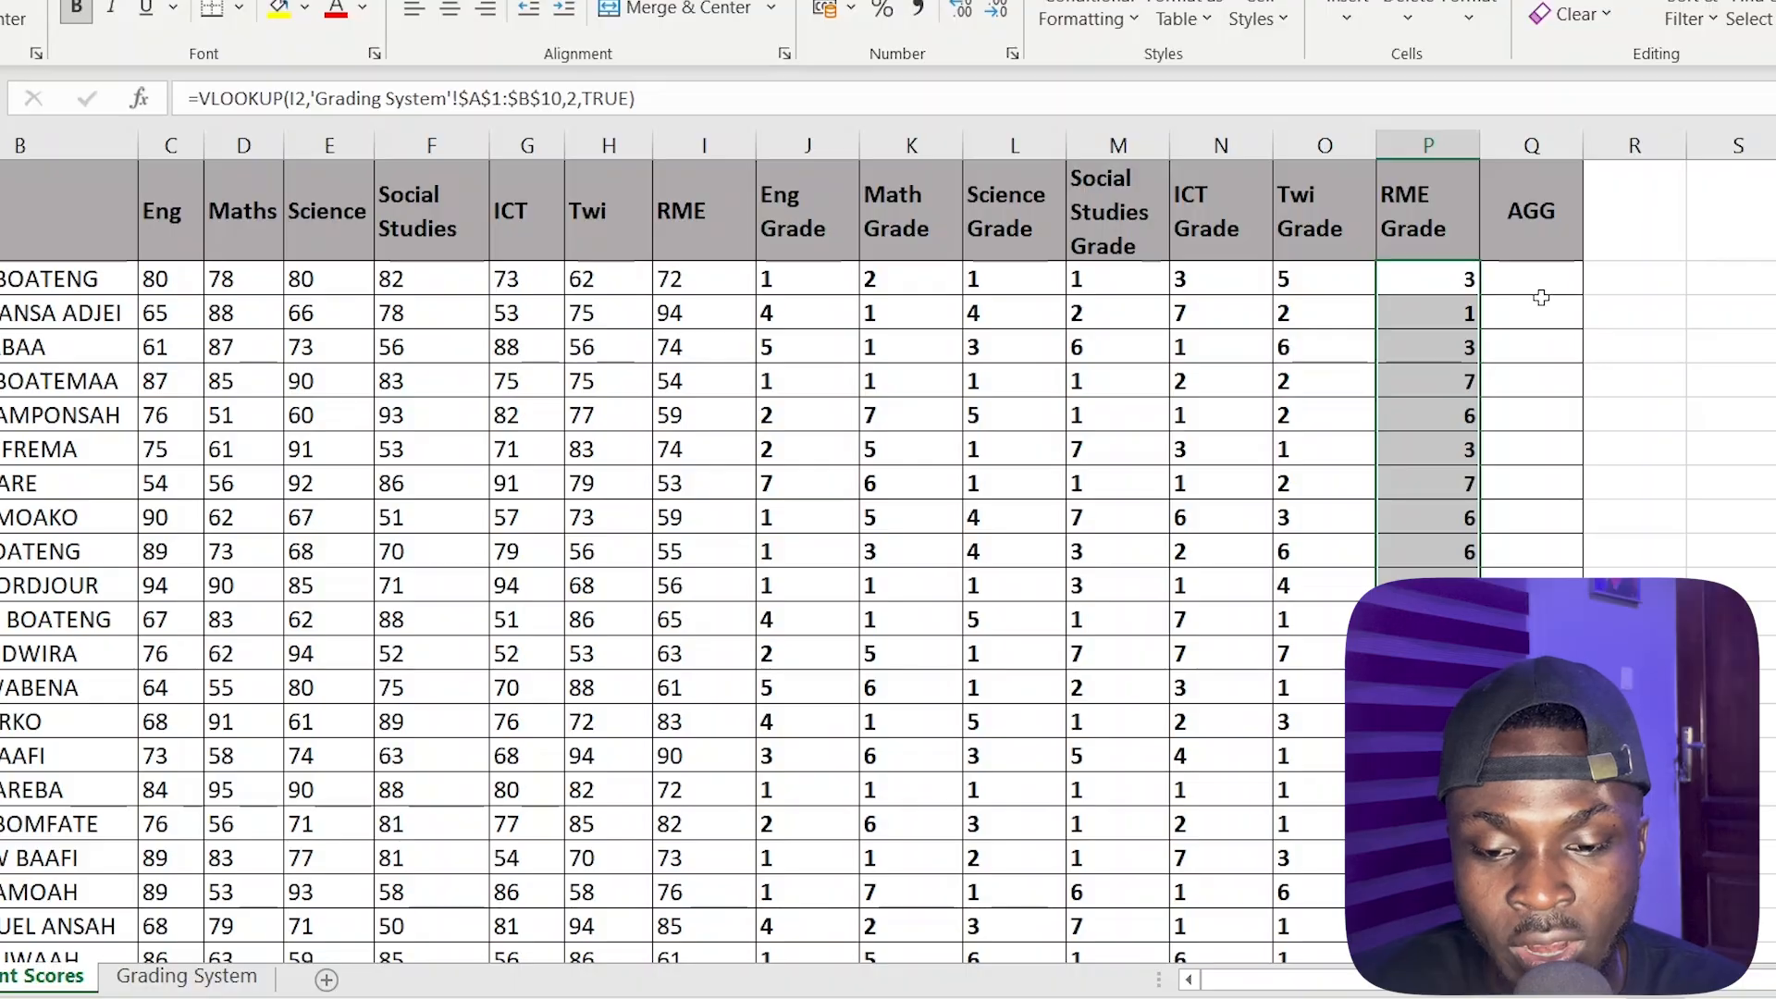
Widen the AGG column Q and review the first student's grades in row 2
{"action": "left_click", "coordinate": [1537, 285]}
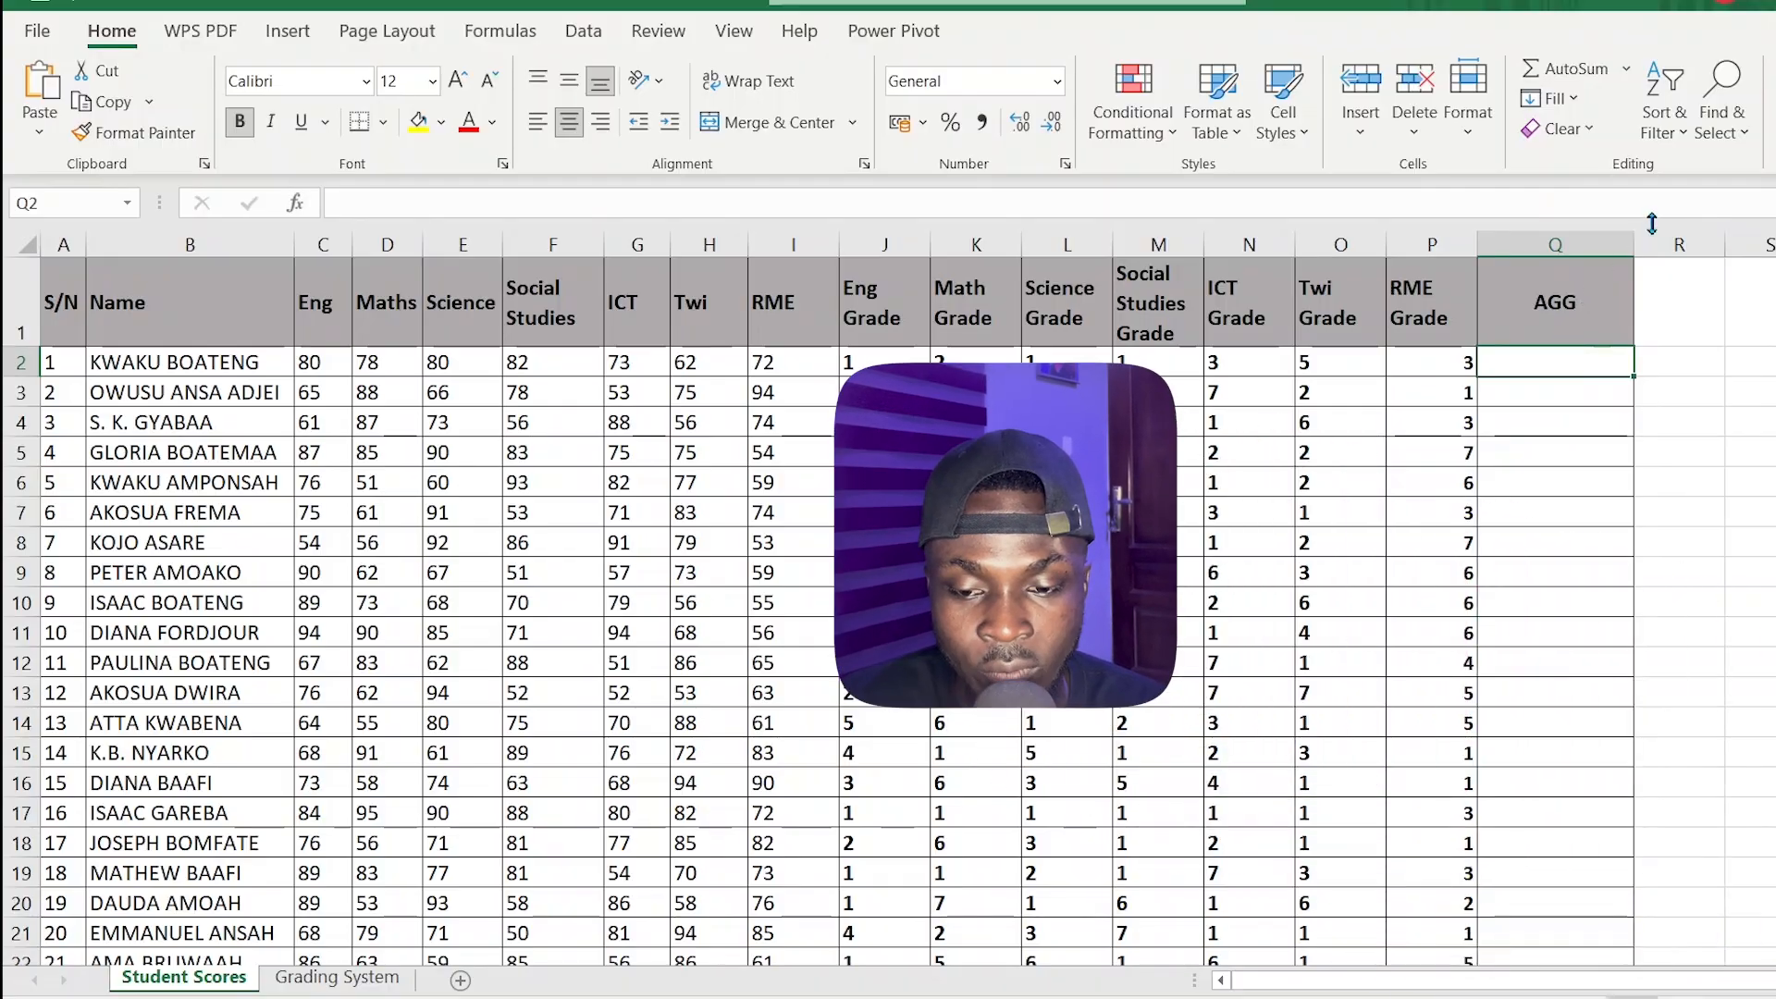
{"action": "left_click_drag", "start_coordinate": [1636, 239], "coordinate": [1695, 248]}
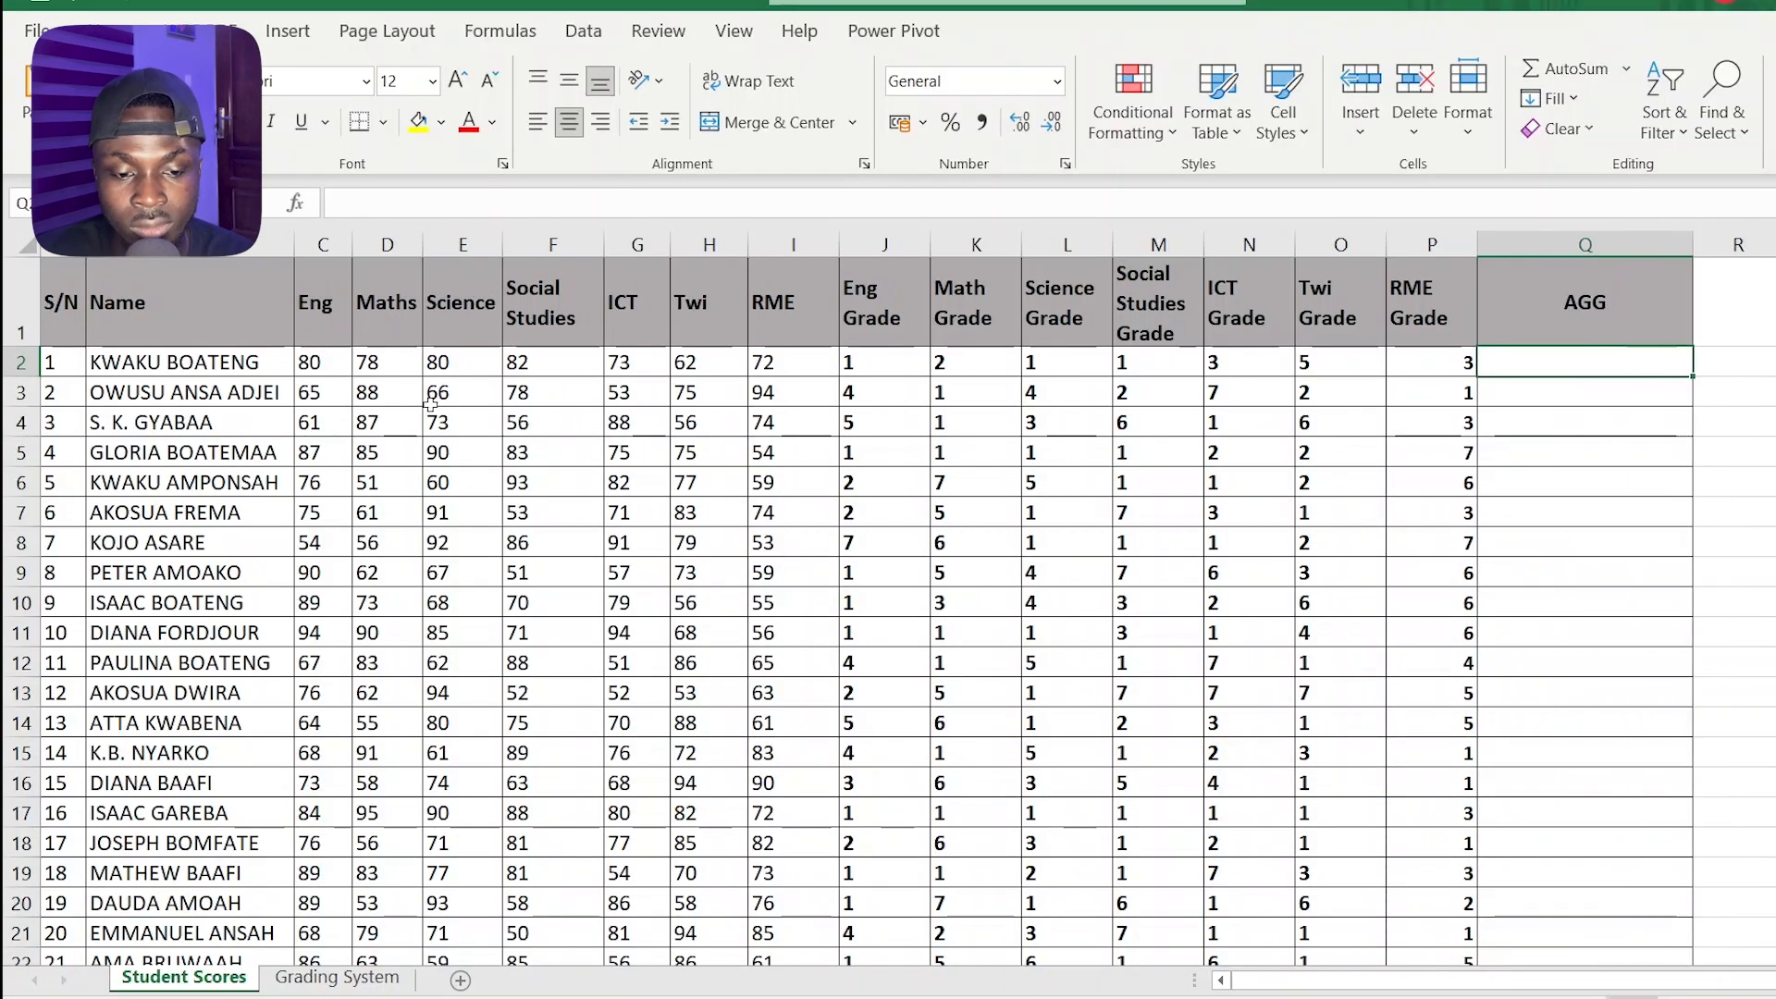
{"action": "left_click_drag", "start_coordinate": [882, 375], "coordinate": [1437, 374]}
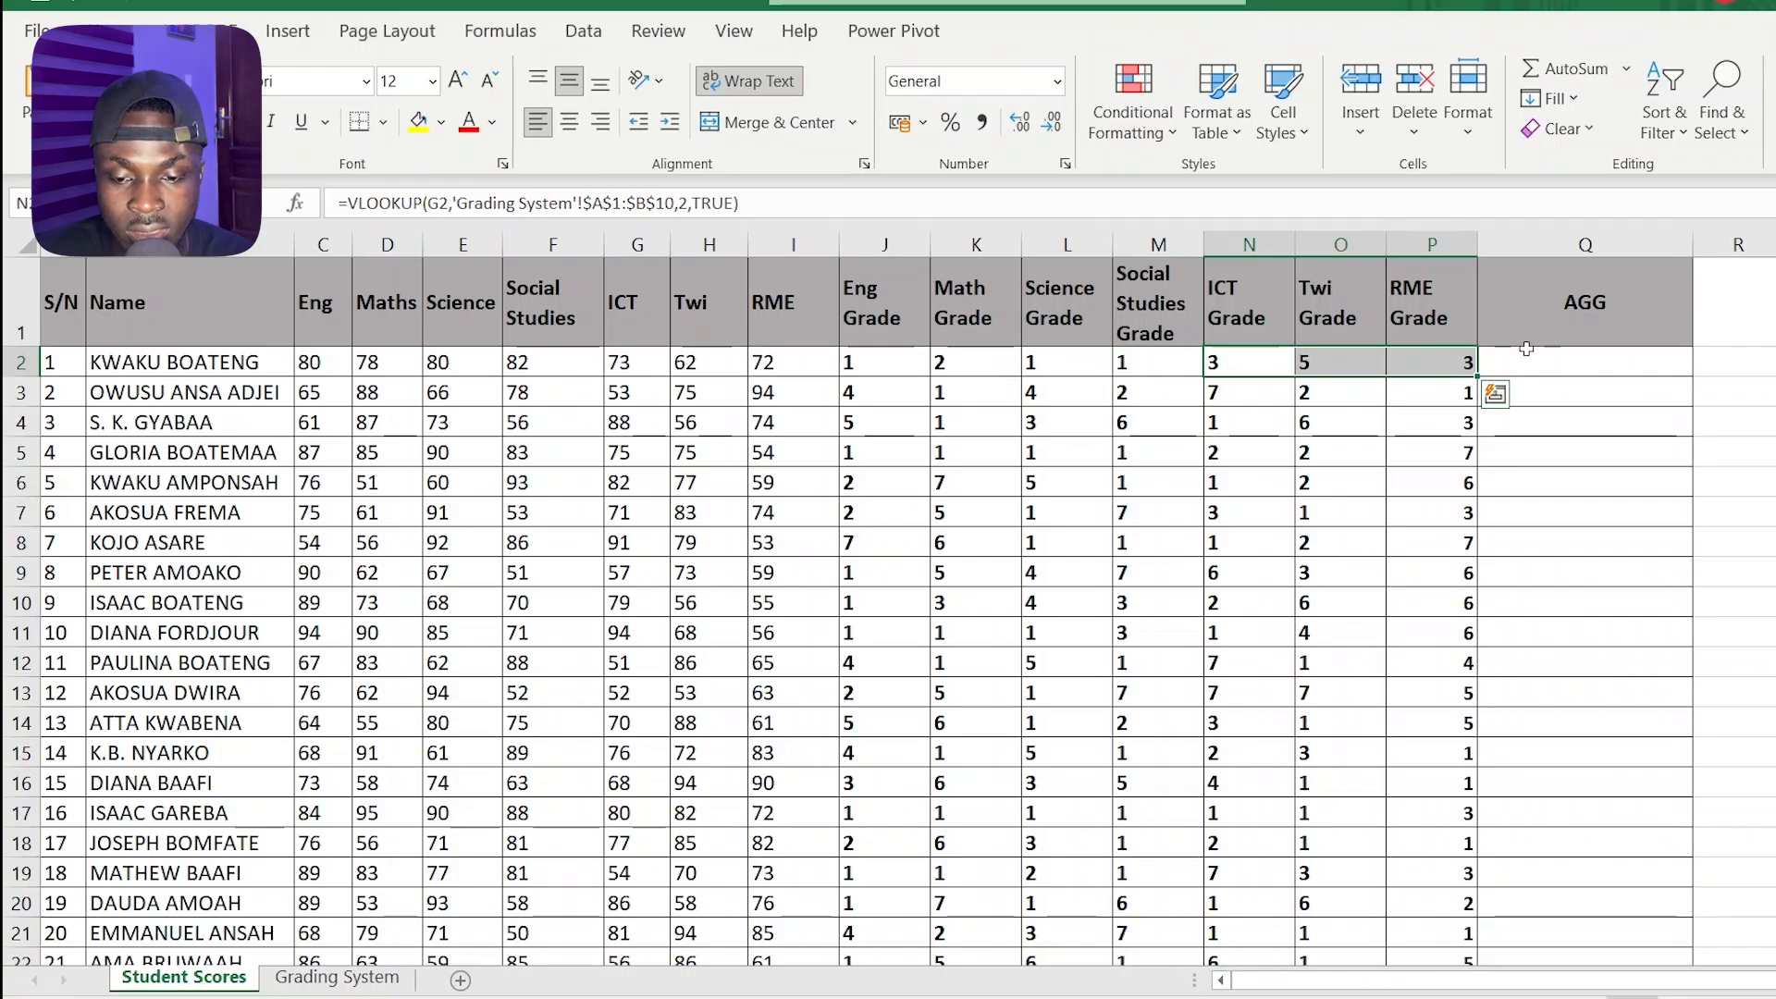
Begin the AGG formula in Q2 with =SUM(J2:M2) to total the first student's four core subject grades
{"action": "left_click", "coordinate": [1534, 357]}
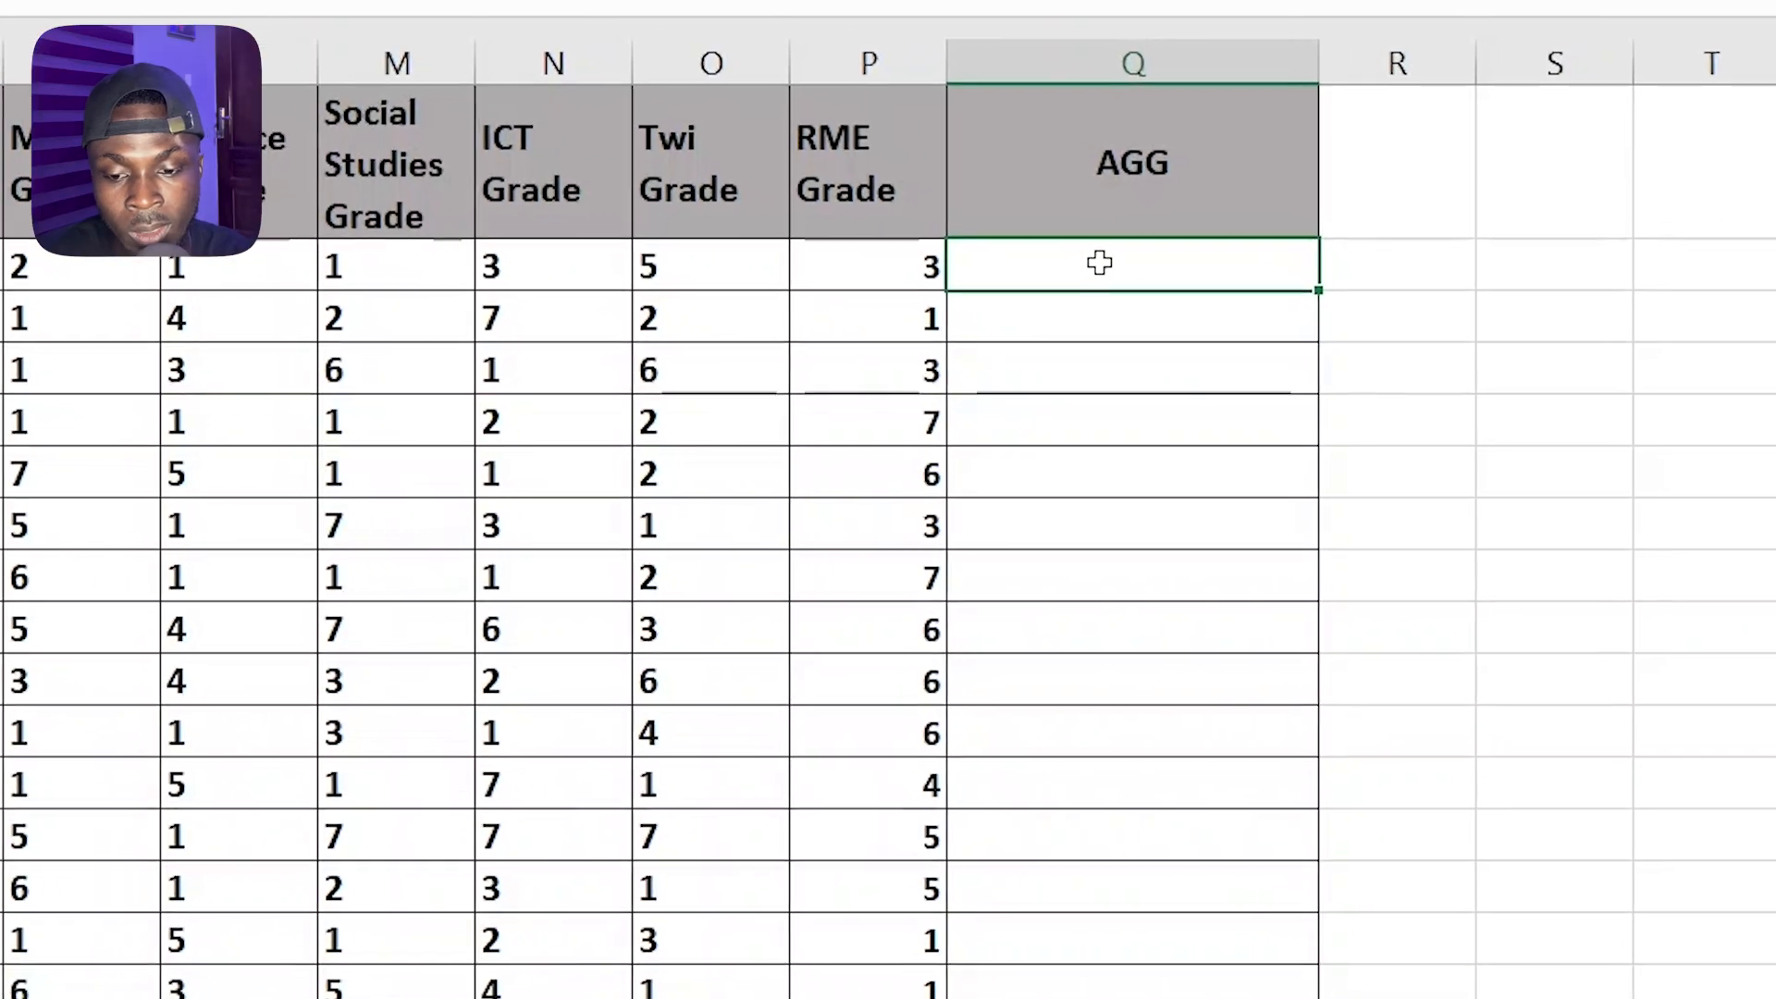
{"action": "type", "text": "=sum"}
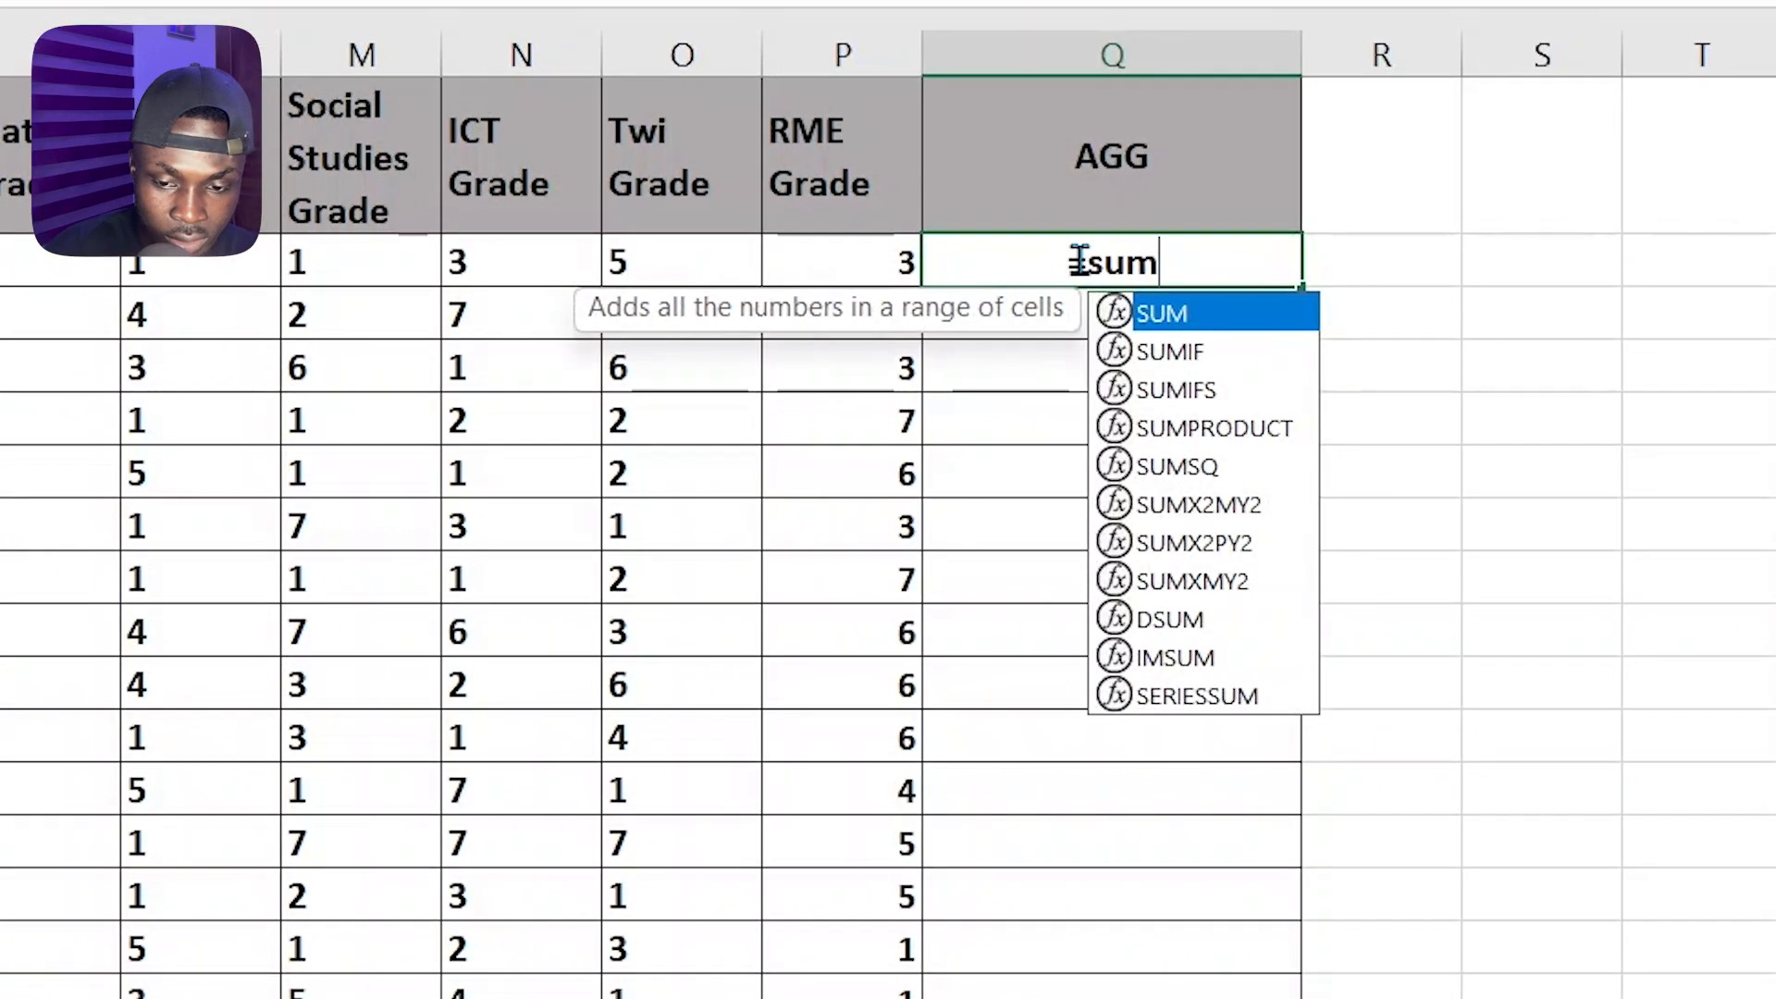
{"action": "key", "text": "Tab"}
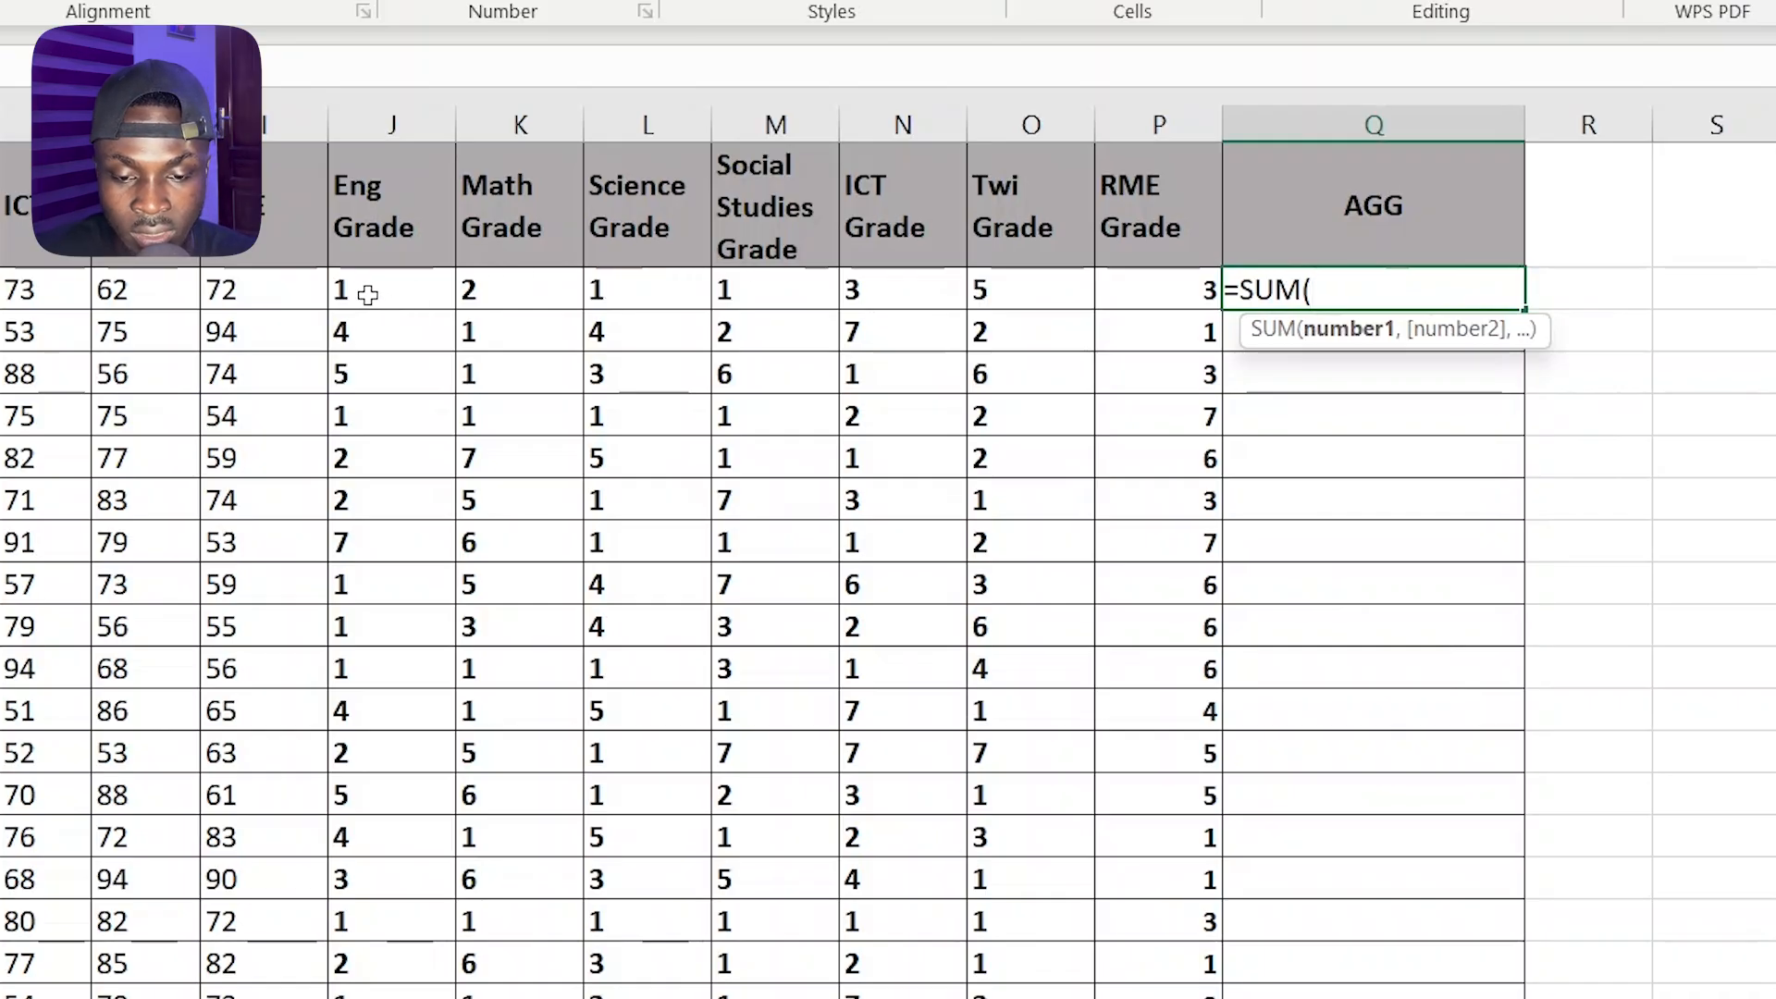
{"action": "left_click_drag", "start_coordinate": [365, 291], "coordinate": [759, 290]}
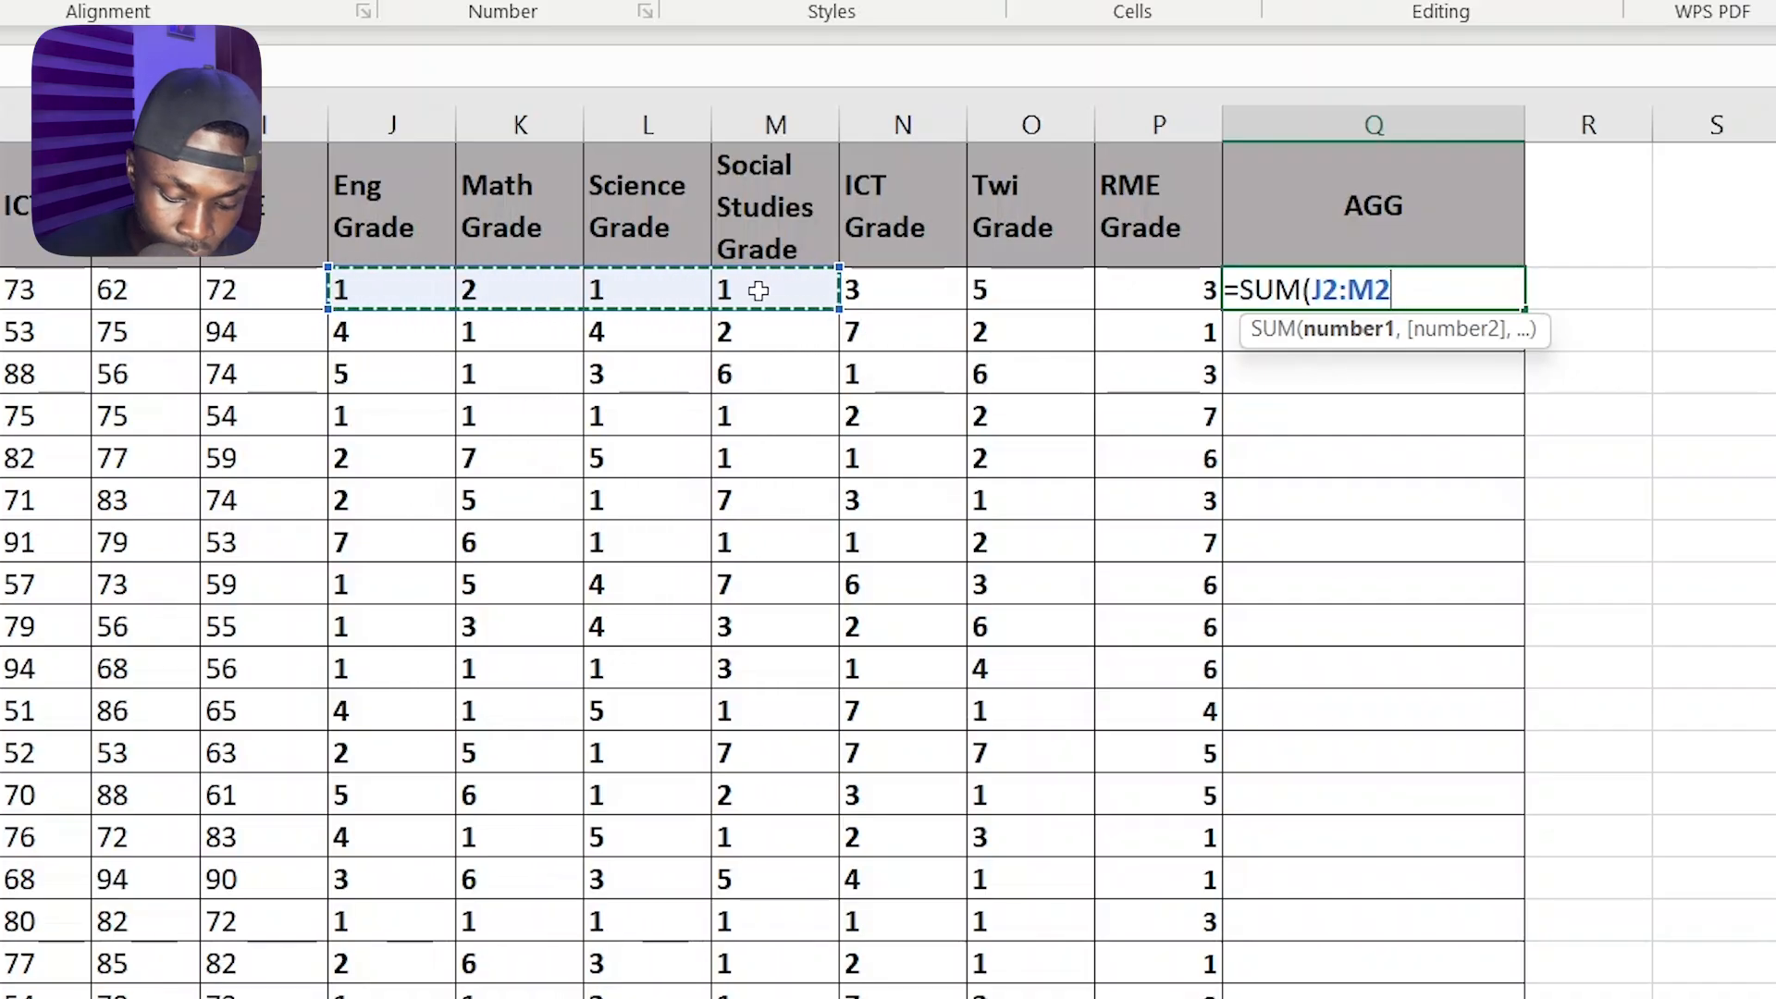
{"action": "type", "text": ")"}
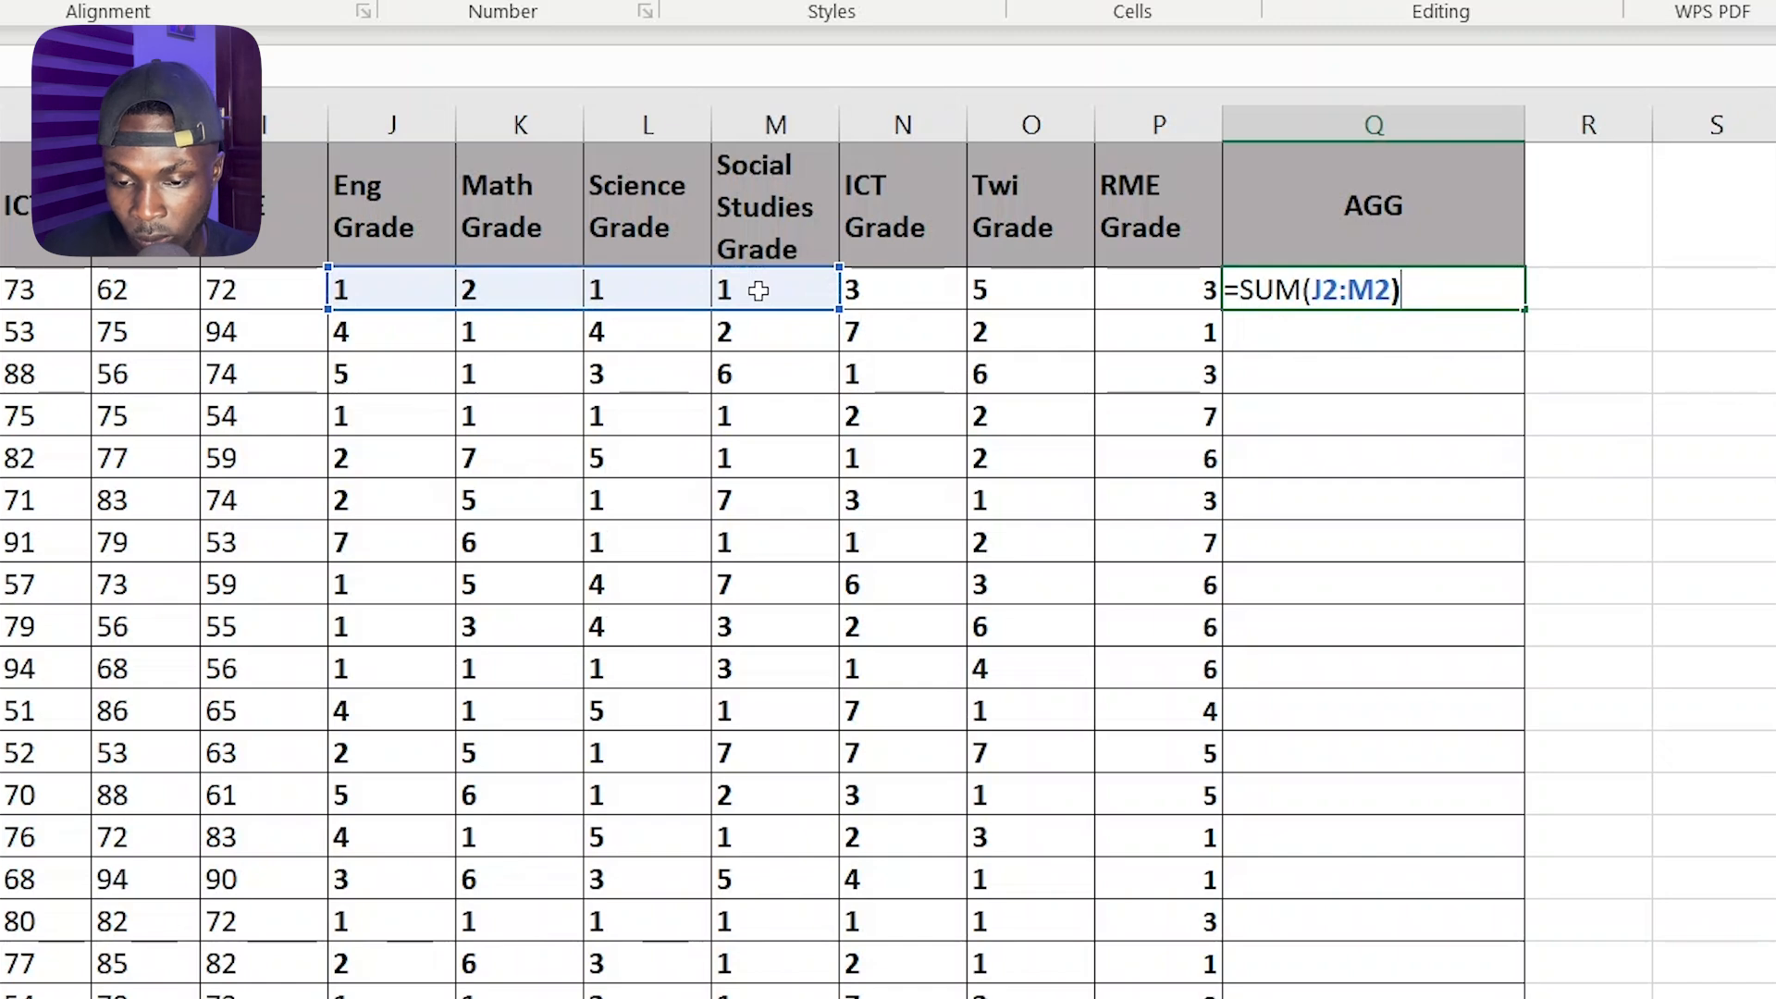
{"action": "type", "text": " +"}
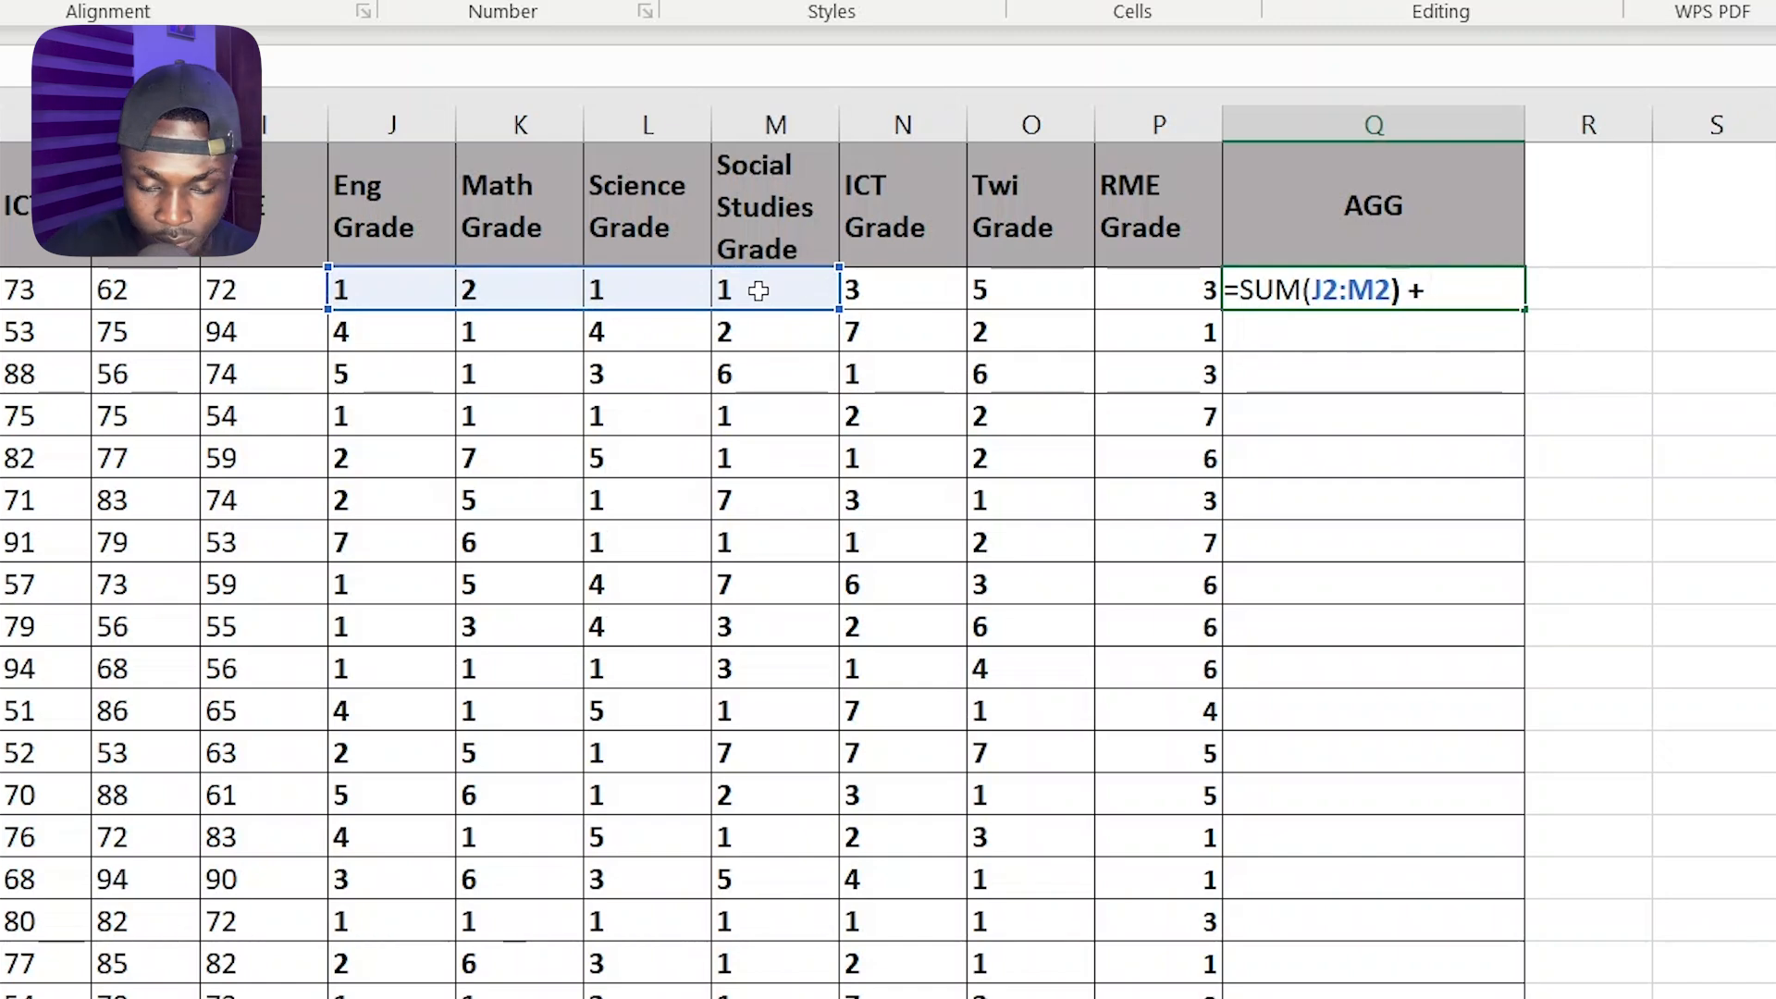
{"action": "type", "text": " sum"}
Extend the Q2 formula with + SUM(SMALL(N2:P2,{1,2})) to add the two best elective grades, and enter it
{"action": "key", "text": "Tab"}
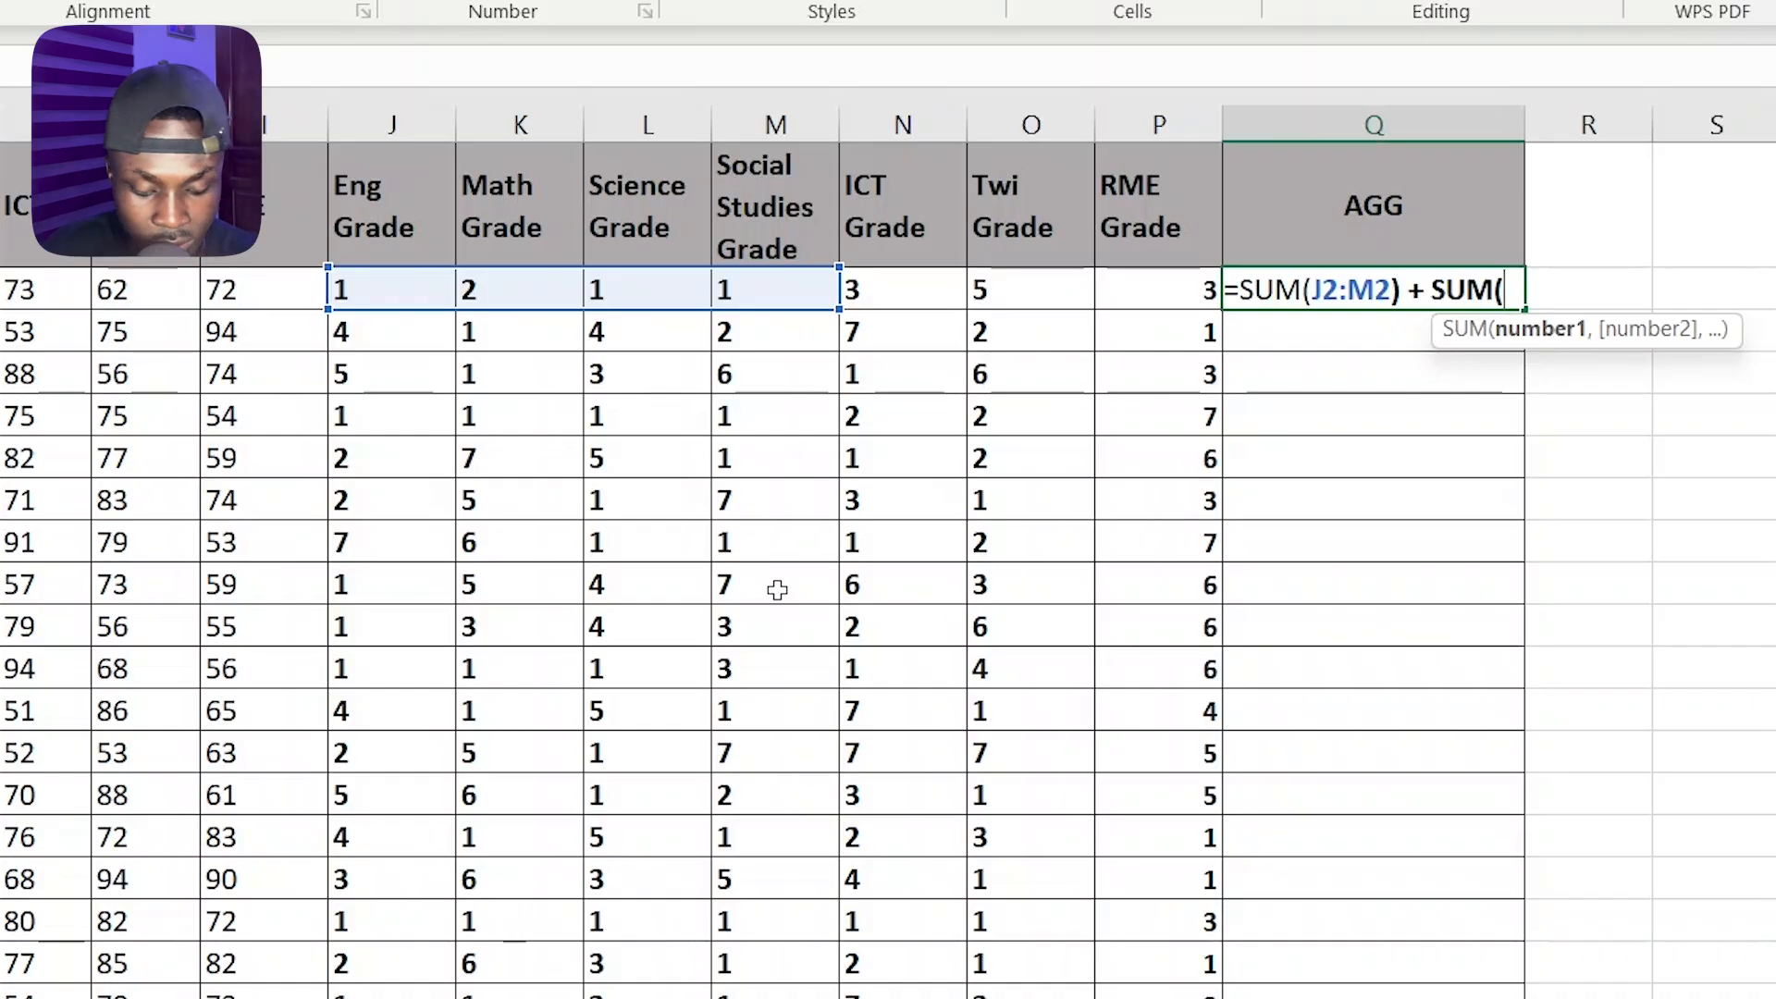
{"action": "type", "text": "smal"}
{"action": "key", "text": "Tab"}
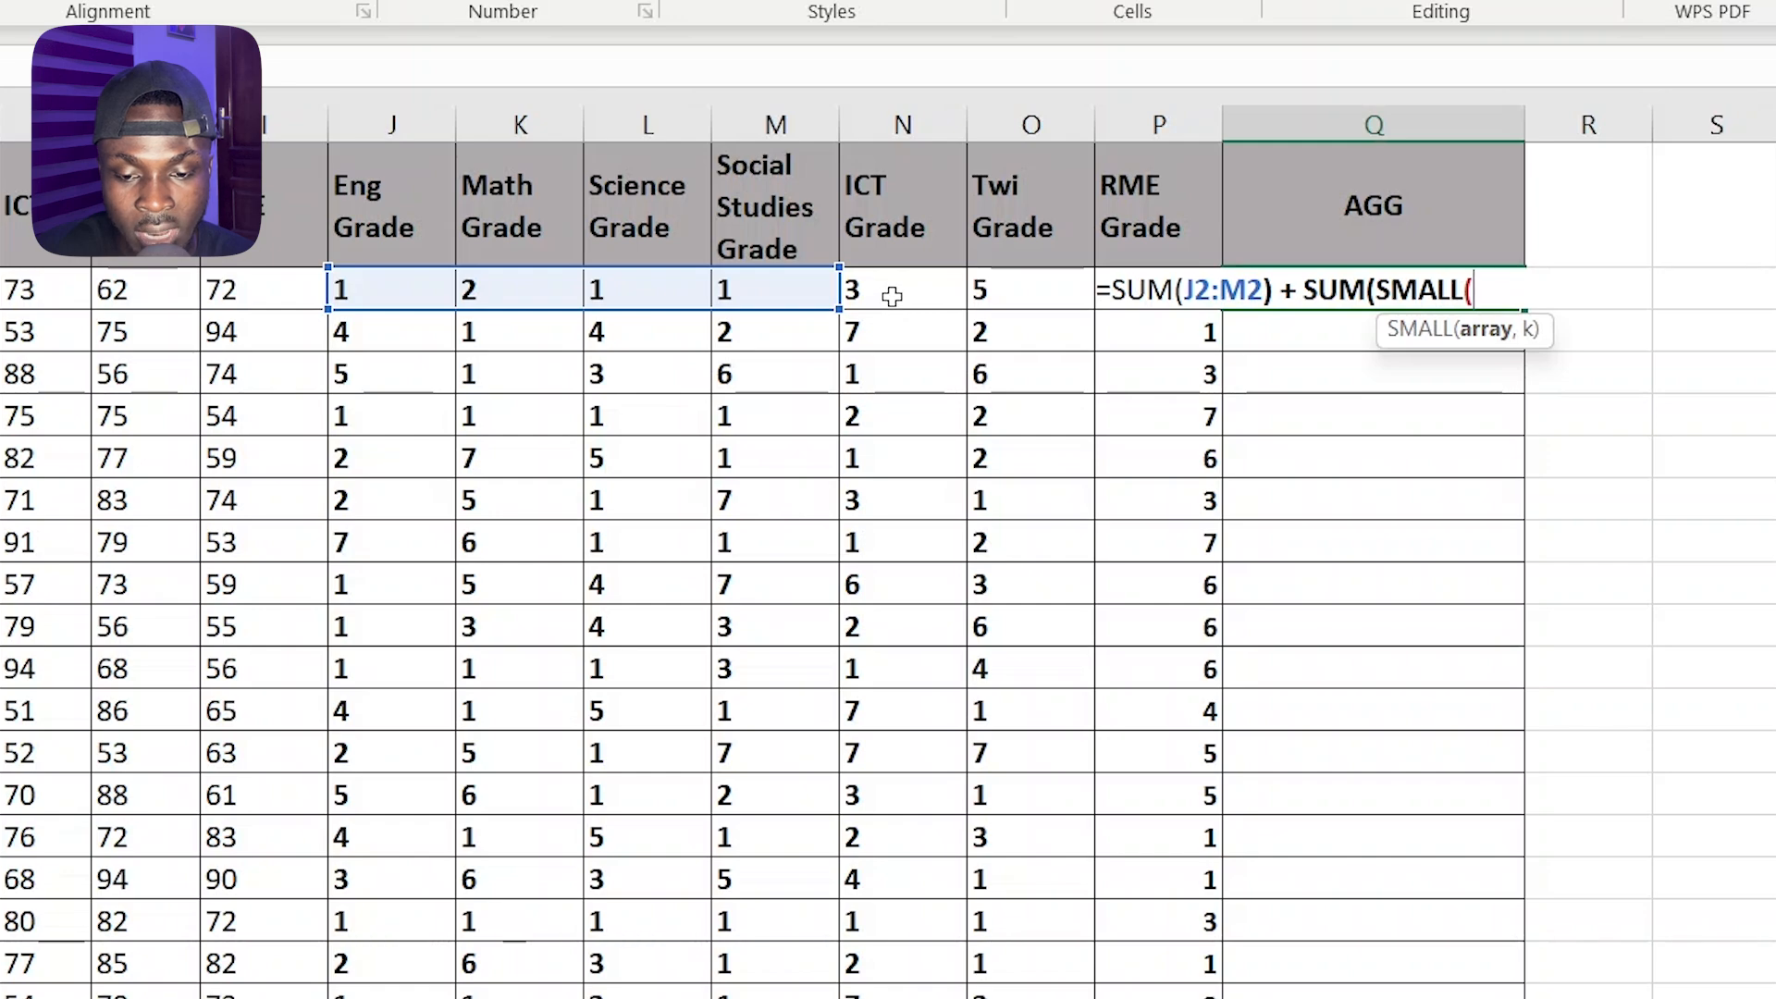
{"action": "left_click_drag", "start_coordinate": [881, 294], "coordinate": [1151, 296]}
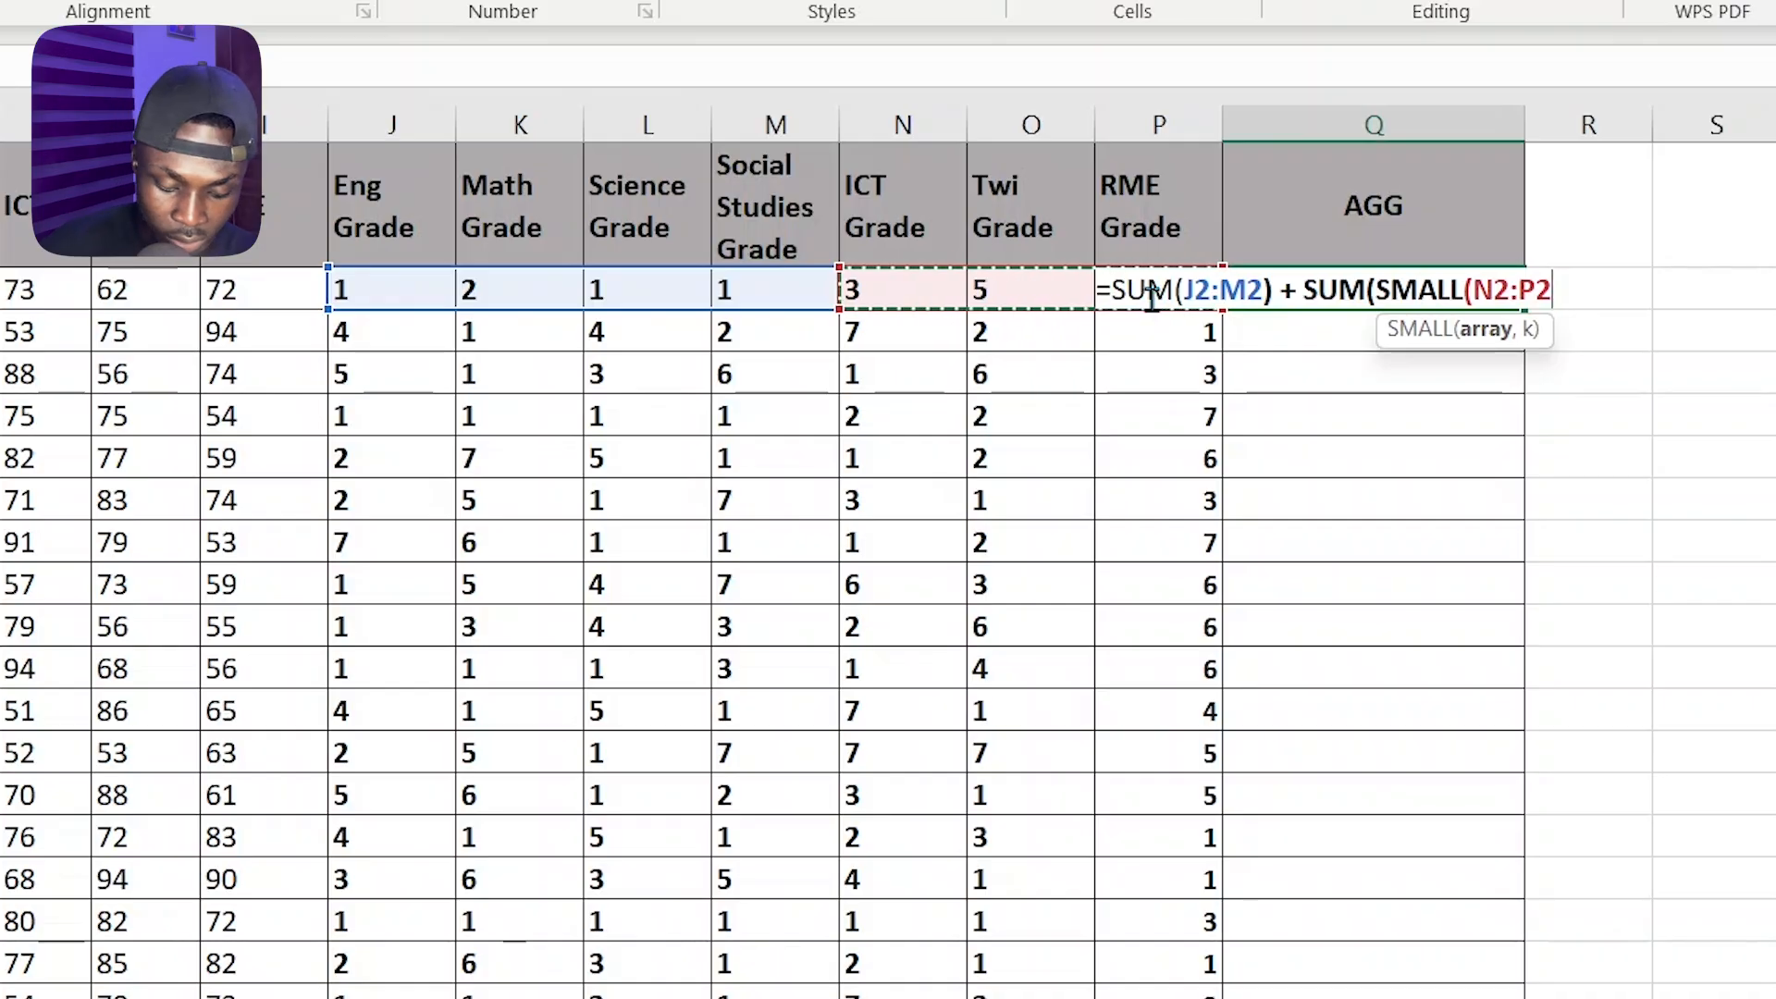
{"action": "type", "text": ","}
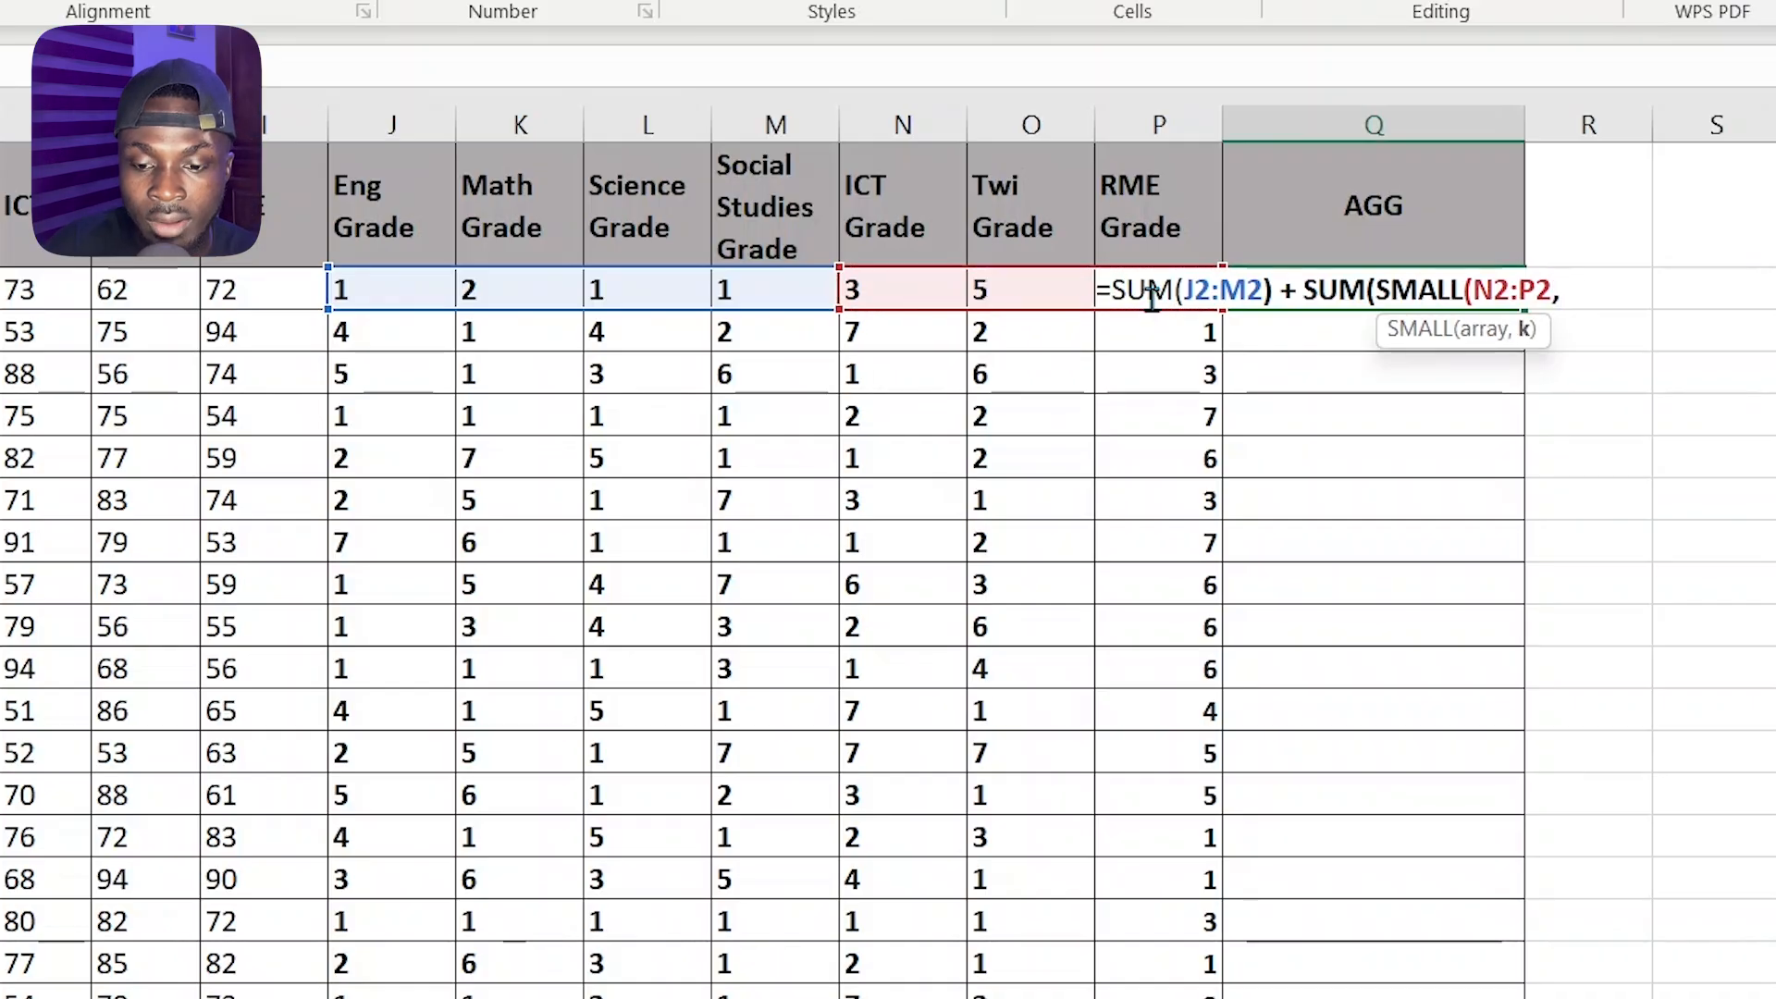
{"action": "type", "text": "{"}
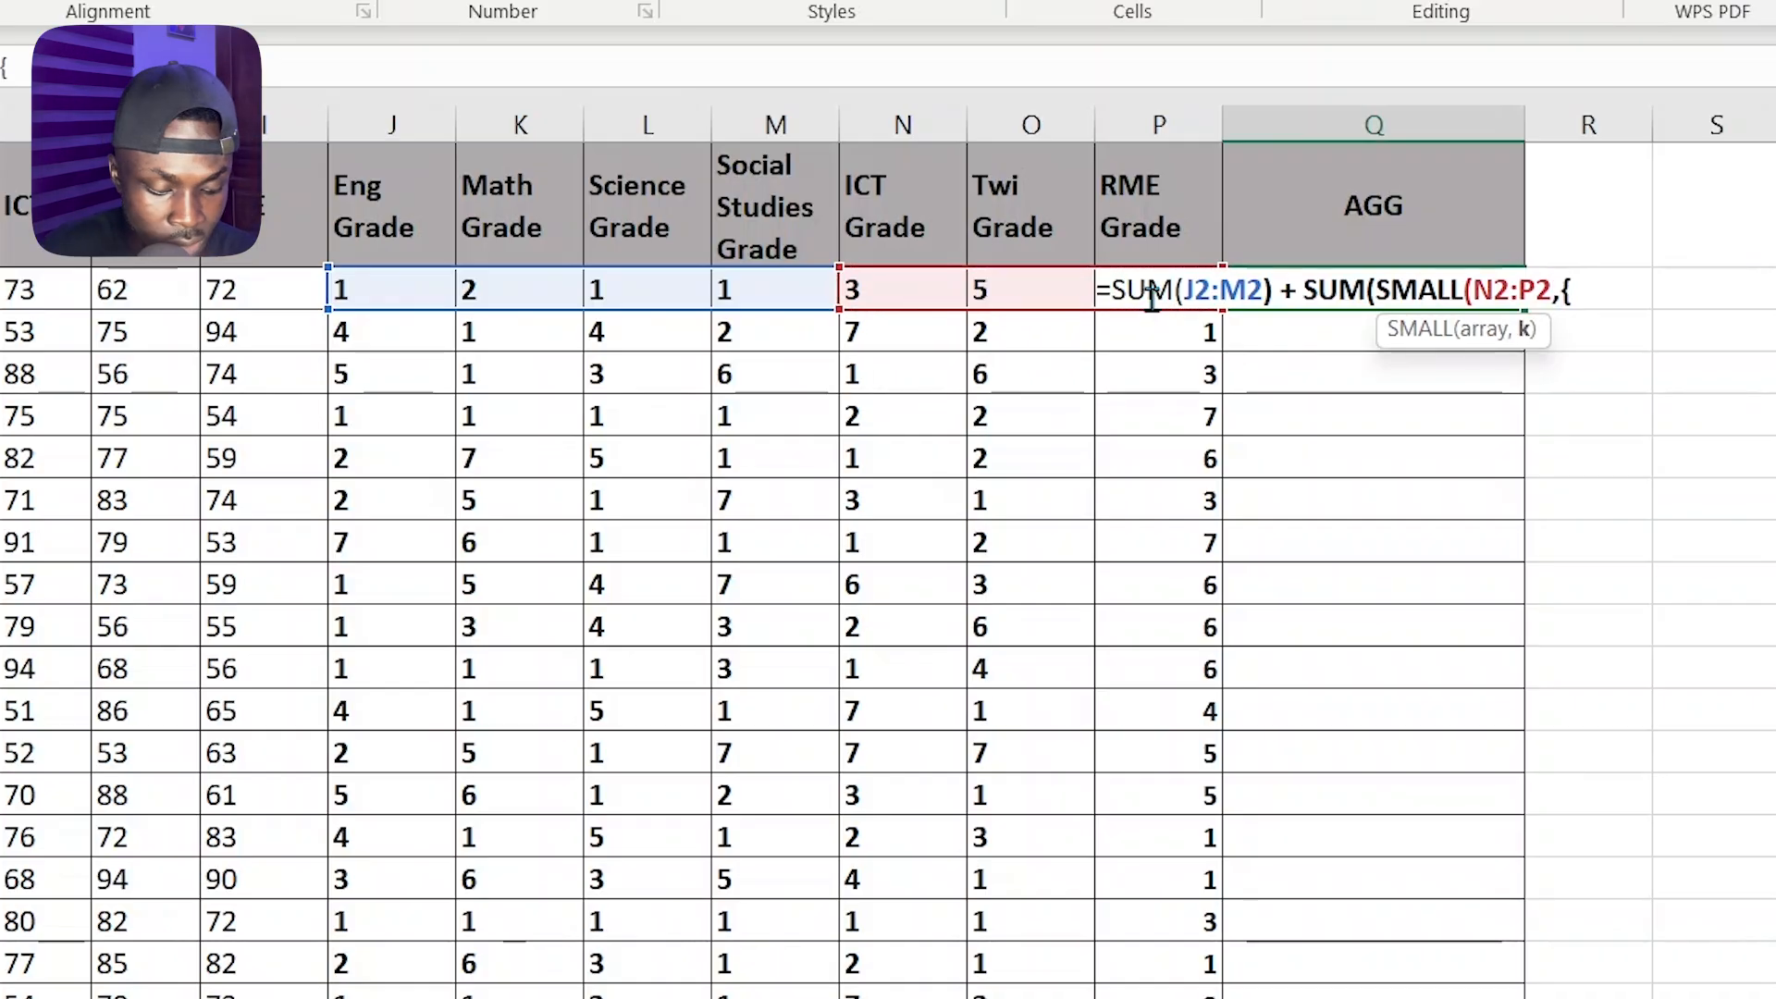
{"action": "type", "text": "1,2}"}
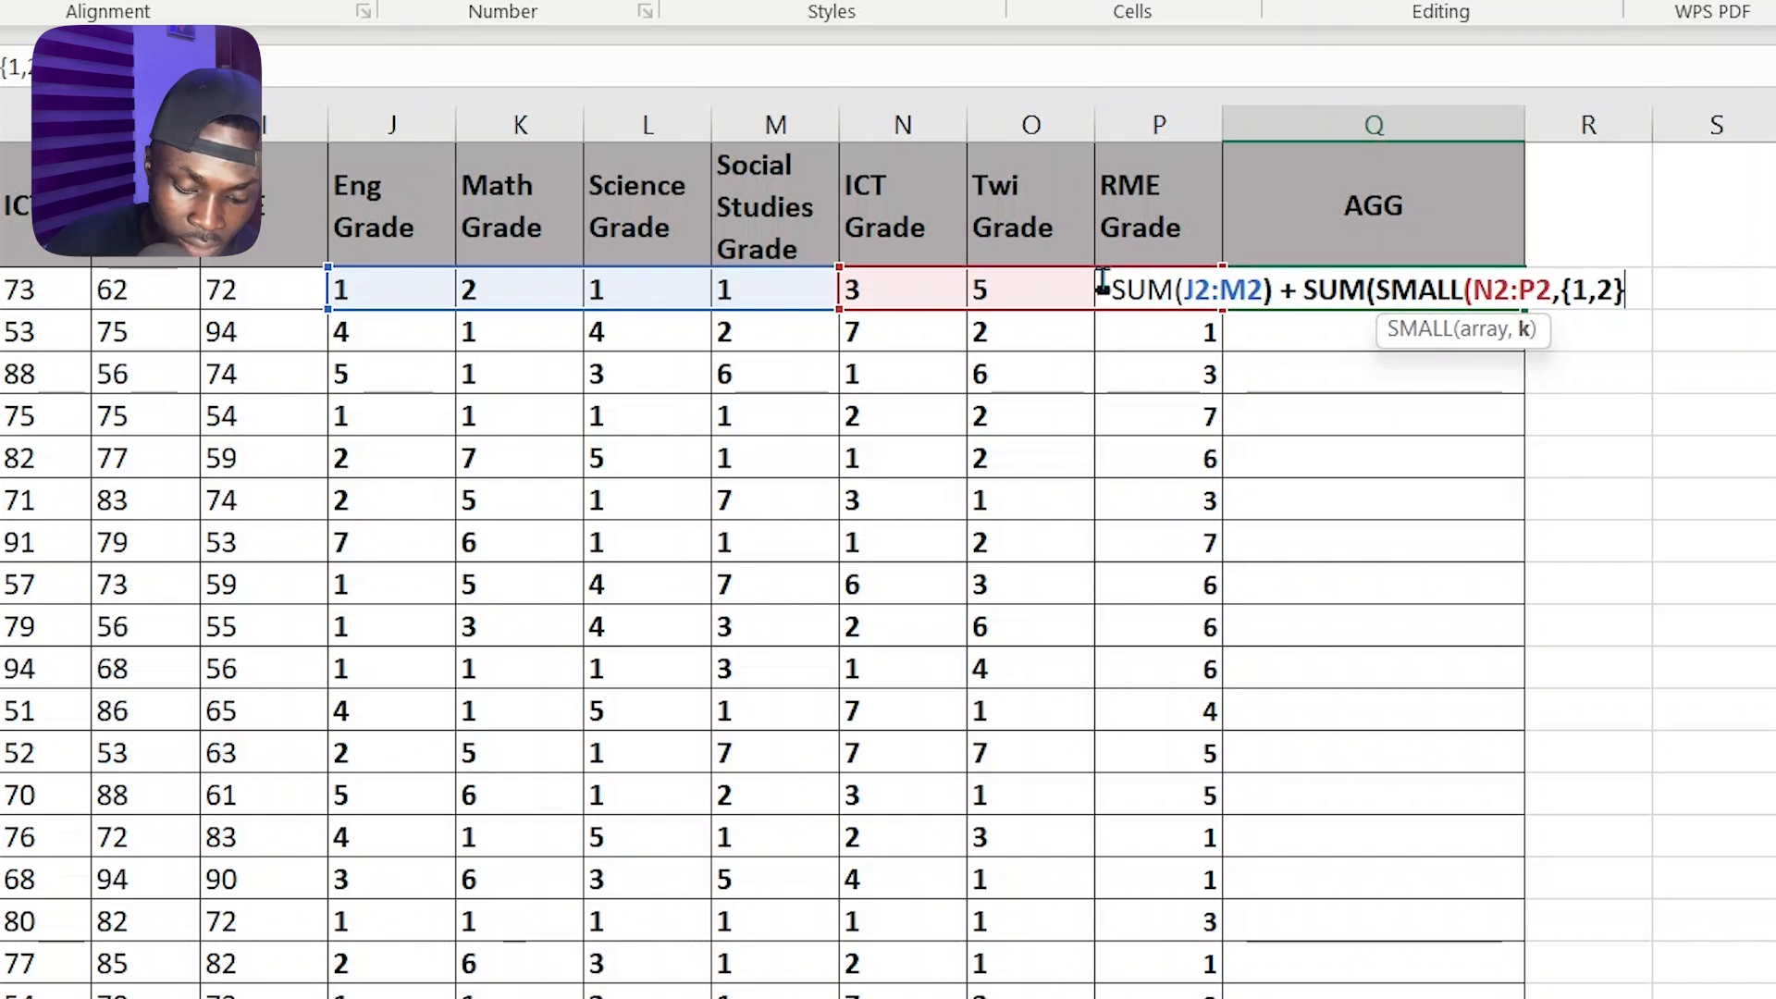
{"action": "type", "text": ")"}
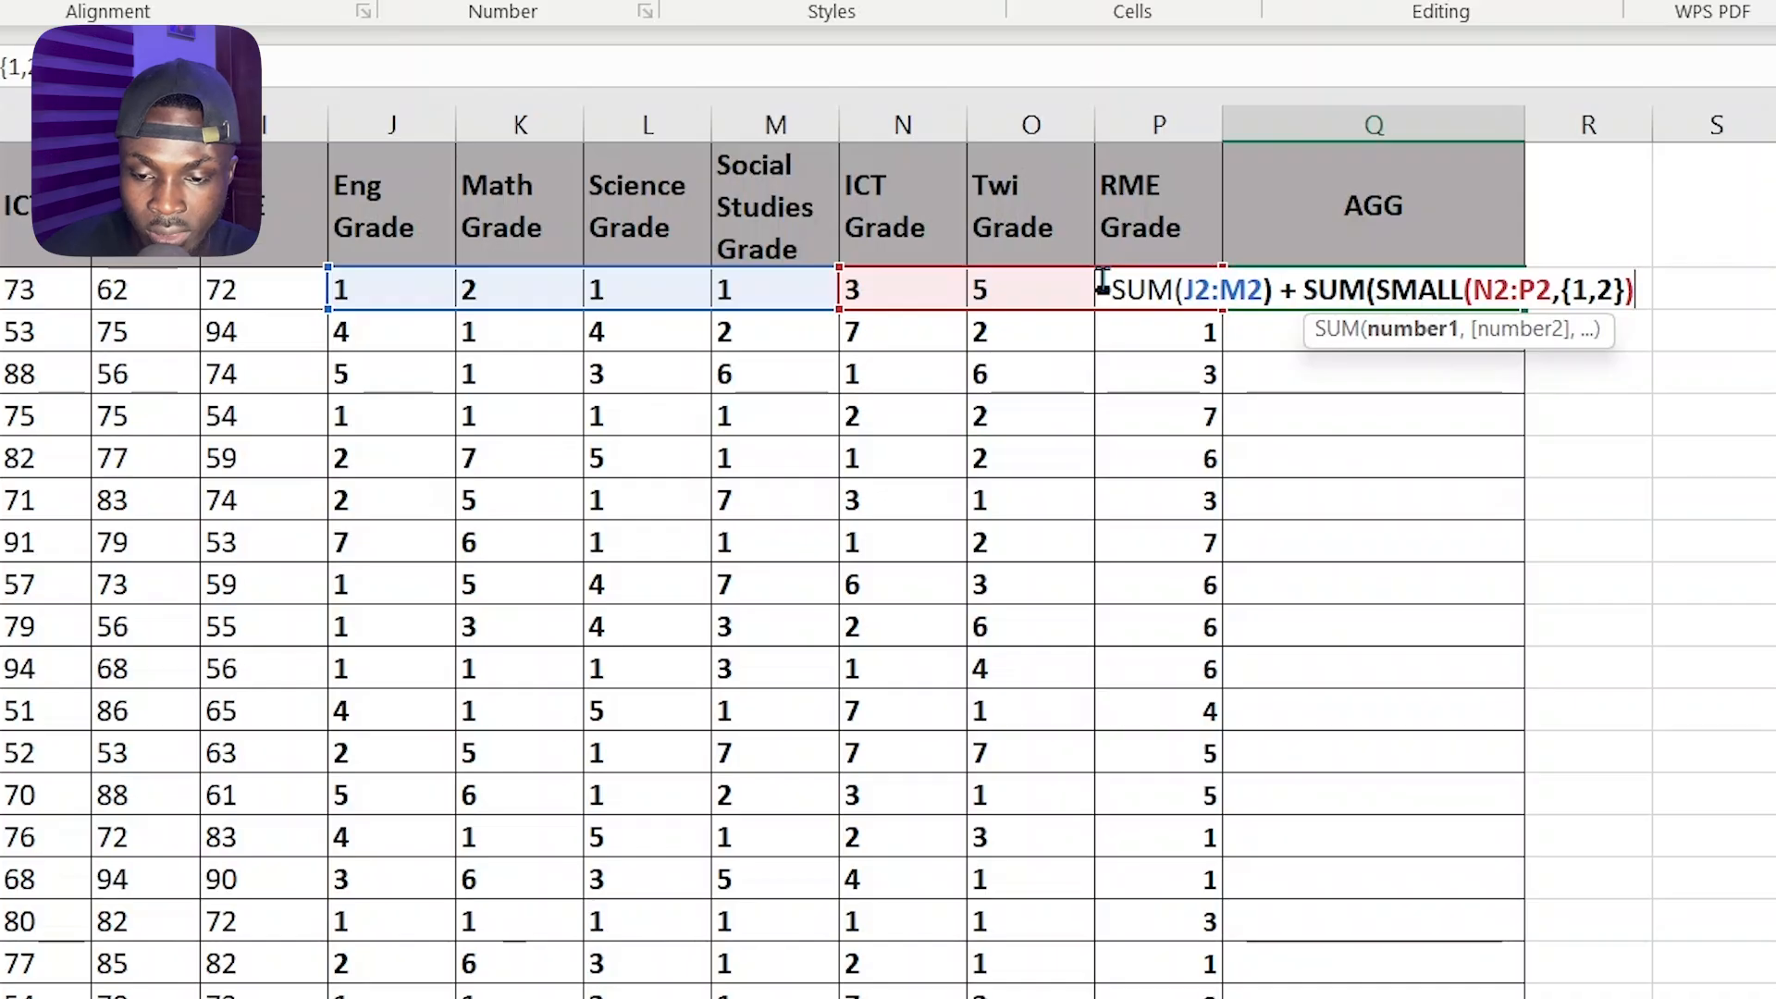
{"action": "type", "text": ")"}
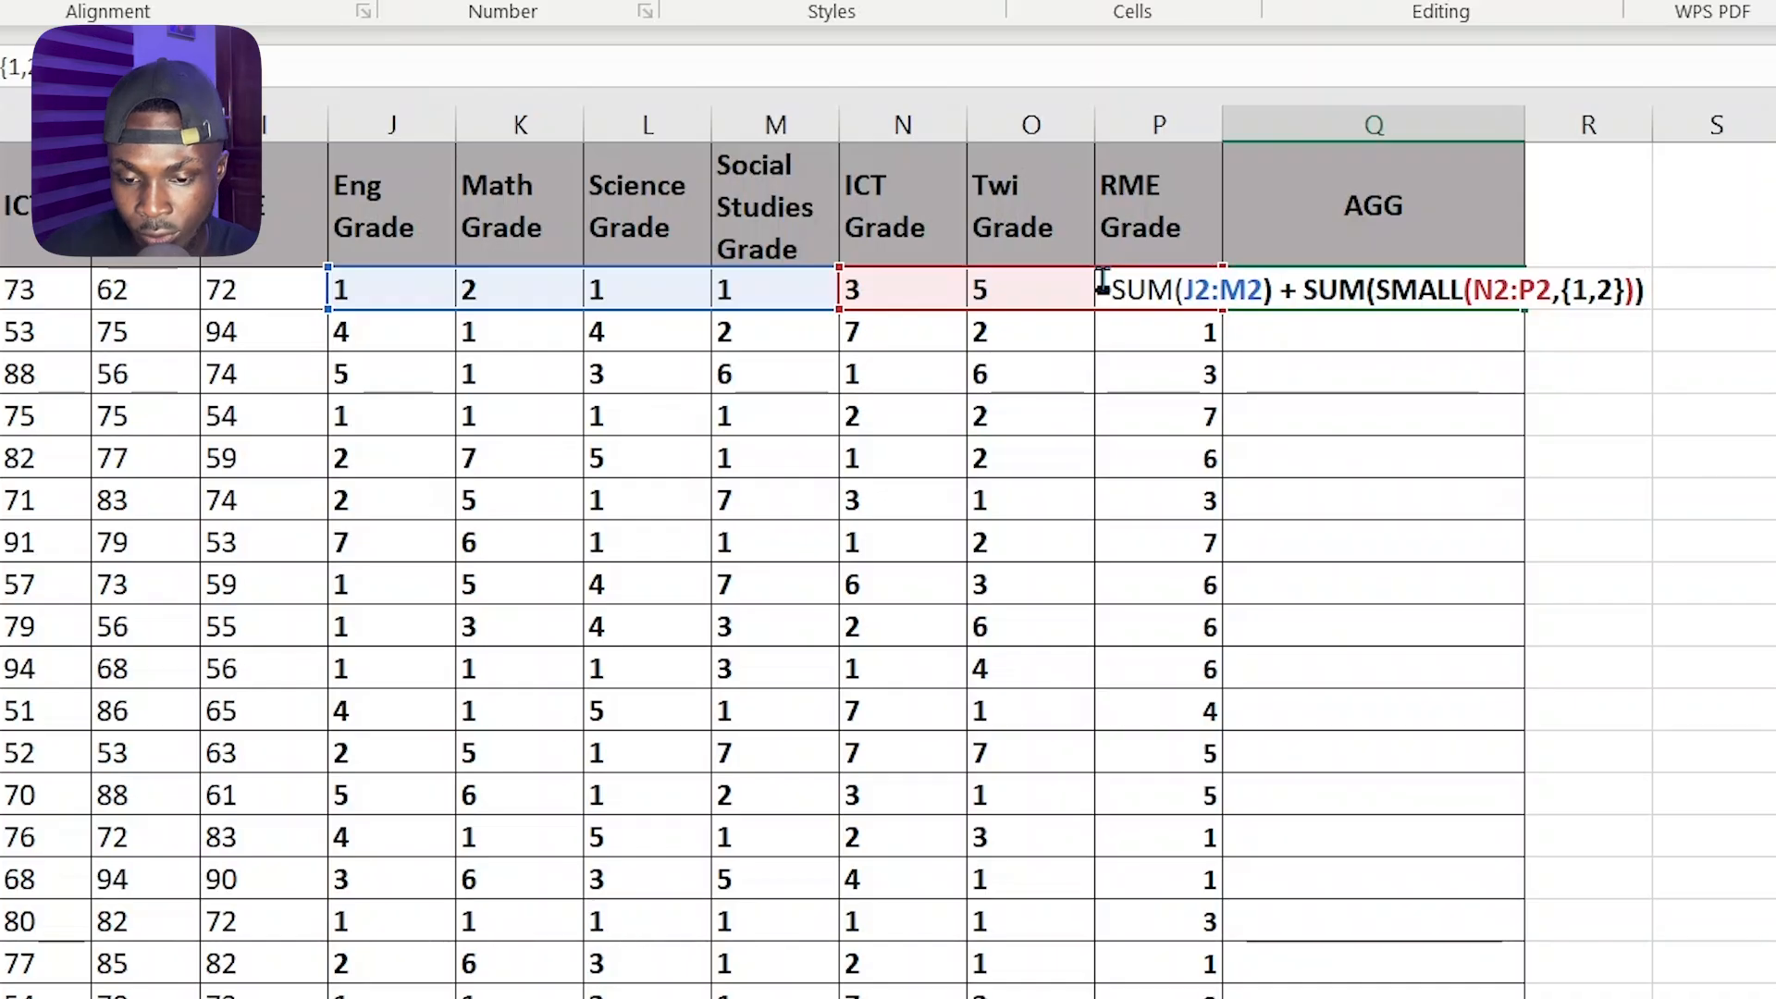
{"action": "key", "text": "Return"}
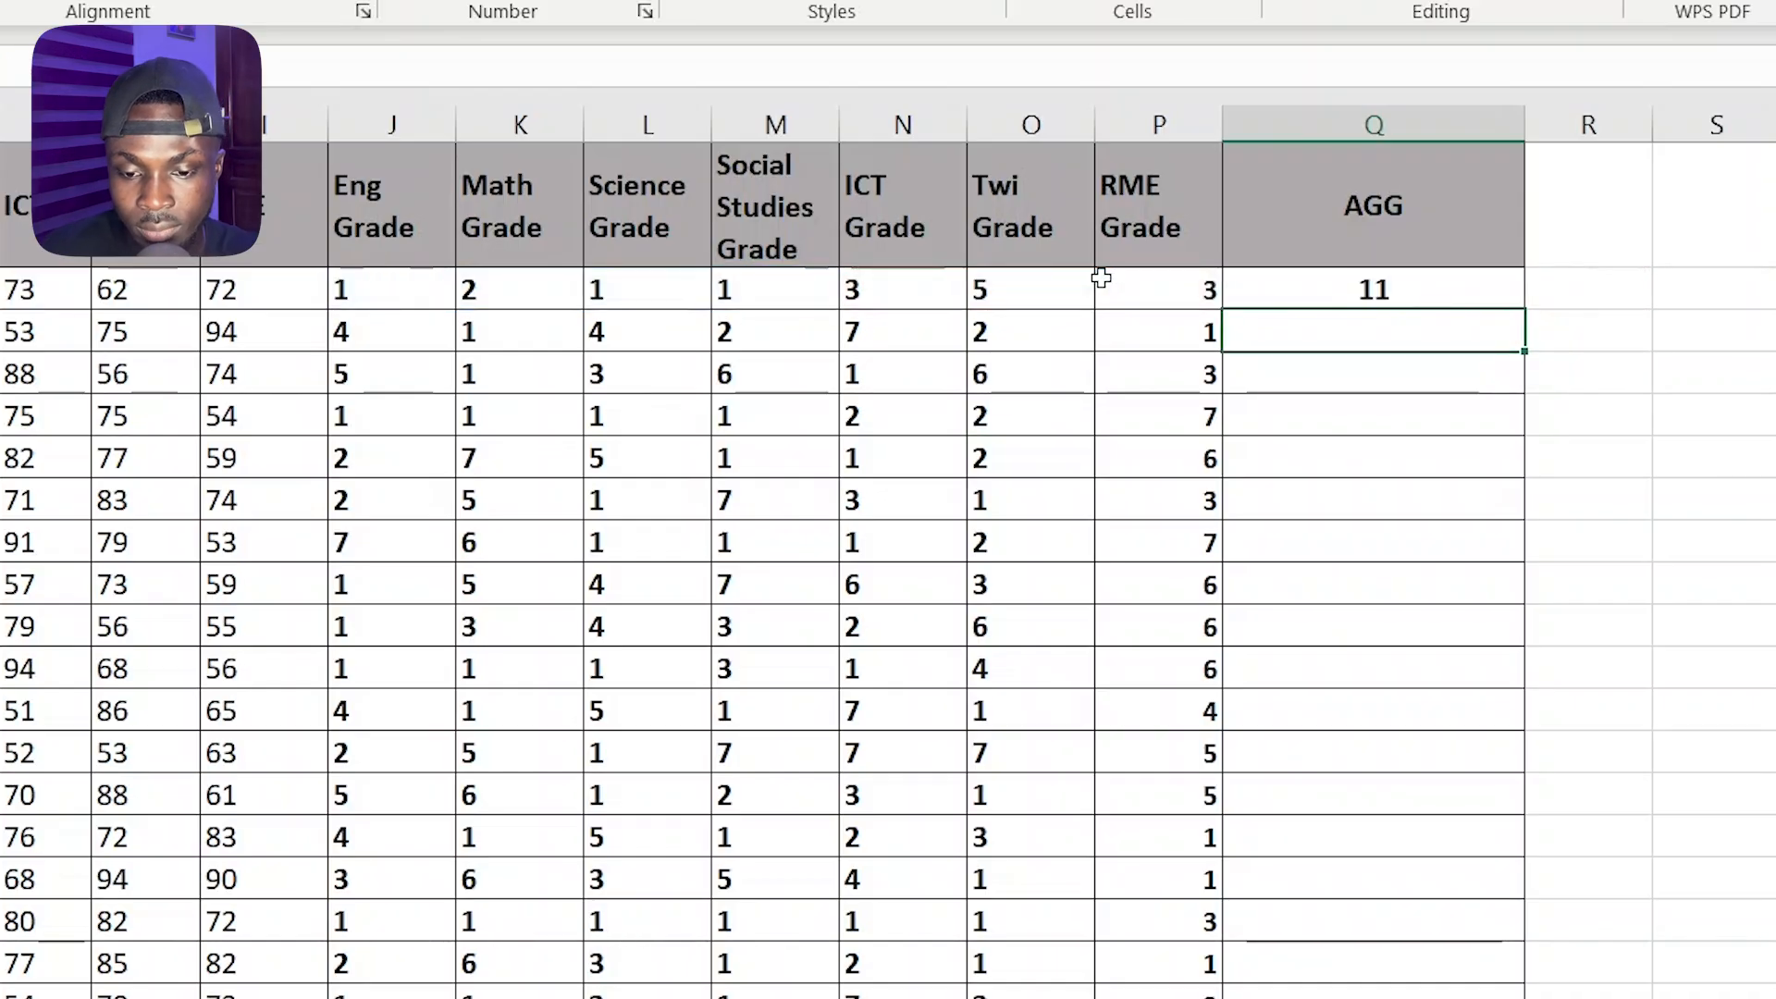
Fill the AGG formula from Q2 down to the last student in row 27 and check the filled column
{"action": "left_click", "coordinate": [1388, 287]}
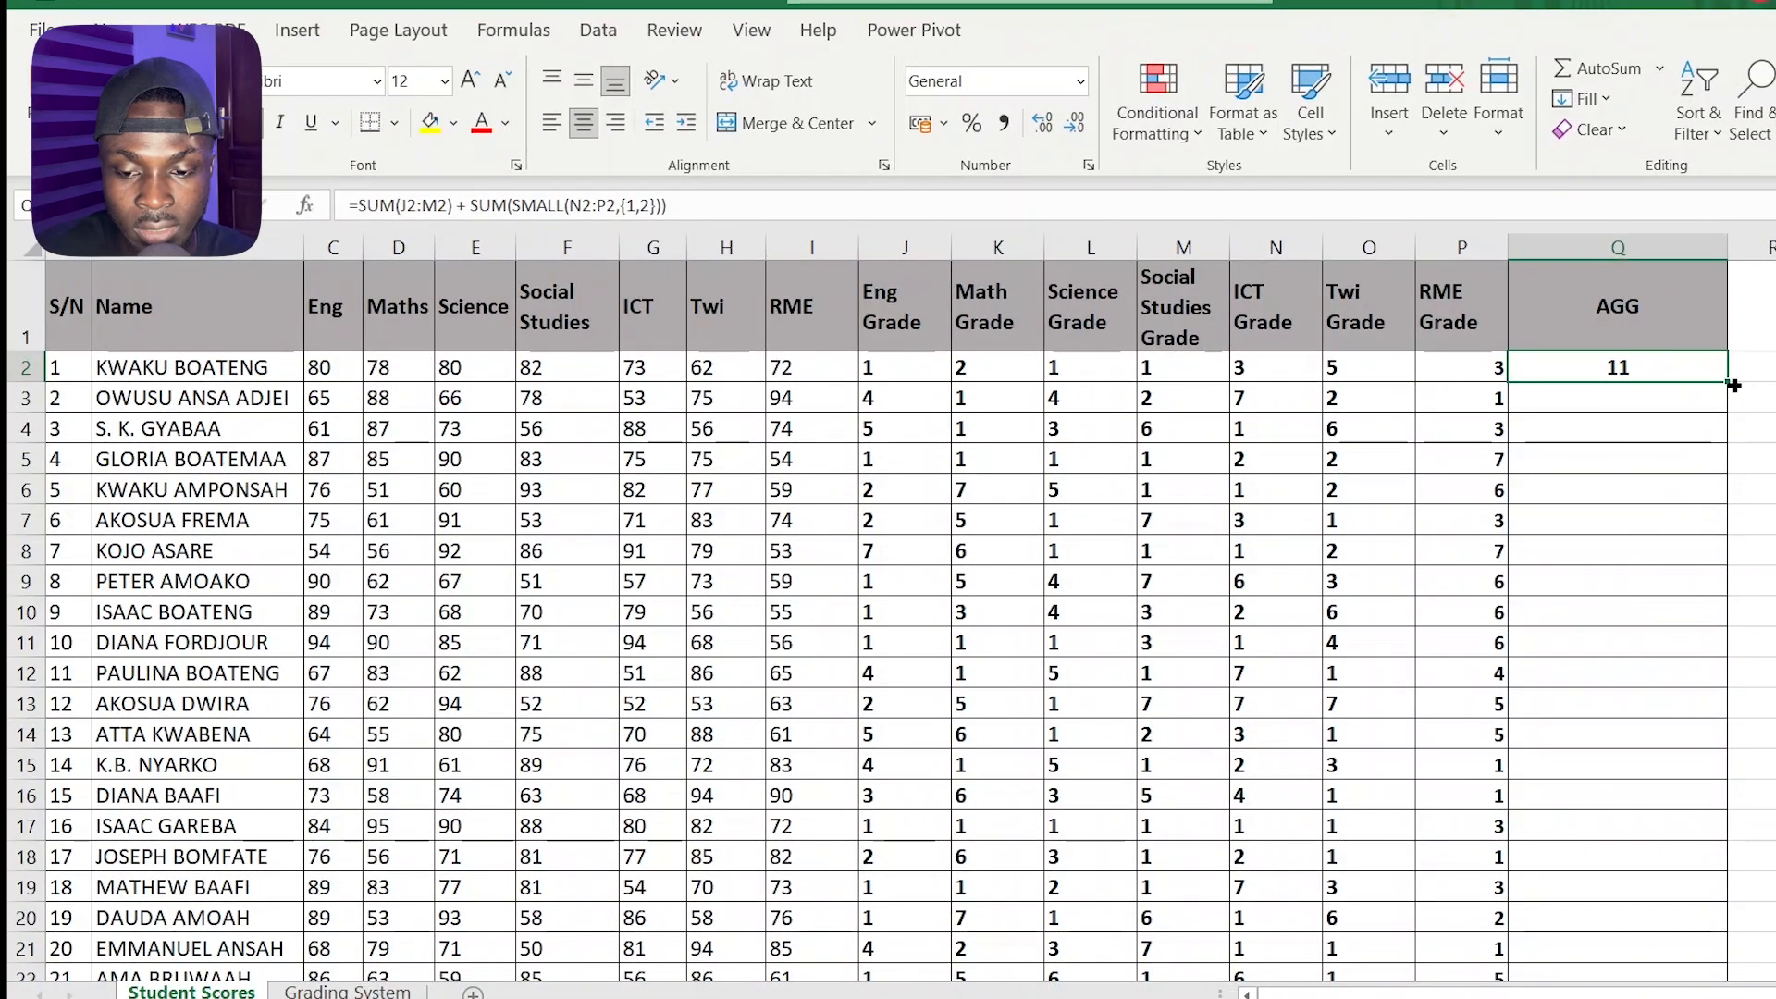
{"action": "double_click", "coordinate": [1732, 384]}
{"action": "scroll", "coordinate": [1633, 495], "scroll_direction": "down", "scroll_amount": 4}
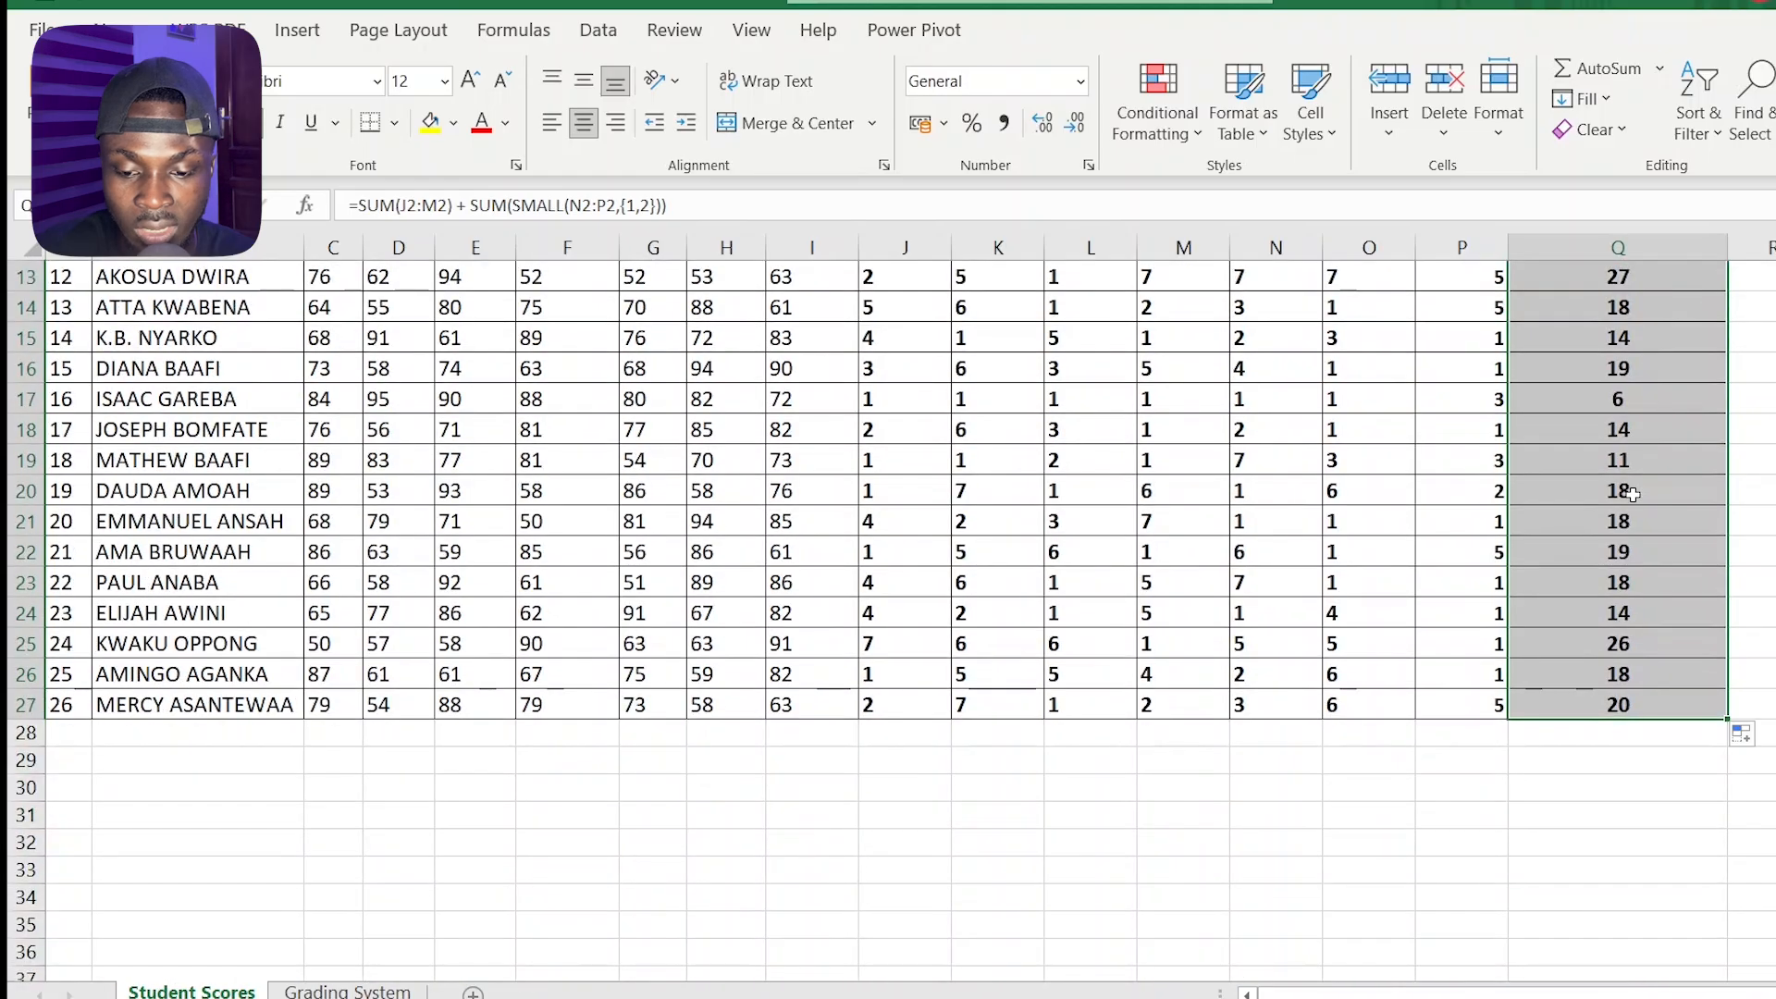
{"action": "scroll", "coordinate": [1633, 495], "scroll_direction": "up", "scroll_amount": 4}
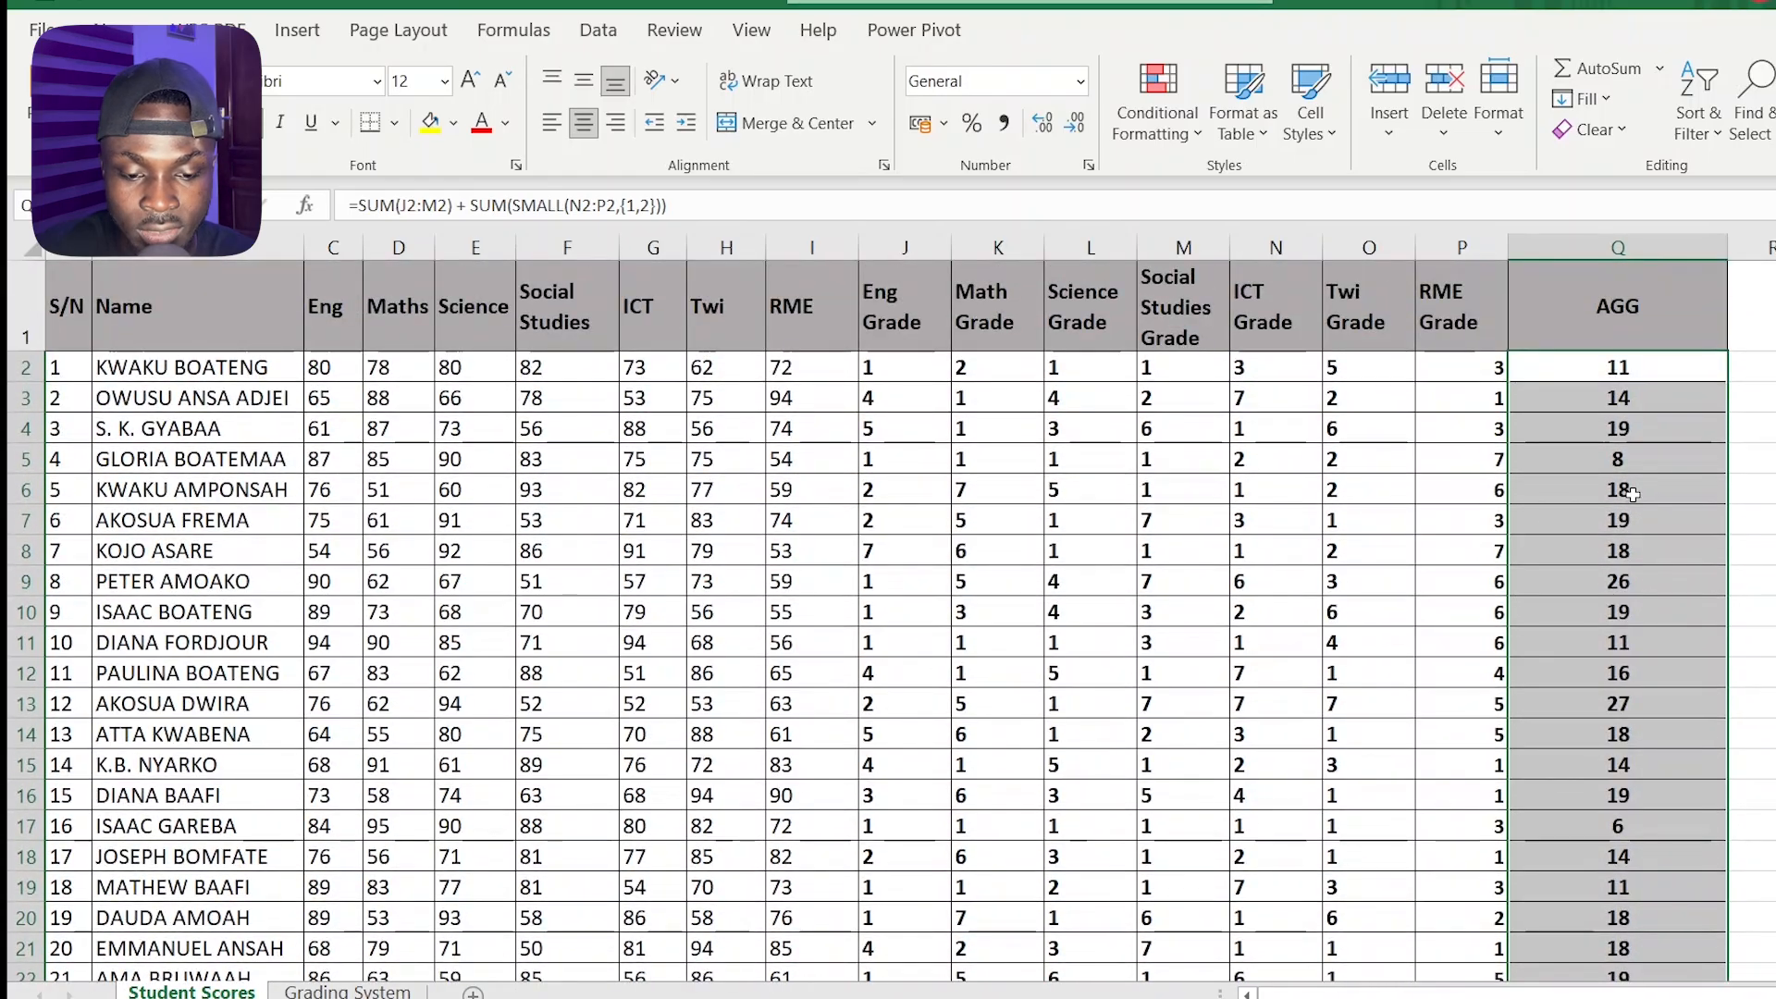